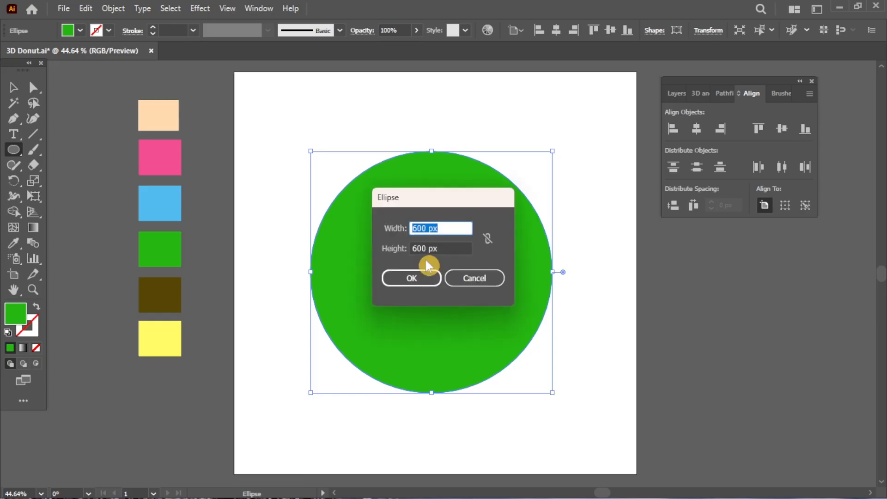
# Step: Create a 200 px circle filled with pure white
pyautogui.write('200')
pyautogui.press('Tab')
pyautogui.click(412, 277)
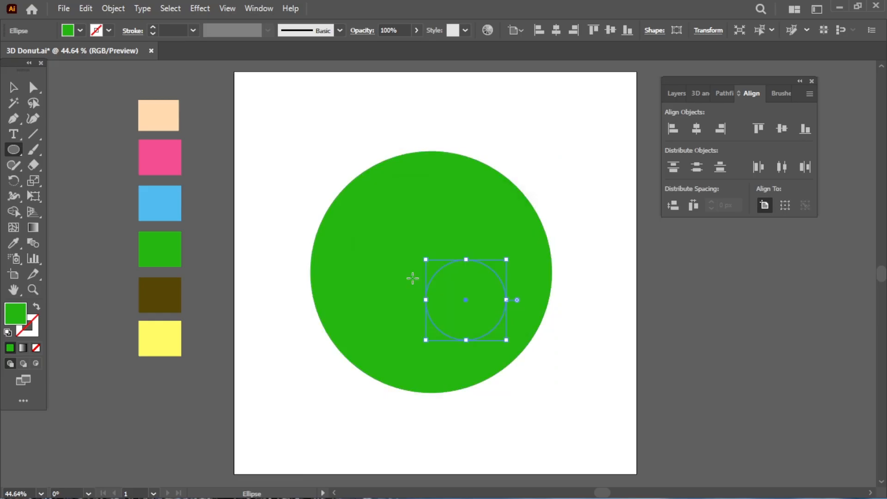
pyautogui.doubleClick(22, 322)
pyautogui.write('ccffcc')
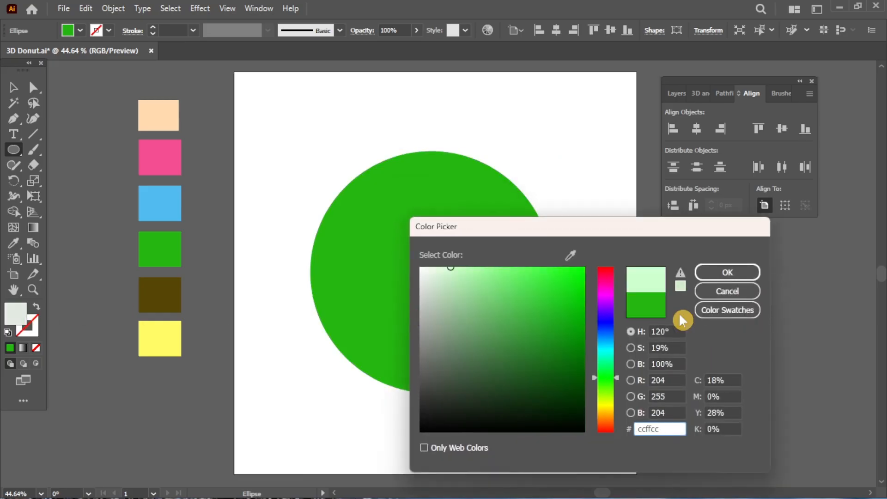
pyautogui.moveTo(430, 270); pyautogui.dragTo(418, 266)
pyautogui.click(726, 277)
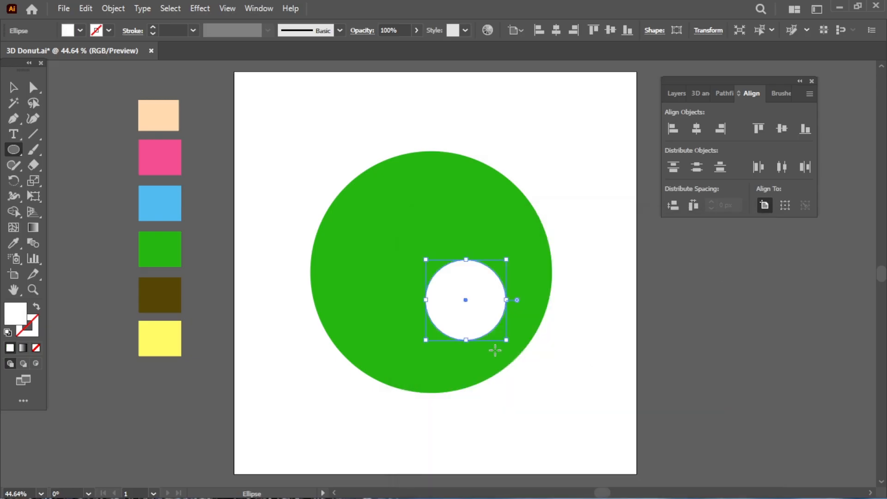
# Step: Centre the white circle on the green circle, using the green circle as the key object
pyautogui.press('v')
pyautogui.moveTo(466, 326); pyautogui.dragTo(428, 295)
pyautogui.moveTo(560, 277); pyautogui.dragTo(301, 403)
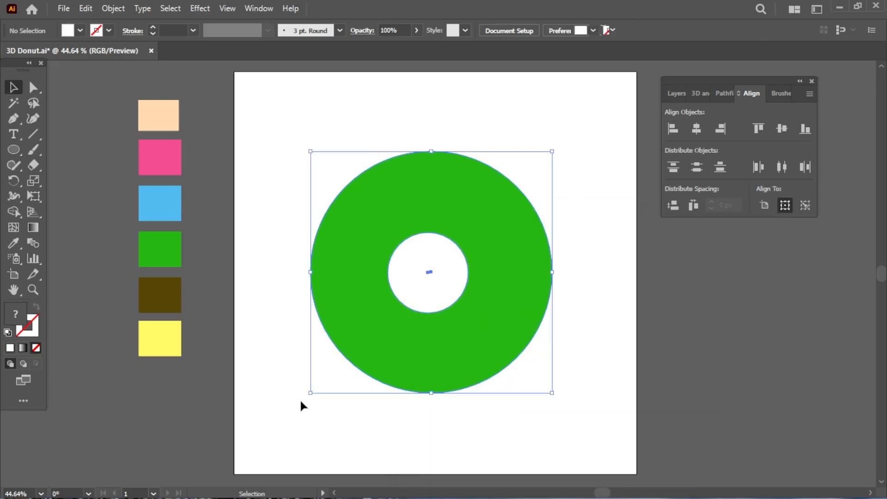
pyautogui.click(808, 209)
pyautogui.click(514, 331)
pyautogui.click(697, 131)
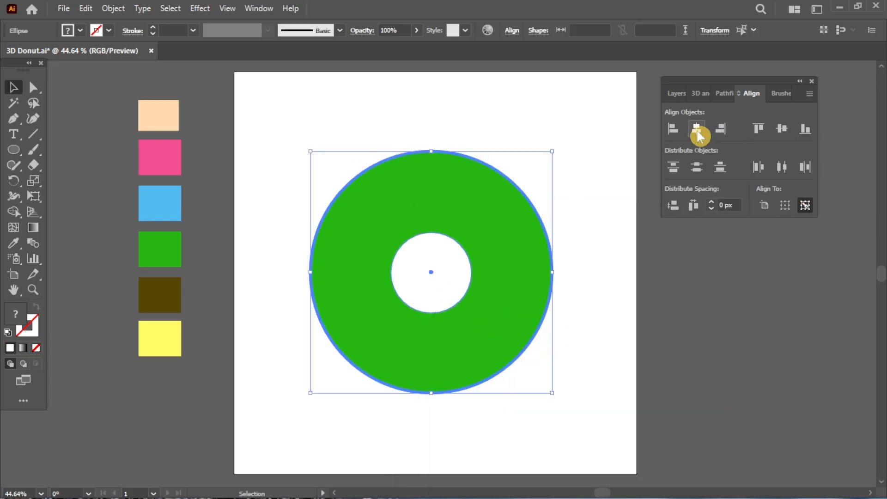
pyautogui.click(725, 94)
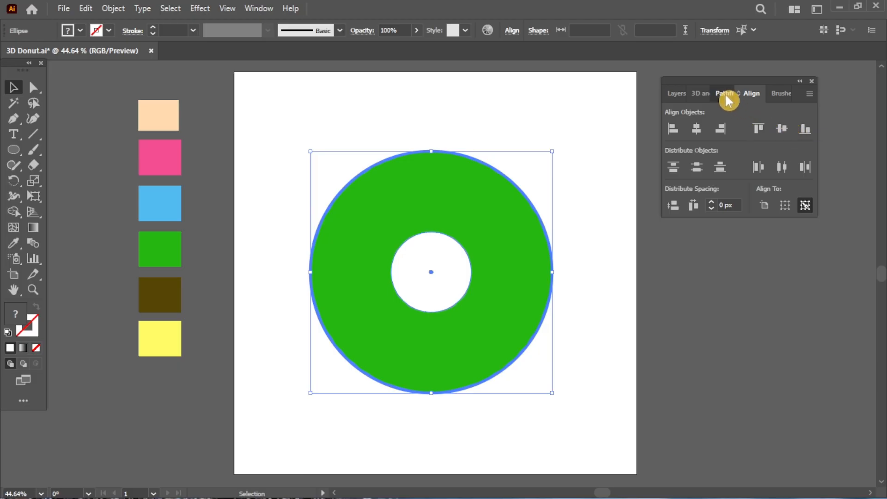
# Step: Subtract the small circle from the green one and fill the ring with the peach swatch
pyautogui.click(697, 129)
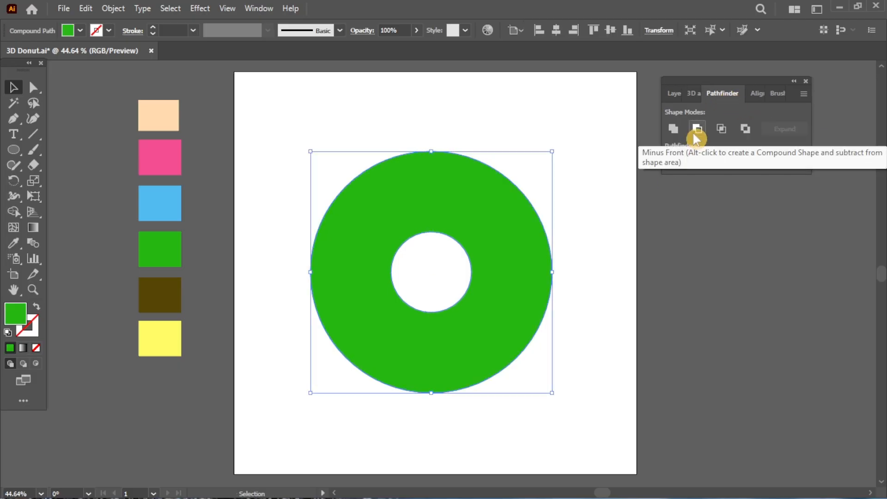
pyautogui.click(524, 363)
pyautogui.click(518, 358)
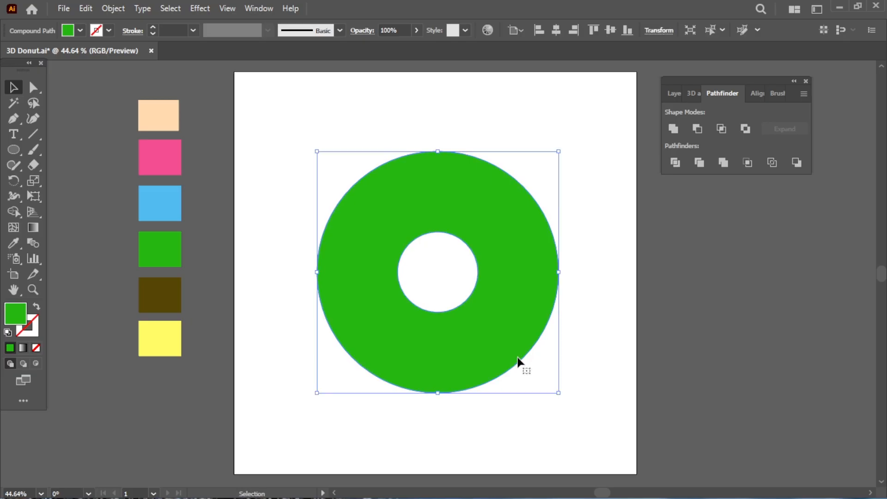
pyautogui.click(693, 94)
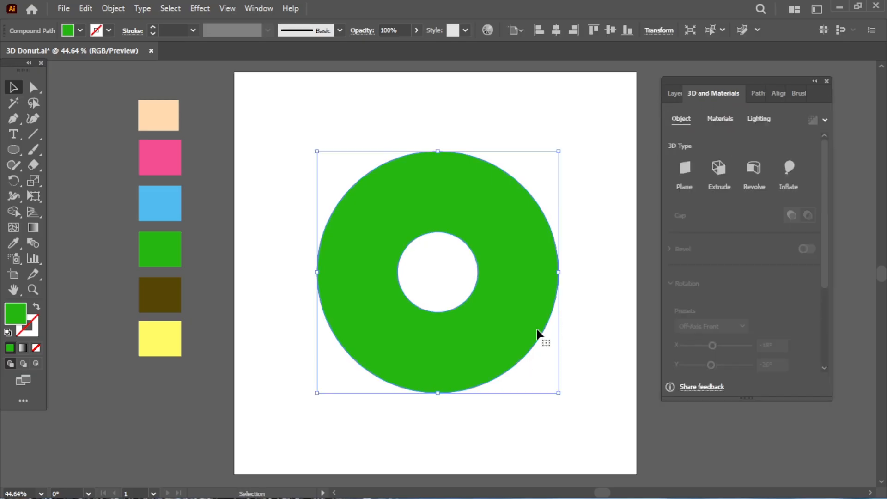
pyautogui.click(152, 117)
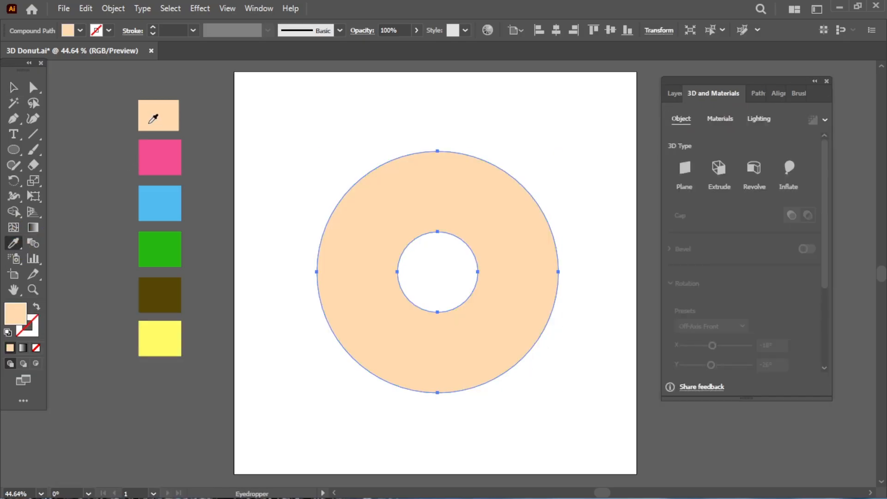
# Step: Inflate the ring into a 3D donut with depth 0, inflating both sides
pyautogui.click(788, 175)
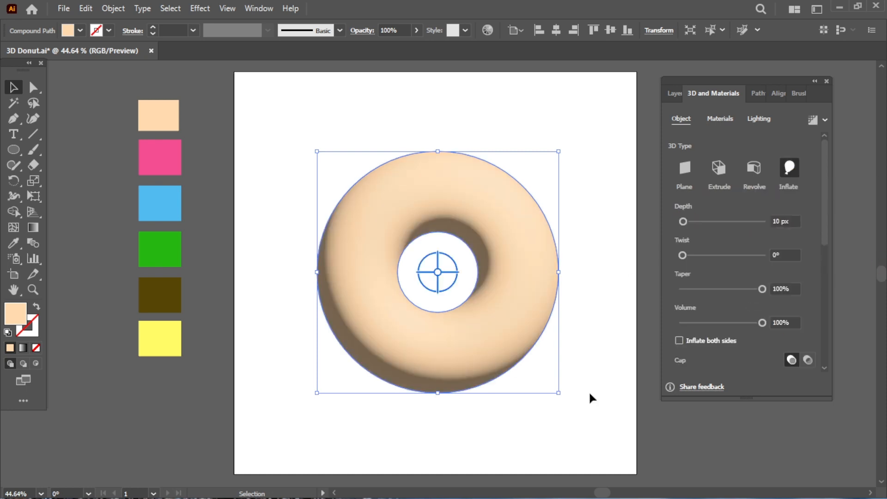
pyautogui.click(445, 290)
pyautogui.click(483, 323)
pyautogui.moveTo(682, 221); pyautogui.dragTo(677, 221)
pyautogui.moveTo(761, 323); pyautogui.dragTo(750, 323)
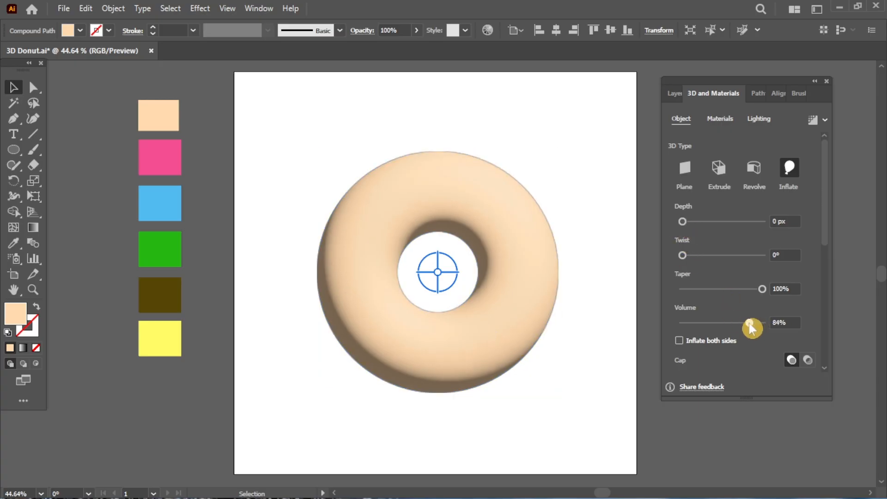
pyautogui.click(729, 341)
# Step: Tilt the donut using the Isometric Top rotation preset
pyautogui.click(828, 240)
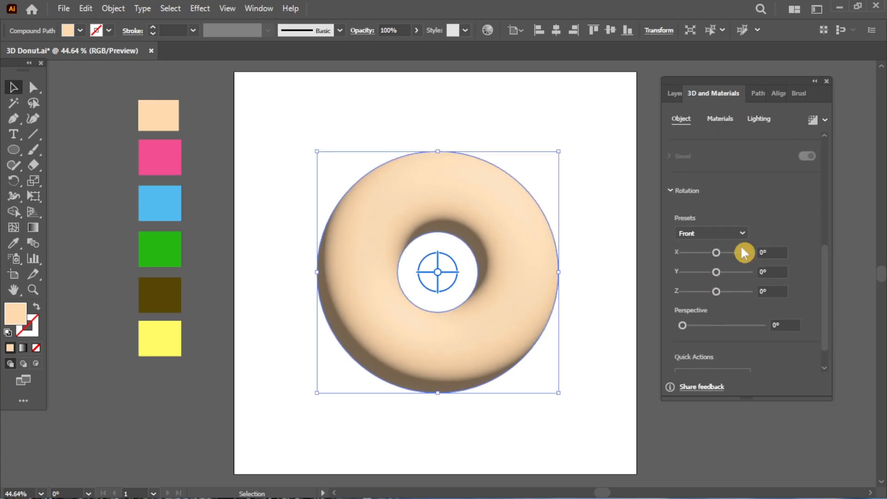
pyautogui.click(710, 233)
pyautogui.click(719, 472)
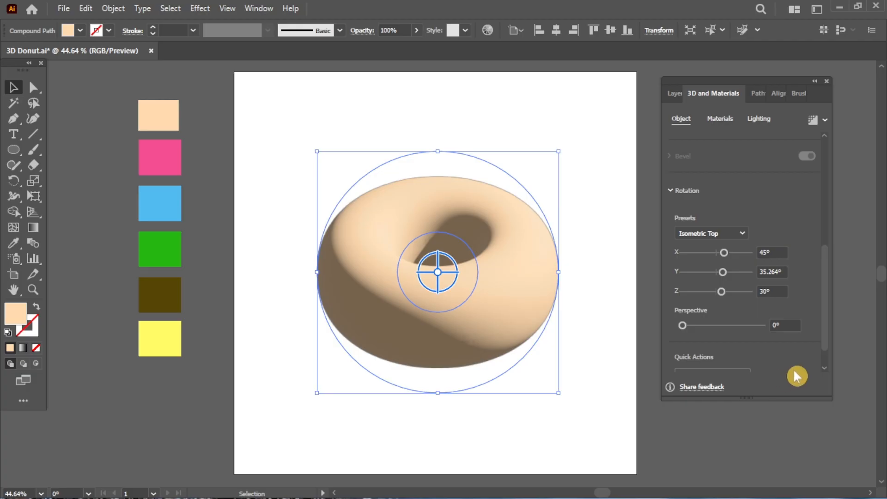
pyautogui.moveTo(829, 339); pyautogui.dragTo(823, 265)
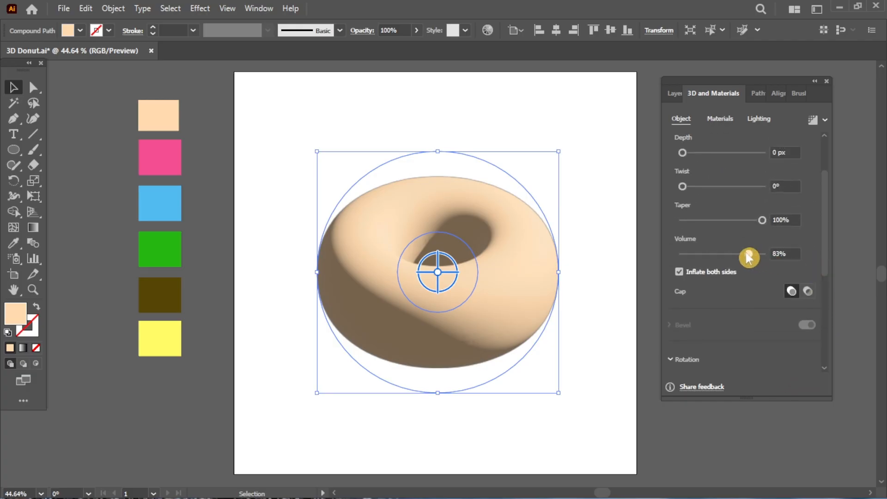
pyautogui.moveTo(750, 254); pyautogui.dragTo(737, 259)
# Step: Make the donut's material rougher and set metallic to 0.28
pyautogui.click(717, 121)
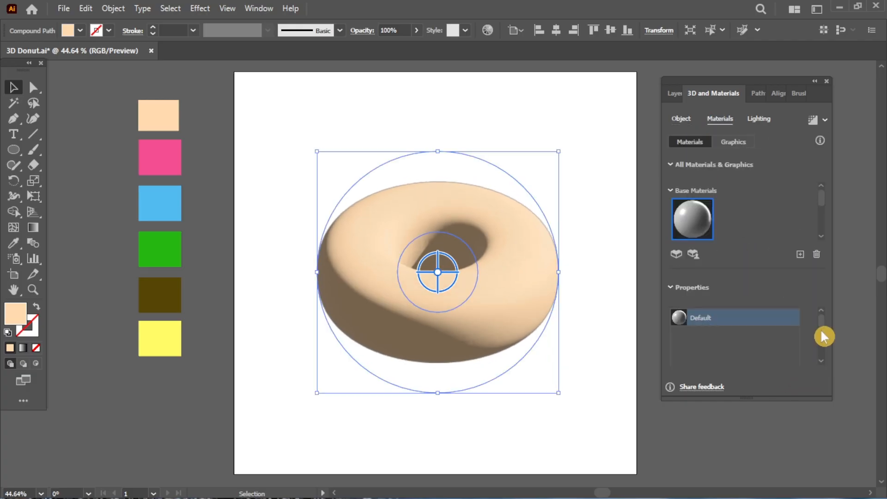
pyautogui.scroll(-2, 824, 333)
pyautogui.moveTo(708, 352); pyautogui.dragTo(717, 352)
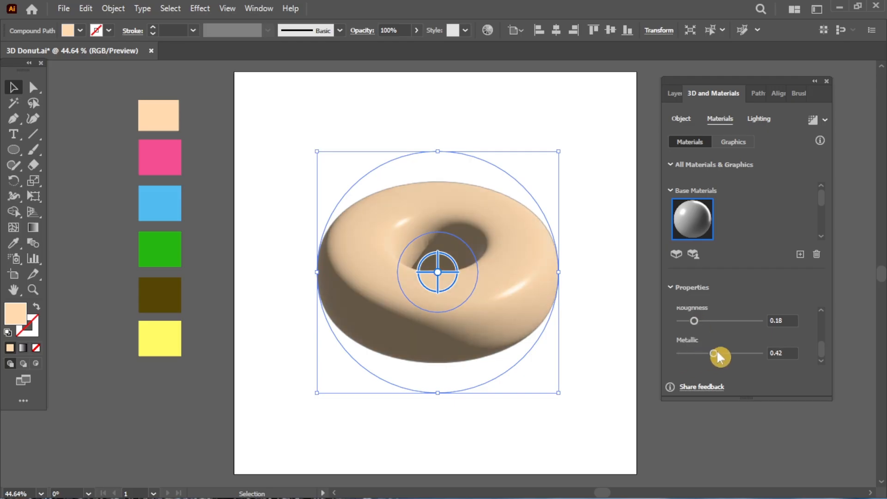
pyautogui.moveTo(694, 321); pyautogui.dragTo(721, 320)
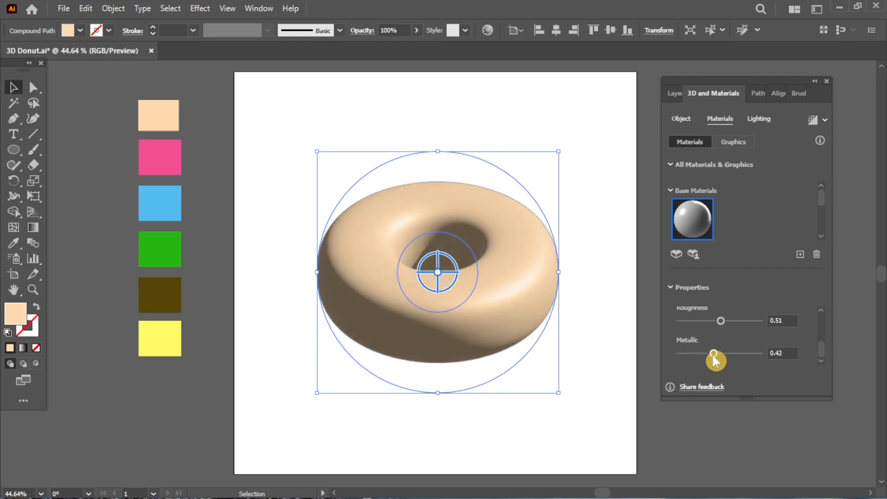
pyautogui.moveTo(712, 353); pyautogui.dragTo(702, 354)
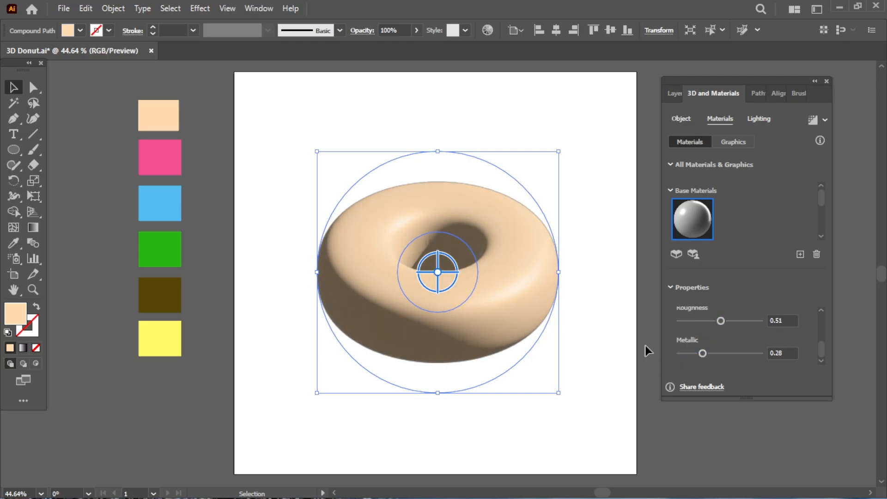
# Step: Set the main light to 98% intensity, soften it, and reduce ambient light
pyautogui.click(758, 120)
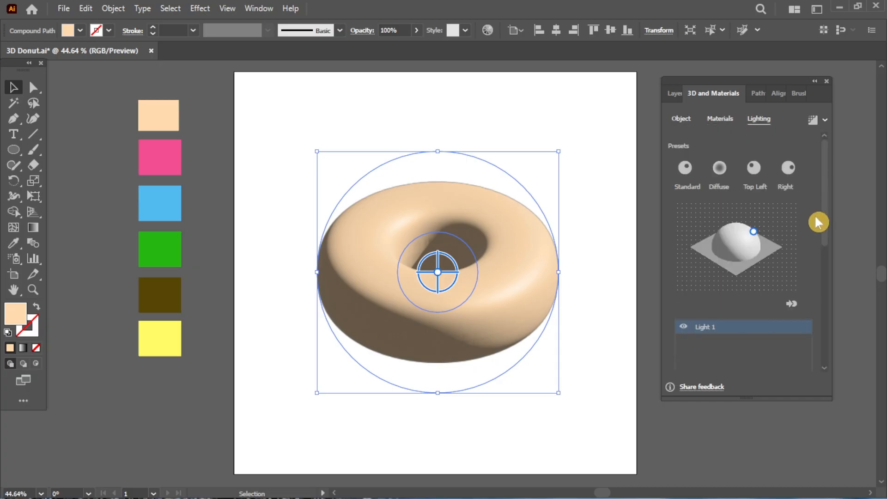
pyautogui.moveTo(815, 218); pyautogui.dragTo(825, 298)
pyautogui.moveTo(709, 222)
pyautogui.mouseDown()
pyautogui.moveTo(693, 232)
pyautogui.moveTo(731, 225)
pyautogui.moveTo(719, 225)
pyautogui.mouseUp()
pyautogui.moveTo(750, 252); pyautogui.dragTo(753, 284)
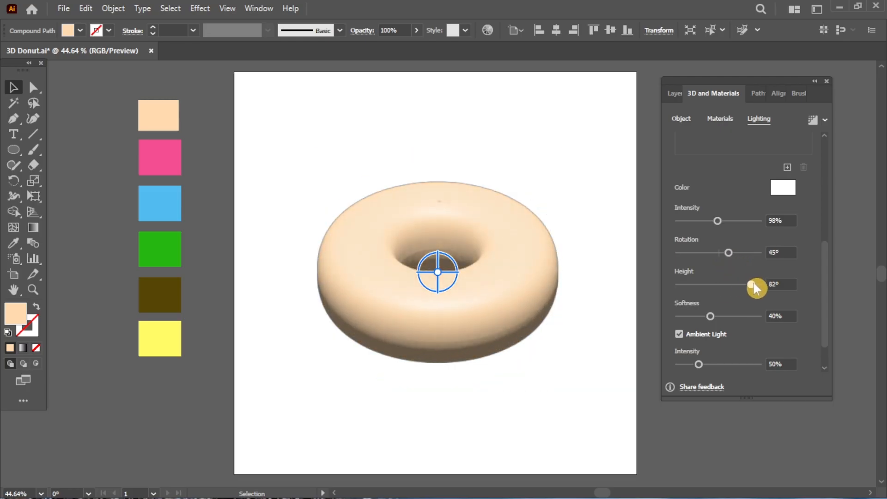
pyautogui.click(732, 317)
pyautogui.moveTo(699, 364); pyautogui.dragTo(687, 365)
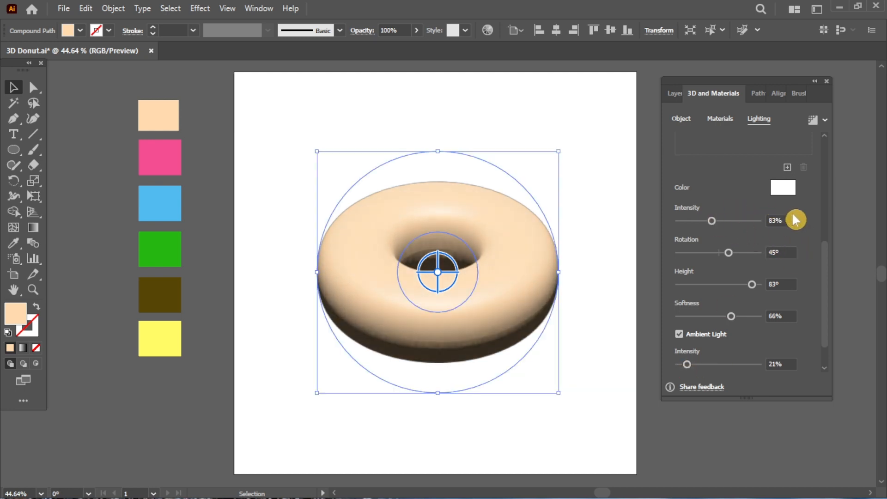
# Step: Add a second light and give it a pale yellow colour
pyautogui.click(787, 167)
pyautogui.click(792, 186)
pyautogui.click(524, 276)
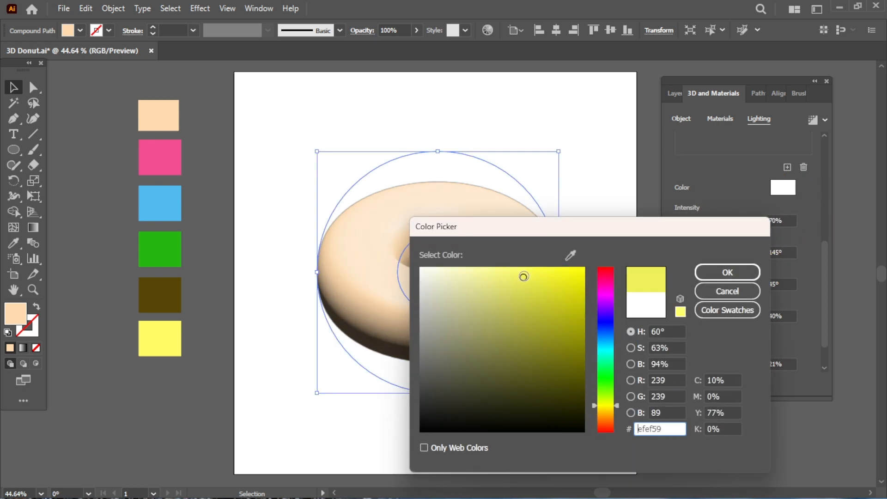
pyautogui.click(707, 273)
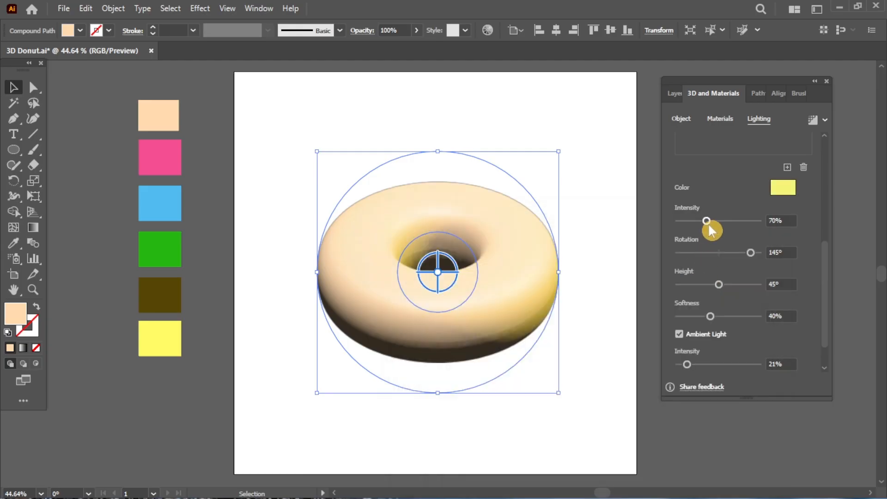
# Step: Tune the yellow light to 68% intensity, 64% softness and 12° height
pyautogui.moveTo(708, 222); pyautogui.dragTo(723, 222)
pyautogui.moveTo(751, 253)
pyautogui.mouseDown()
pyautogui.moveTo(728, 254)
pyautogui.moveTo(723, 284)
pyautogui.moveTo(684, 287)
pyautogui.mouseUp()
pyautogui.moveTo(710, 316); pyautogui.dragTo(733, 317)
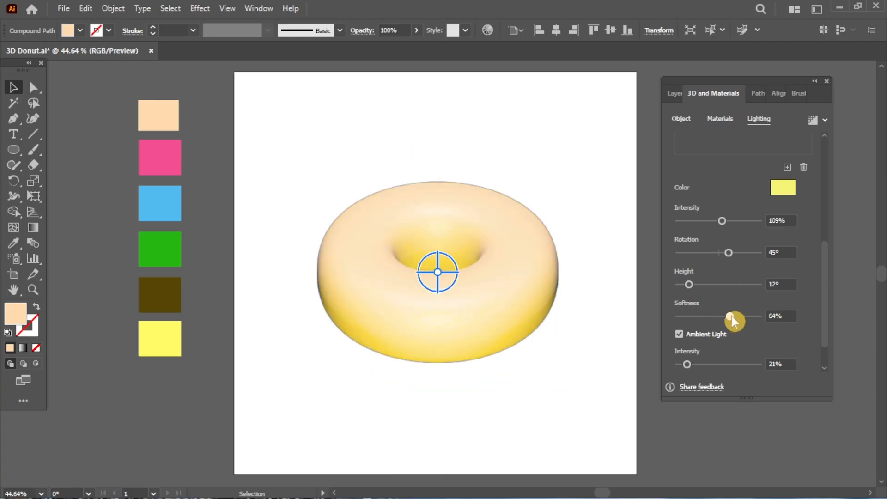
pyautogui.moveTo(723, 223); pyautogui.dragTo(709, 238)
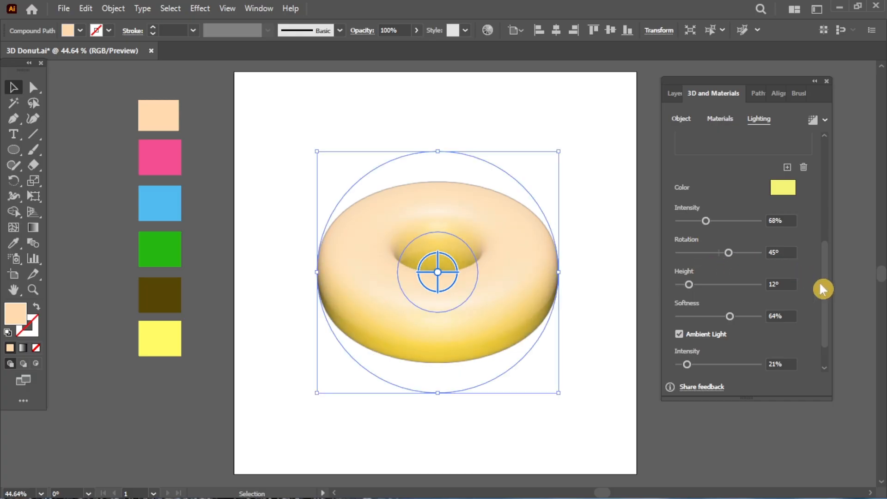
pyautogui.moveTo(824, 289); pyautogui.dragTo(823, 194)
pyautogui.moveTo(737, 249)
pyautogui.mouseDown()
pyautogui.moveTo(702, 219)
pyautogui.moveTo(755, 213)
pyautogui.moveTo(707, 201)
pyautogui.moveTo(741, 222)
pyautogui.moveTo(727, 220)
pyautogui.mouseUp()
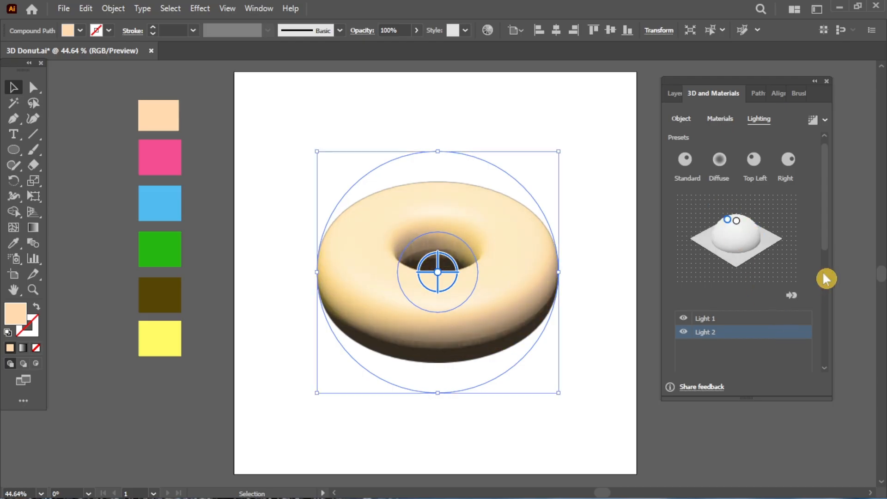
# Step: Raise the yellow light's height to 74° and make the donut smoother and more metallic
pyautogui.moveTo(824, 240); pyautogui.dragTo(825, 356)
pyautogui.moveTo(738, 246); pyautogui.dragTo(743, 246)
pyautogui.moveTo(707, 215); pyautogui.dragTo(716, 218)
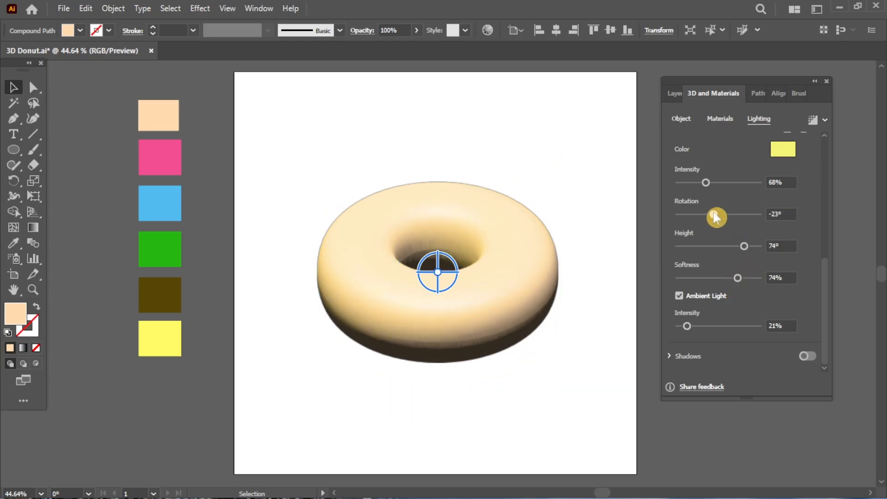
pyautogui.click(711, 124)
pyautogui.moveTo(709, 355); pyautogui.dragTo(722, 354)
pyautogui.moveTo(721, 320); pyautogui.dragTo(706, 323)
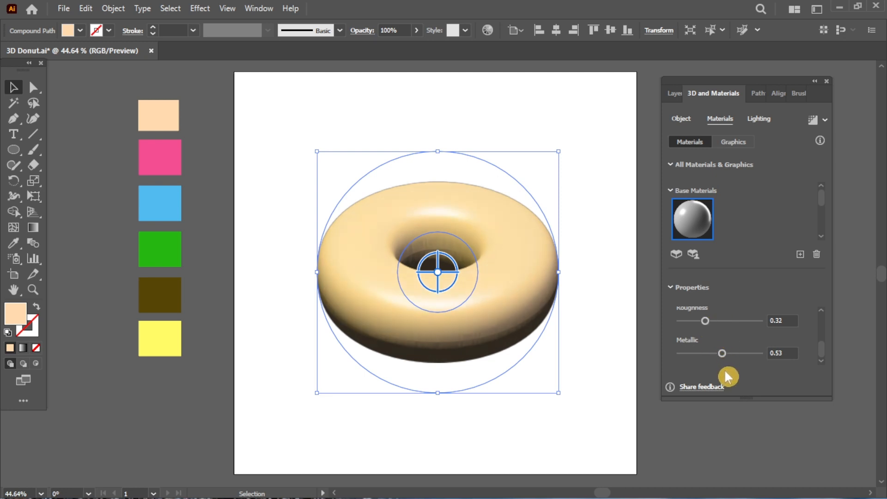
pyautogui.click(728, 354)
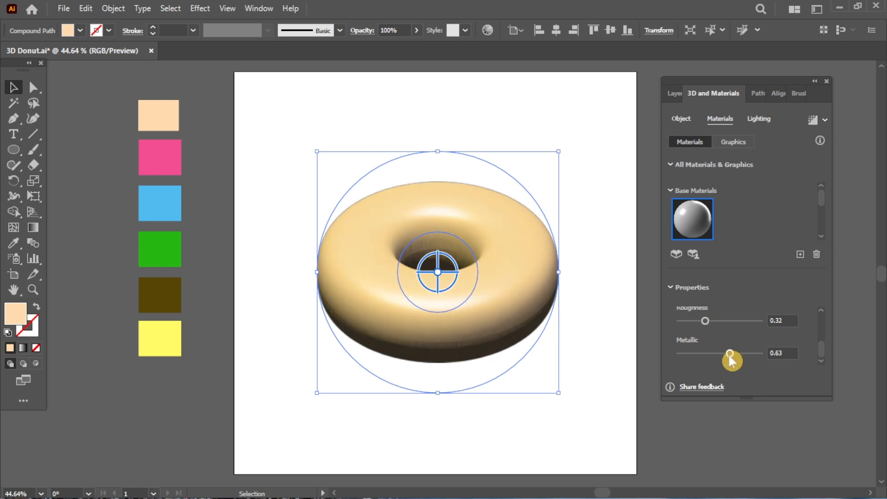
# Step: Enable the donut's cast shadow with 19% distance and 53% shadow bounds
pyautogui.click(760, 117)
pyautogui.scroll(-6, 830, 358)
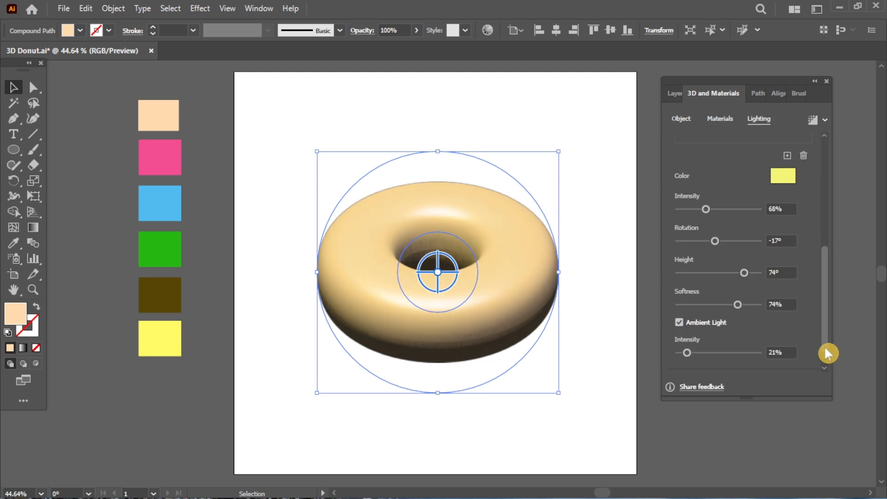
pyautogui.click(809, 356)
pyautogui.scroll(-3, 827, 370)
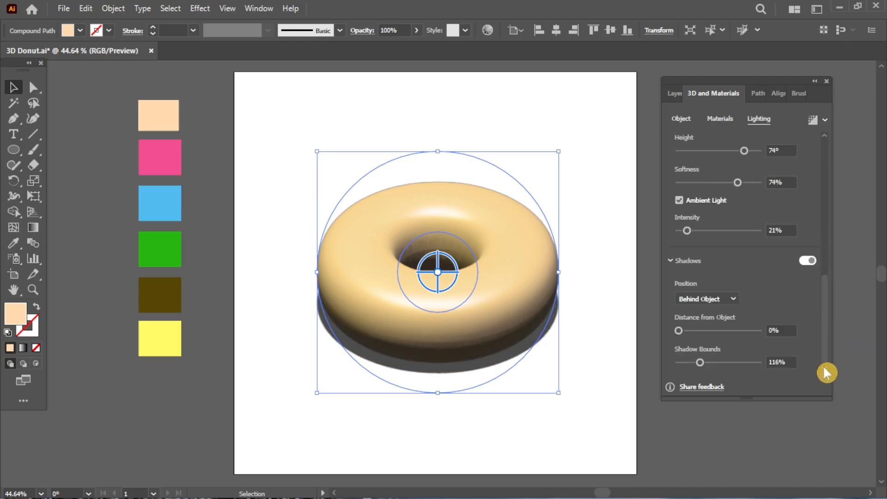
pyautogui.moveTo(699, 363); pyautogui.dragTo(688, 363)
pyautogui.moveTo(678, 331); pyautogui.dragTo(692, 330)
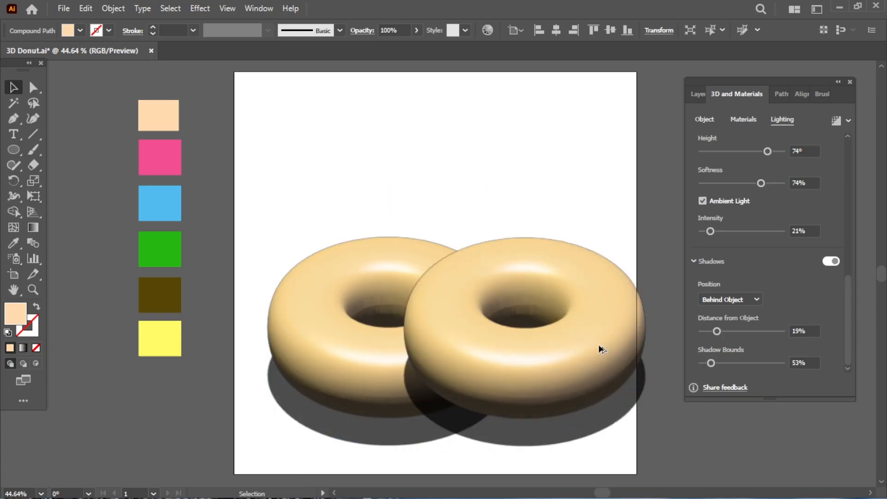
# Step: Duplicate the donut and move the copy to the upper right, partly off the page
pyautogui.moveTo(673, 395); pyautogui.dragTo(643, 243)
pyautogui.moveTo(681, 380); pyautogui.dragTo(536, 374)
pyautogui.moveTo(467, 236); pyautogui.dragTo(646, 268)
pyautogui.click(551, 408)
# Step: Draw a 400 px circle filled with the pink swatch at the page's upper right
pyautogui.moveTo(486, 411); pyautogui.dragTo(629, 423)
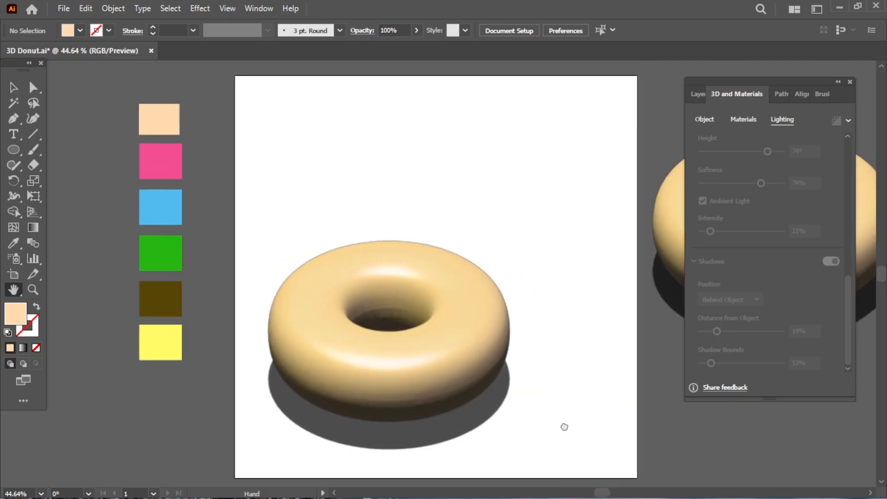
pyautogui.moveTo(689, 432); pyautogui.dragTo(687, 425)
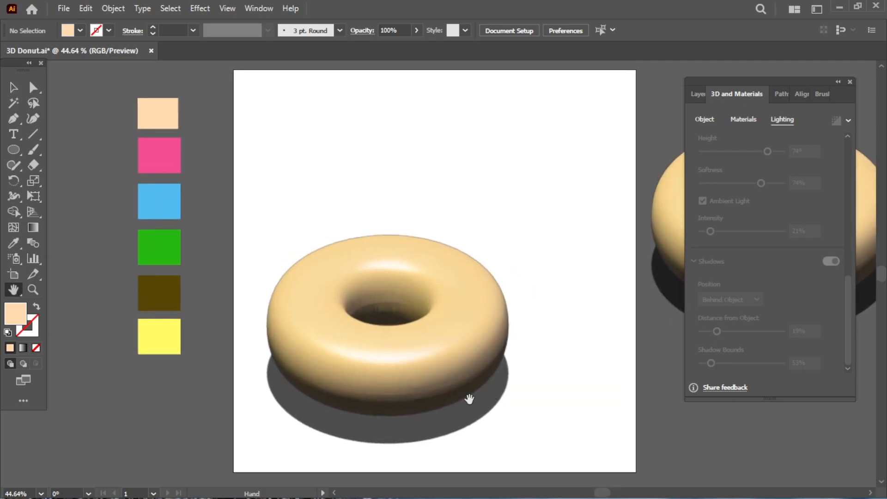
pyautogui.moveTo(13, 150); pyautogui.dragTo(76, 181)
pyautogui.click(358, 174)
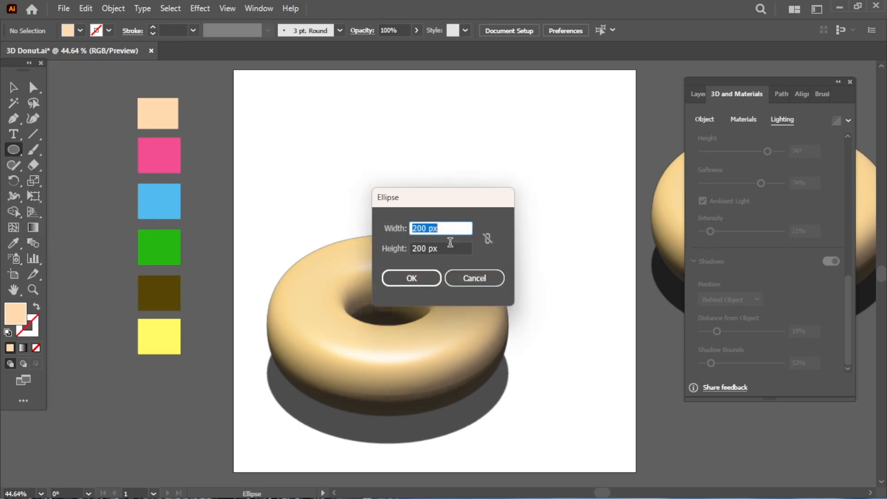
pyautogui.click(415, 248)
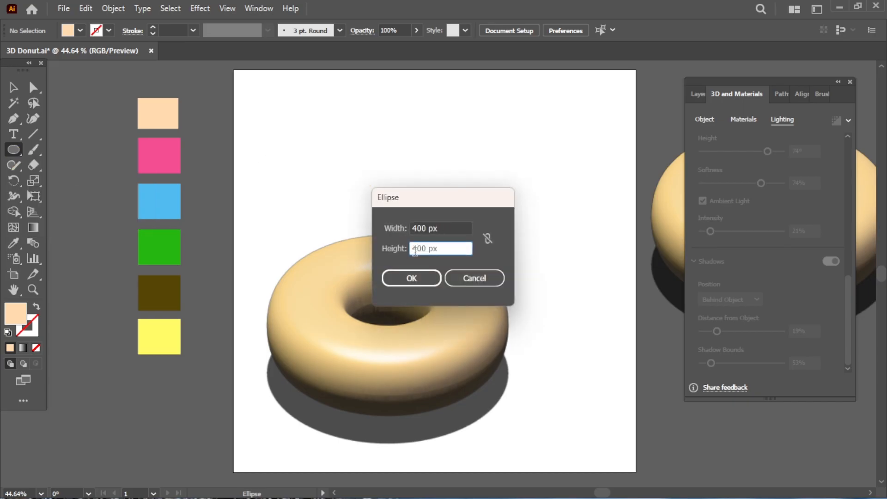
pyautogui.press('Return')
pyautogui.click(13, 243)
pyautogui.click(167, 150)
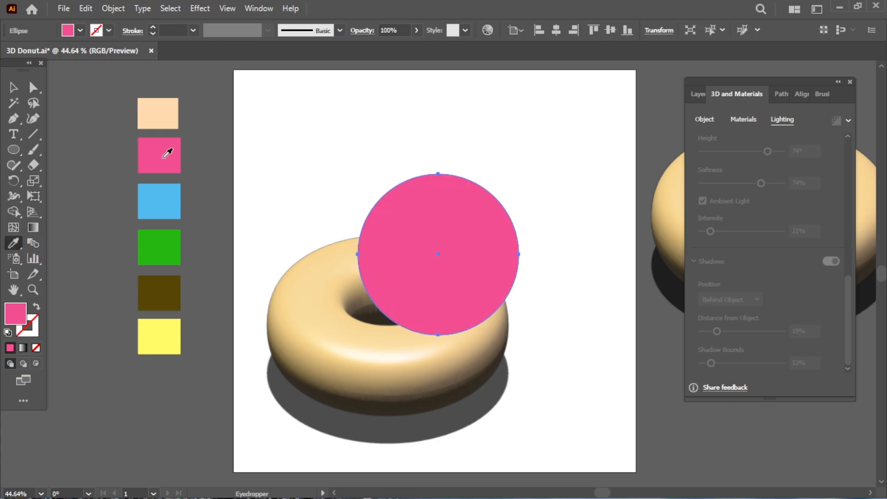
pyautogui.press('v')
pyautogui.moveTo(436, 320); pyautogui.dragTo(514, 200)
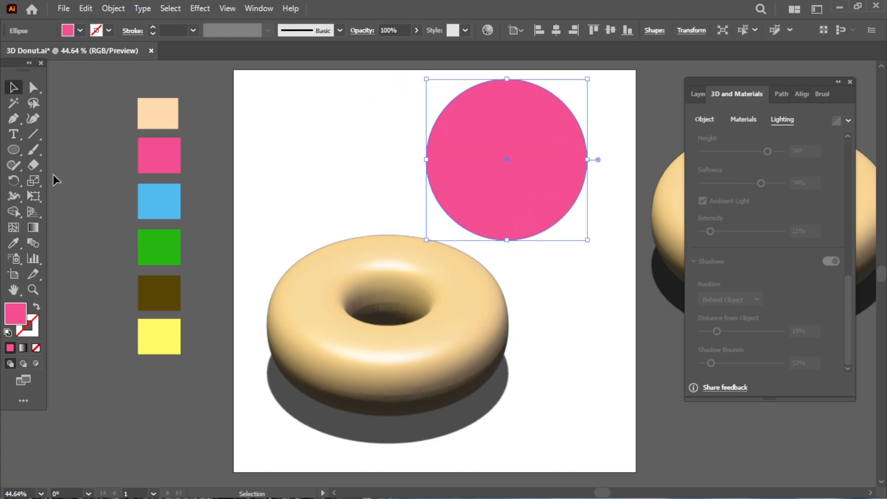
# Step: Draw a 200 px white circle and place it over the pink circle
pyautogui.press('l')
pyautogui.click(317, 192)
pyautogui.press('BackSpace')
pyautogui.click(428, 248)
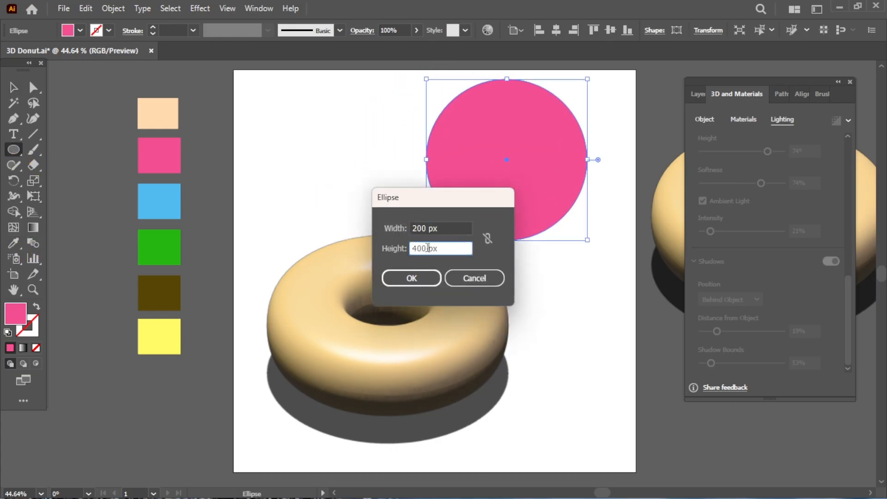
pyautogui.write('200')
pyautogui.click(420, 278)
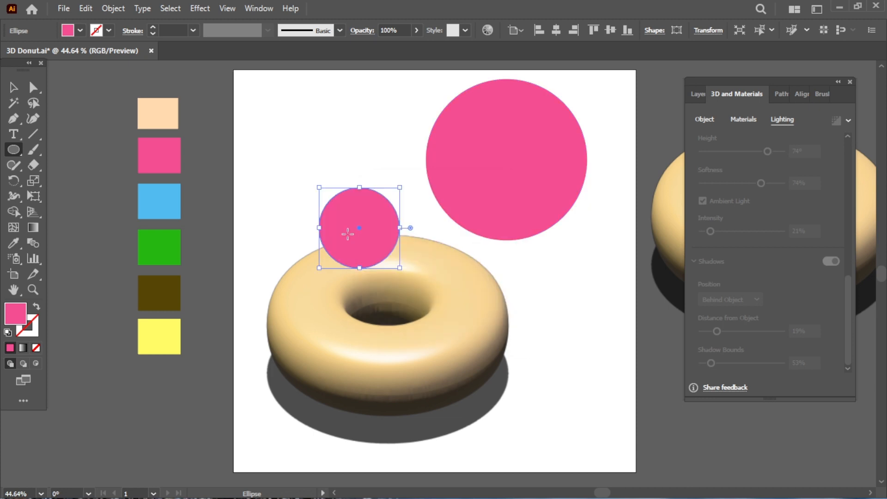
pyautogui.doubleClick(22, 316)
pyautogui.click(428, 276)
pyautogui.click(682, 311)
pyautogui.click(728, 272)
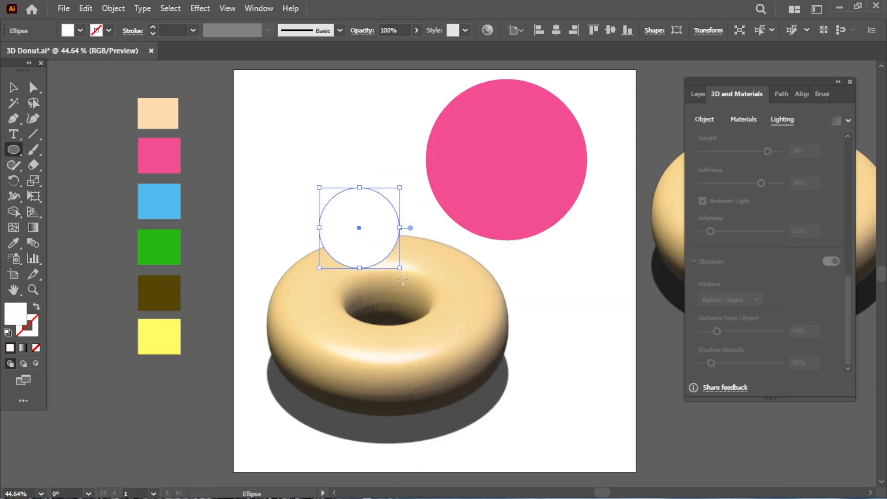
pyautogui.press('v')
pyautogui.moveTo(366, 244); pyautogui.dragTo(515, 174)
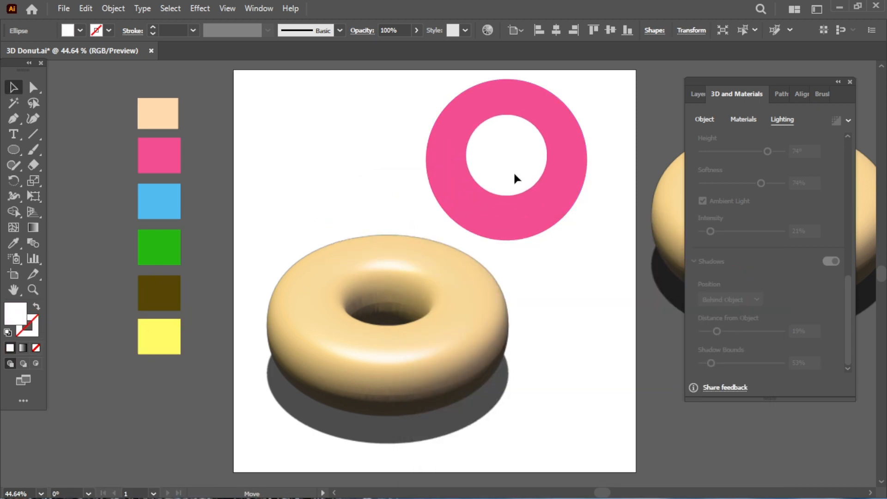
# Step: Centre the white circle on the pink circle, aligning to a key object
pyautogui.moveTo(598, 78); pyautogui.dragTo(429, 227)
pyautogui.click(537, 240)
pyautogui.keyDown('shift'); pyautogui.click(550, 215); pyautogui.keyUp('shift')
pyautogui.keyDown('shift'); pyautogui.click(528, 192); pyautogui.keyUp('shift')
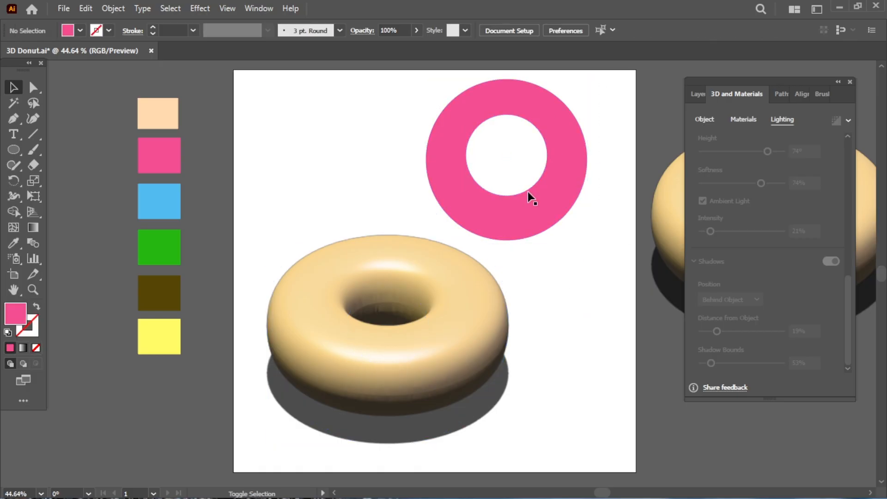
pyautogui.click(527, 191)
pyautogui.keyDown('shift'); pyautogui.click(552, 224); pyautogui.keyUp('shift')
pyautogui.click(802, 94)
pyautogui.click(828, 206)
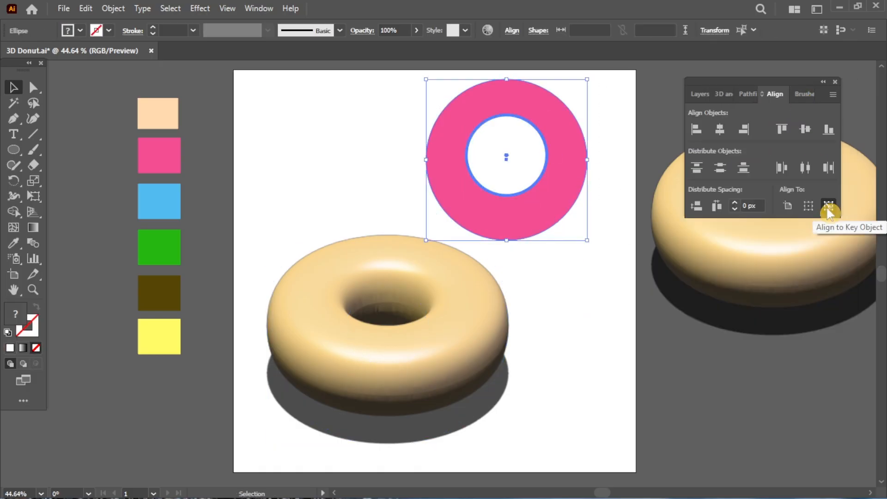
pyautogui.click(805, 129)
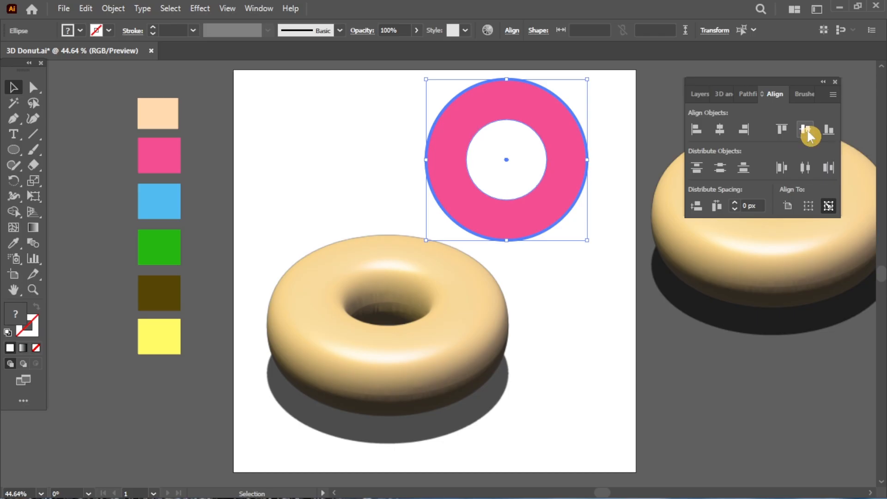
# Step: Cut the white circle out with Minus Front and place the pink ring on the beige donut
pyautogui.click(747, 94)
pyautogui.click(721, 130)
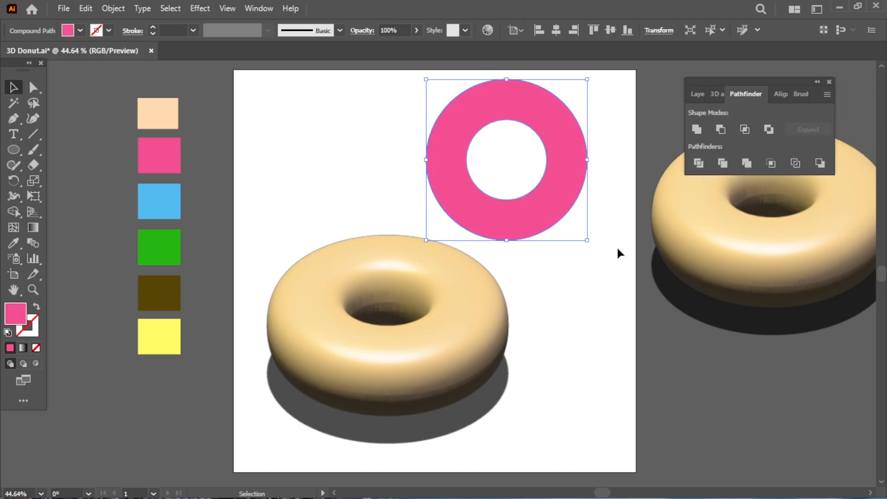
pyautogui.moveTo(556, 213); pyautogui.dragTo(436, 367)
# Step: Apply the Inflate 3D effect to the pink ring
pyautogui.click(569, 420)
pyautogui.click(439, 375)
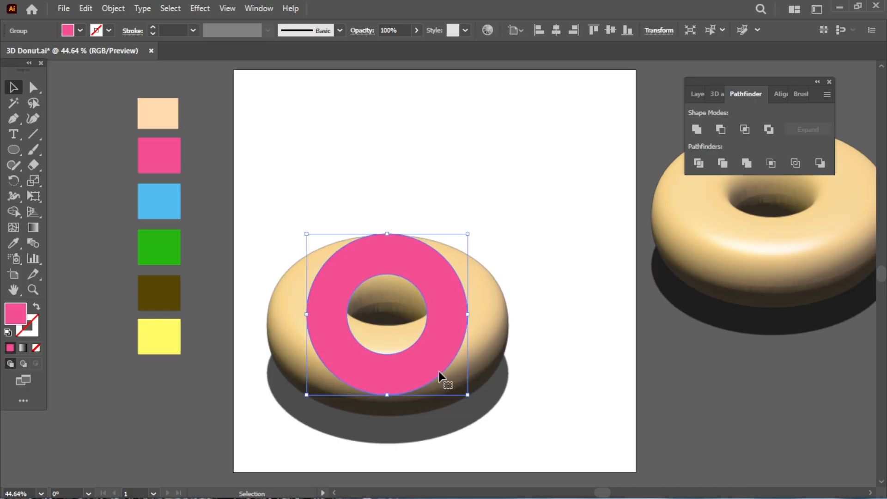
pyautogui.click(714, 96)
pyautogui.scroll(-5, 828, 259)
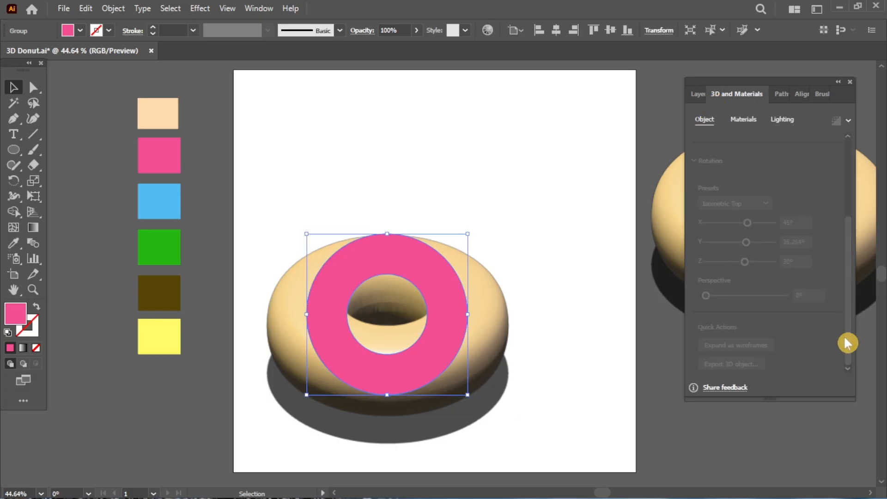
pyautogui.click(784, 120)
pyautogui.click(704, 121)
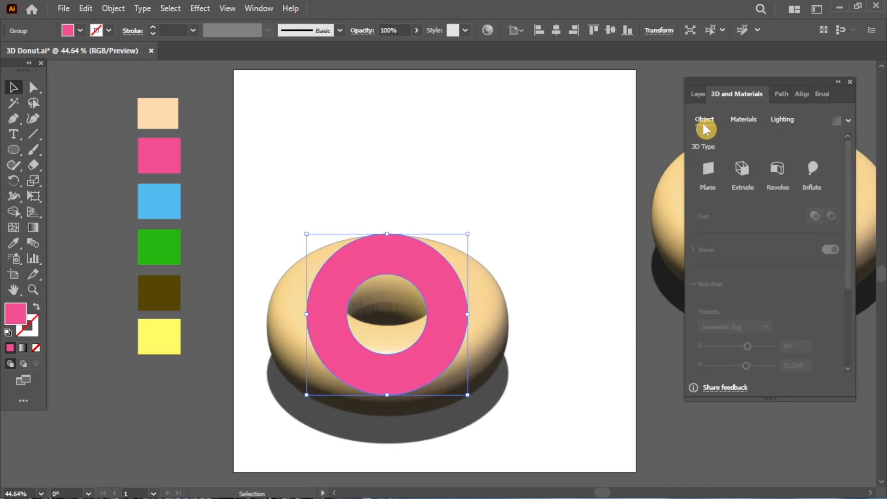
pyautogui.click(811, 169)
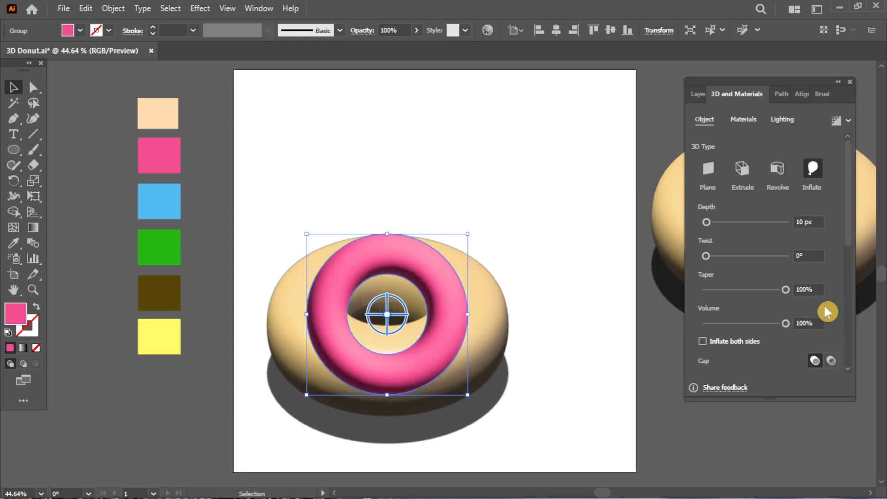
# Step: Inflate the ring on both sides and tilt it to Isometric Top
pyautogui.moveTo(787, 325); pyautogui.dragTo(778, 326)
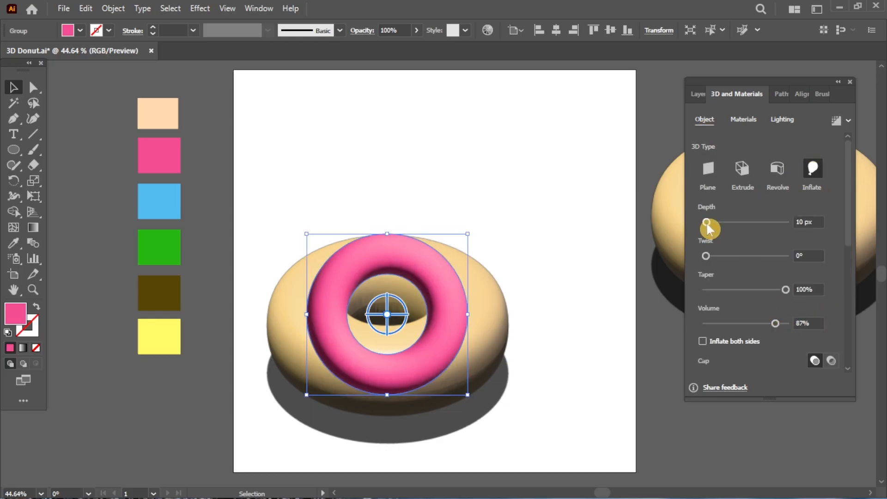
pyautogui.moveTo(706, 222); pyautogui.dragTo(699, 222)
pyautogui.scroll(-3, 848, 247)
pyautogui.click(738, 279)
pyautogui.scroll(-3, 847, 273)
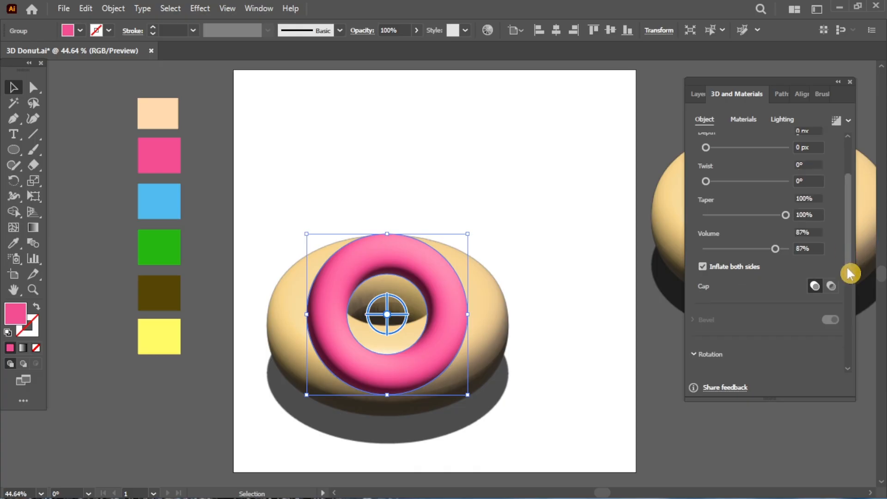
pyautogui.click(761, 287)
pyautogui.click(752, 259)
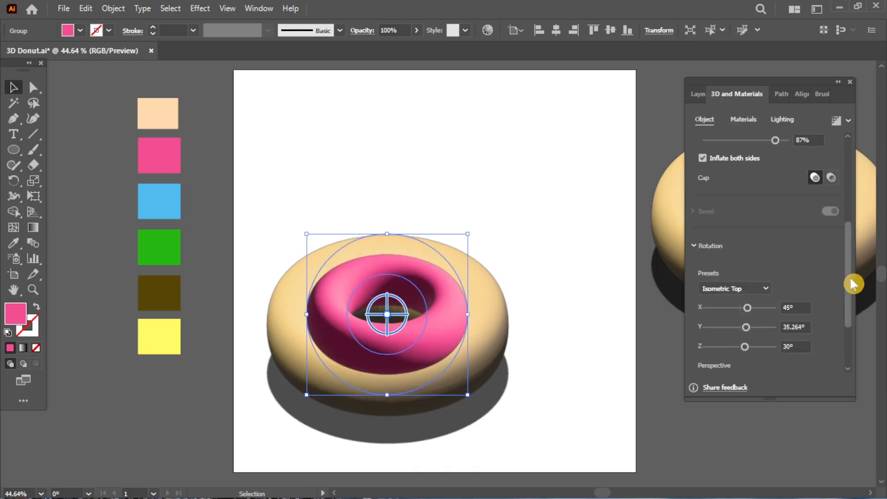
# Step: Enlarge the icing over the donut's top and reduce its volume to 33%
pyautogui.scroll(5, 851, 281)
pyautogui.moveTo(777, 323); pyautogui.dragTo(739, 324)
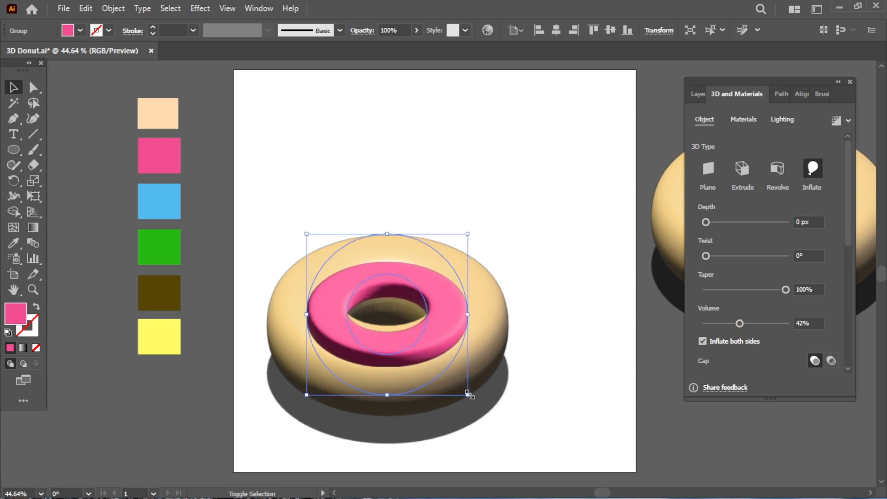
pyautogui.moveTo(467, 395); pyautogui.dragTo(496, 424)
pyautogui.moveTo(455, 374); pyautogui.dragTo(439, 348)
pyautogui.moveTo(483, 402); pyautogui.dragTo(499, 411)
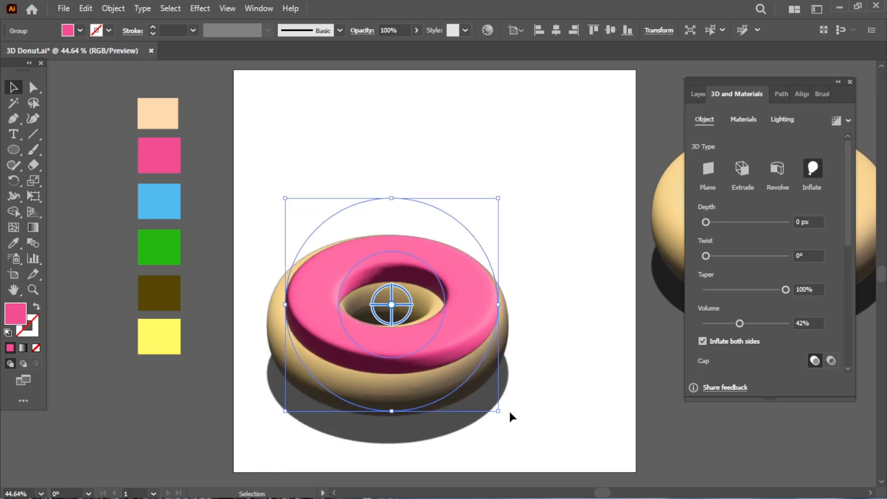
pyautogui.moveTo(428, 343); pyautogui.dragTo(425, 337)
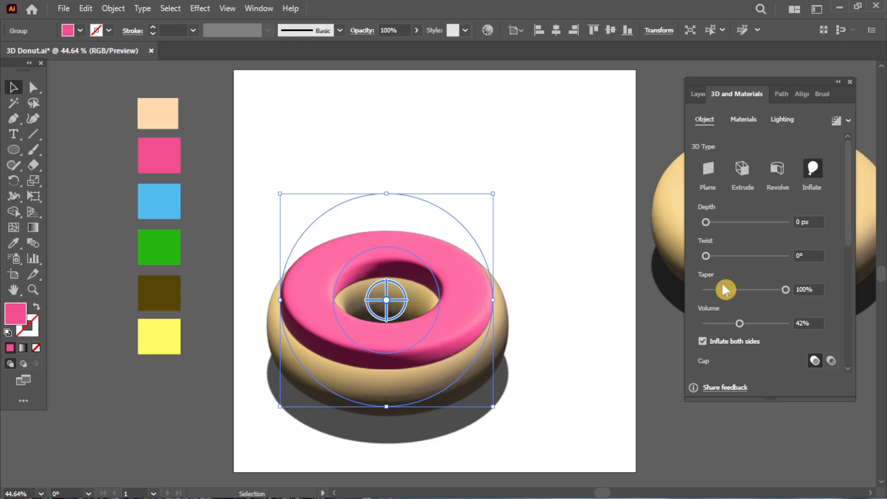
pyautogui.moveTo(739, 323); pyautogui.dragTo(732, 324)
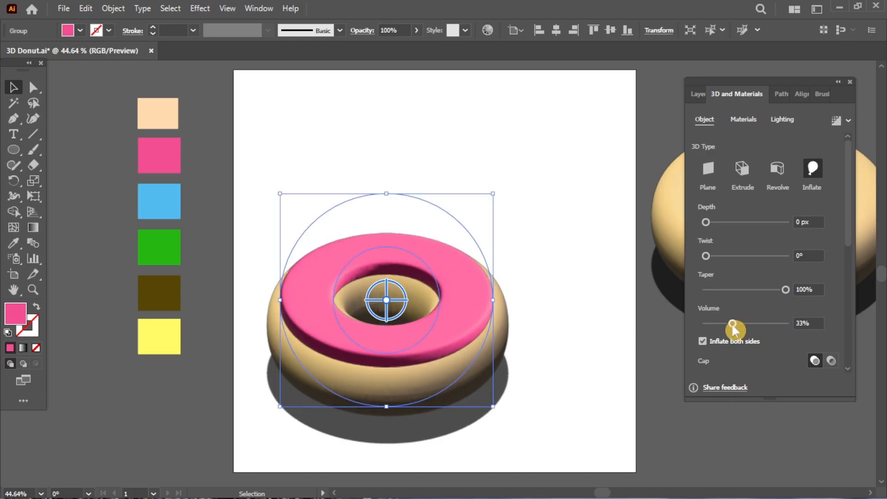
pyautogui.click(744, 121)
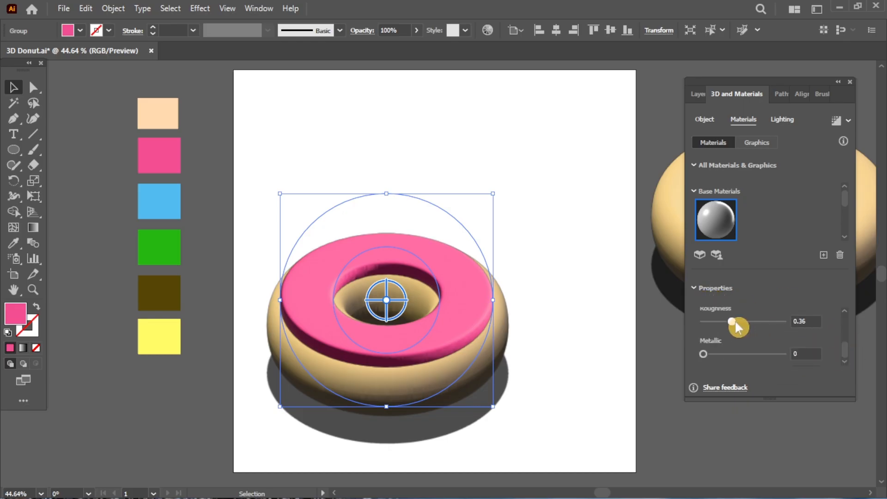
# Step: Set the icing to Roughness 0.56 and Metallic 0.25, then adjust Light 1's intensity, rotation, height and ambient
pyautogui.moveTo(732, 353)
pyautogui.mouseDown()
pyautogui.moveTo(743, 354)
pyautogui.moveTo(730, 354)
pyautogui.mouseUp()
pyautogui.click(729, 322)
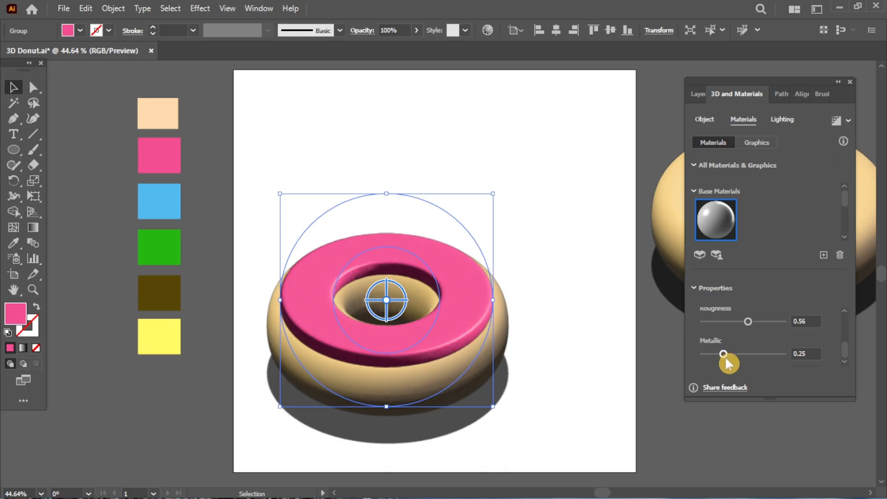
pyautogui.click(781, 120)
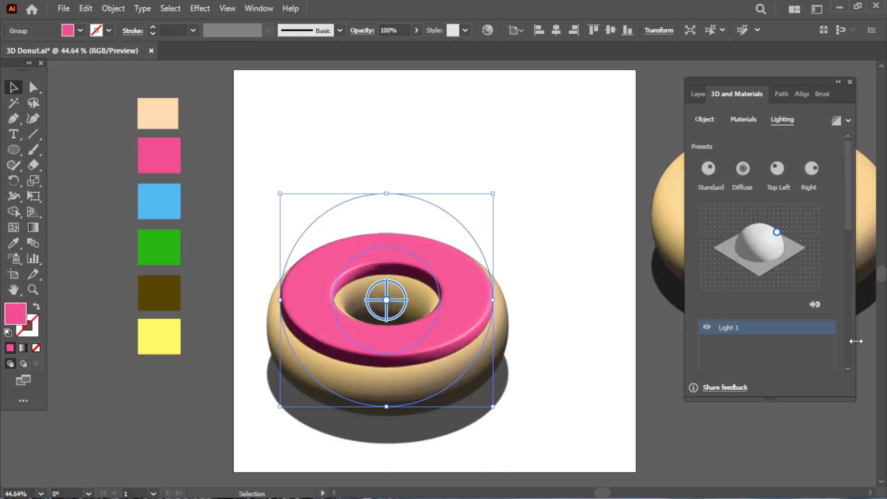
pyautogui.click(848, 314)
pyautogui.moveTo(729, 210)
pyautogui.mouseDown()
pyautogui.moveTo(756, 210)
pyautogui.moveTo(743, 209)
pyautogui.mouseUp()
pyautogui.moveTo(774, 242)
pyautogui.mouseDown()
pyautogui.moveTo(774, 251)
pyautogui.moveTo(750, 242)
pyautogui.moveTo(759, 244)
pyautogui.mouseUp()
pyautogui.moveTo(742, 274)
pyautogui.mouseDown()
pyautogui.moveTo(765, 275)
pyautogui.moveTo(735, 273)
pyautogui.mouseUp()
pyautogui.moveTo(722, 354); pyautogui.dragTo(769, 360)
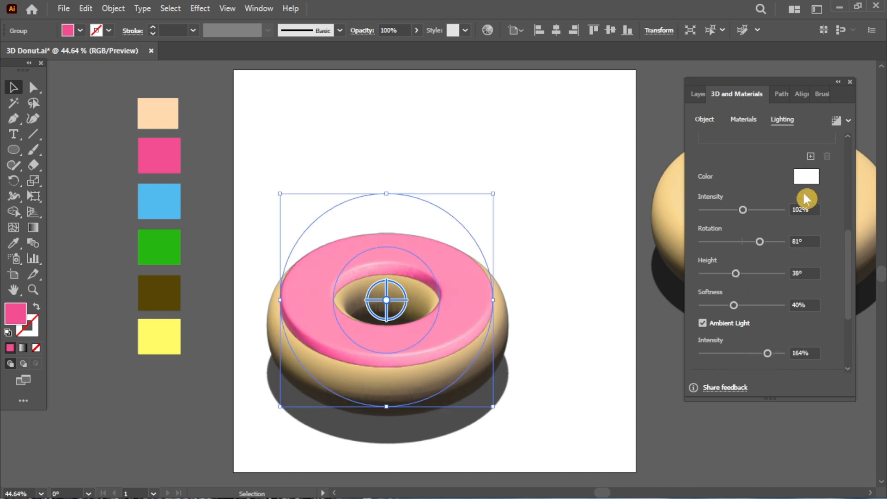
# Step: Add a pink second light to the icing, rotated to 72° with a raised height
pyautogui.click(812, 158)
pyautogui.click(807, 178)
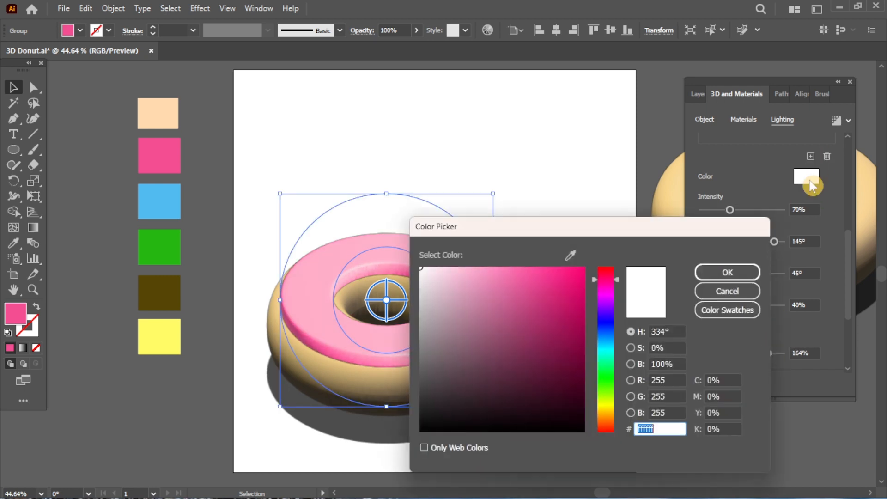
pyautogui.click(527, 279)
pyautogui.click(705, 277)
pyautogui.moveTo(774, 241); pyautogui.dragTo(758, 242)
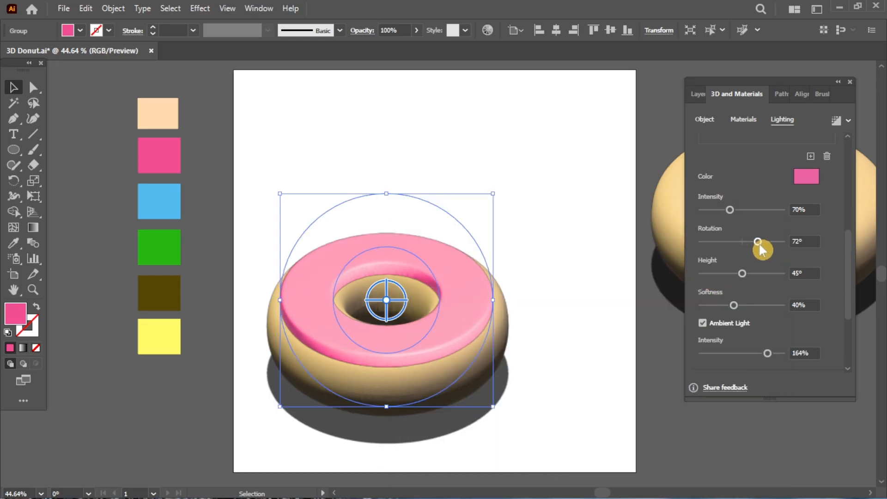
pyautogui.moveTo(742, 273); pyautogui.dragTo(758, 274)
pyautogui.moveTo(847, 287); pyautogui.dragTo(848, 222)
pyautogui.moveTo(773, 182); pyautogui.dragTo(747, 199)
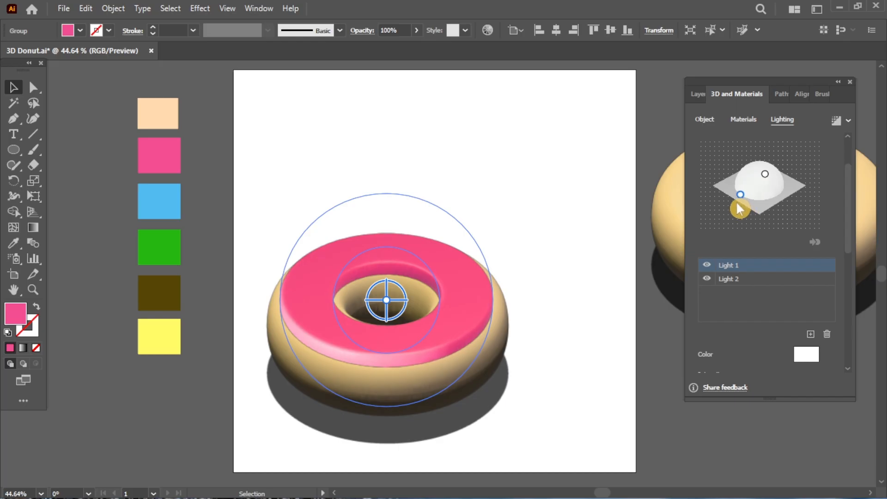
# Step: Set the icing light to 158% intensity, -13° rotation, 39° height, 68% softness and 200% ambient
pyautogui.click(748, 282)
pyautogui.click(847, 327)
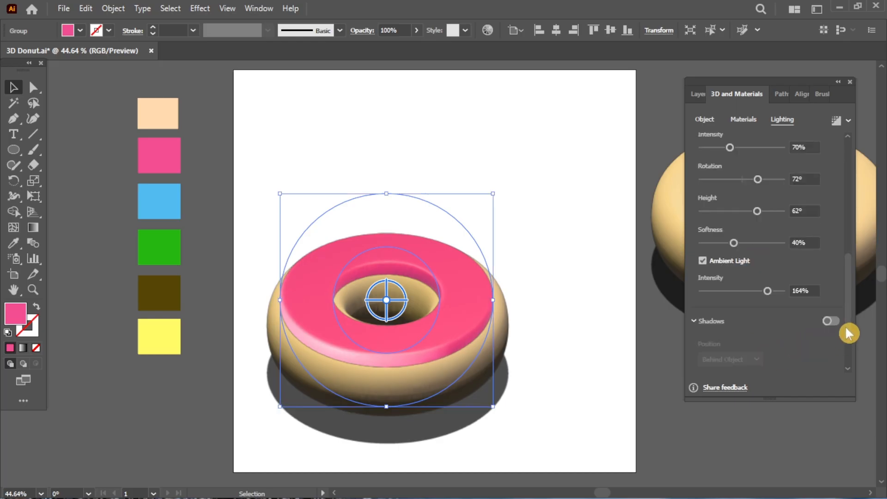
pyautogui.moveTo(728, 148); pyautogui.dragTo(741, 182)
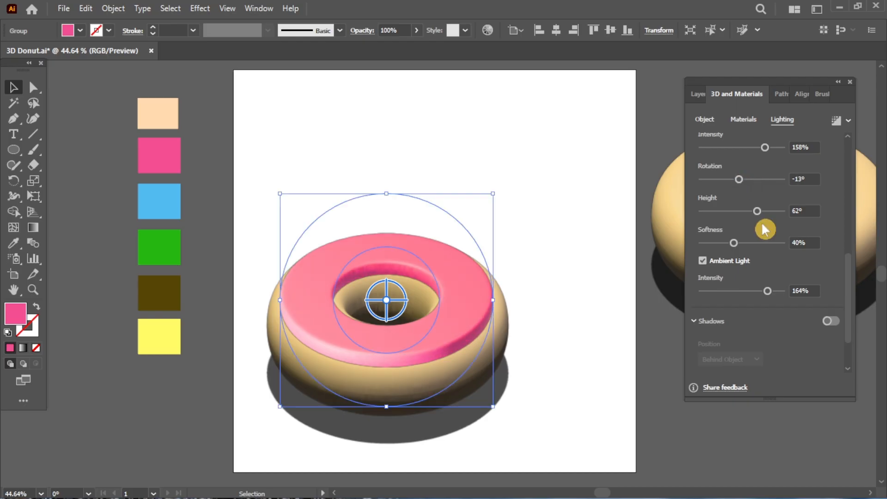
pyautogui.moveTo(758, 212); pyautogui.dragTo(736, 211)
pyautogui.moveTo(744, 243); pyautogui.dragTo(758, 245)
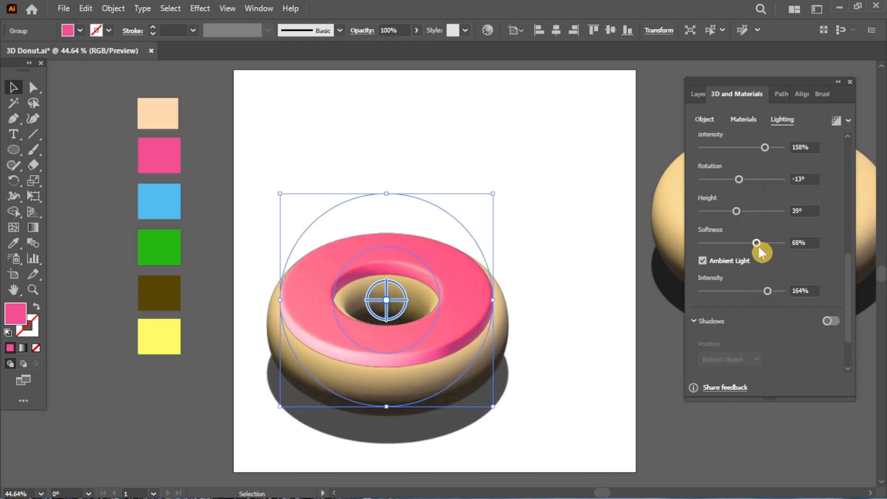
pyautogui.moveTo(767, 291); pyautogui.dragTo(781, 312)
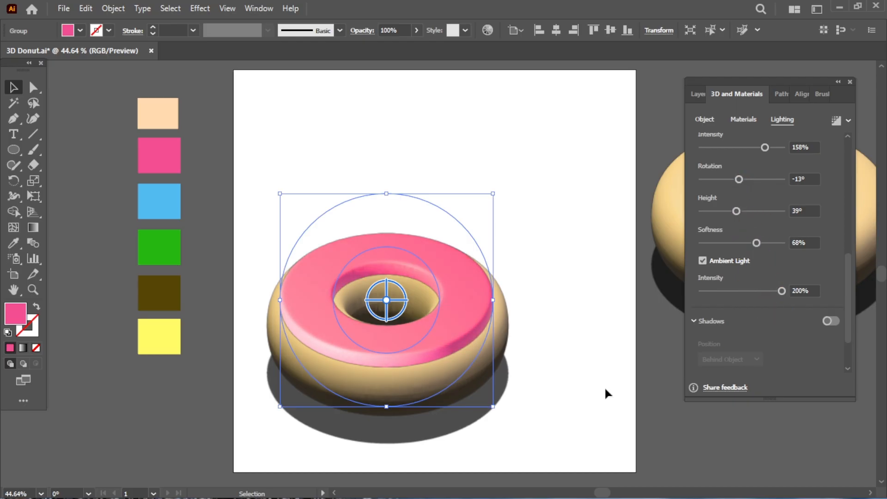
pyautogui.click(604, 386)
pyautogui.click(448, 356)
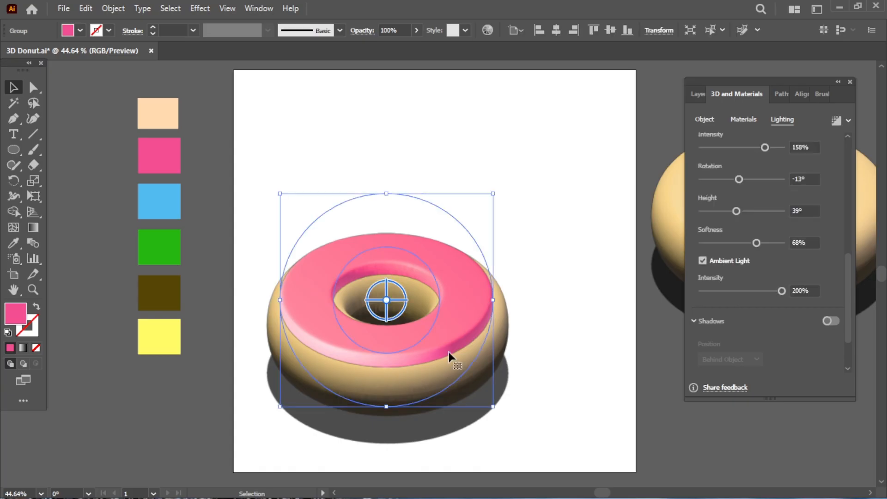
# Step: Choose the Warp Tool with a 200 × 200 px brush
pyautogui.moveTo(26, 210); pyautogui.dragTo(69, 213)
pyautogui.doubleClick(14, 197)
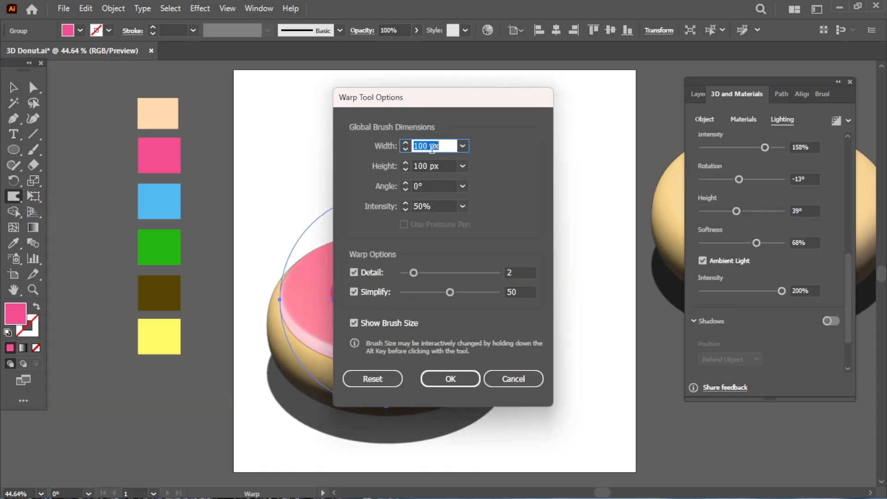
pyautogui.click(428, 166)
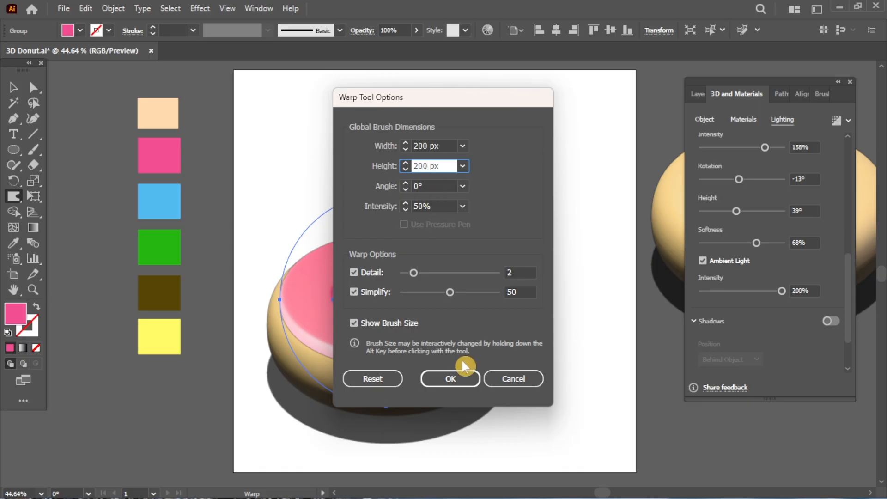
pyautogui.click(462, 375)
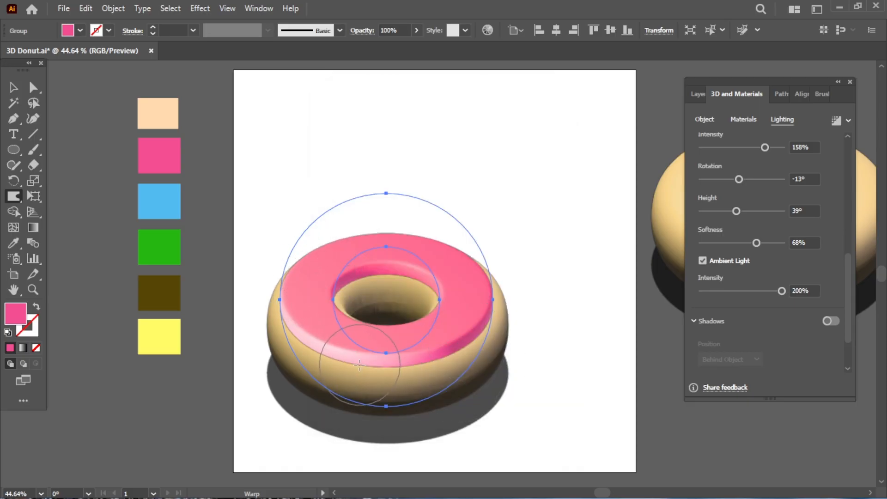
# Step: Warp the icing's lower, left and top-left edges into wavy drips
pyautogui.moveTo(360, 365)
pyautogui.mouseDown()
pyautogui.moveTo(386, 396)
pyautogui.moveTo(360, 384)
pyautogui.moveTo(455, 385)
pyautogui.moveTo(505, 358)
pyautogui.moveTo(497, 340)
pyautogui.moveTo(503, 344)
pyautogui.mouseUp()
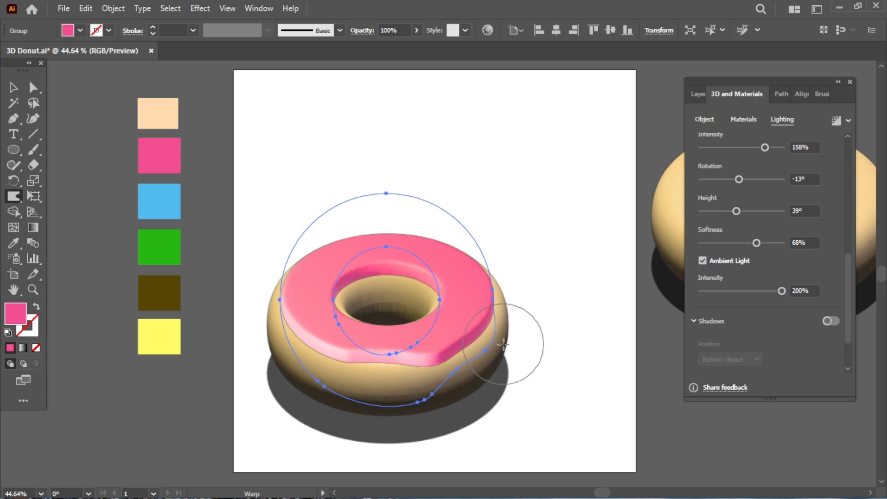
pyautogui.moveTo(257, 337)
pyautogui.mouseDown()
pyautogui.moveTo(325, 290)
pyautogui.moveTo(339, 231)
pyautogui.moveTo(348, 253)
pyautogui.moveTo(401, 244)
pyautogui.moveTo(380, 231)
pyautogui.moveTo(454, 229)
pyautogui.moveTo(441, 240)
pyautogui.moveTo(379, 254)
pyautogui.mouseUp()
pyautogui.moveTo(325, 238); pyautogui.dragTo(348, 253)
pyautogui.moveTo(293, 259); pyautogui.dragTo(323, 285)
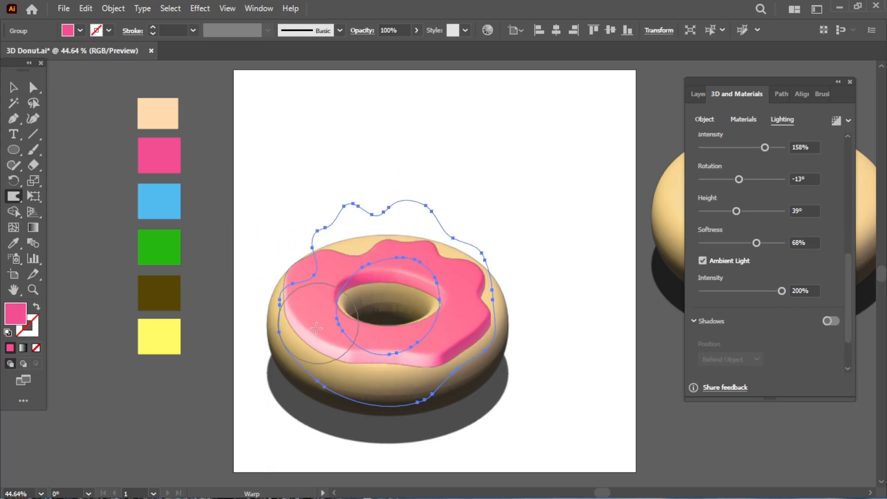
pyautogui.moveTo(316, 328)
pyautogui.mouseDown()
pyautogui.moveTo(328, 349)
pyautogui.moveTo(333, 343)
pyautogui.moveTo(379, 382)
pyautogui.mouseUp()
pyautogui.moveTo(468, 384); pyautogui.dragTo(476, 381)
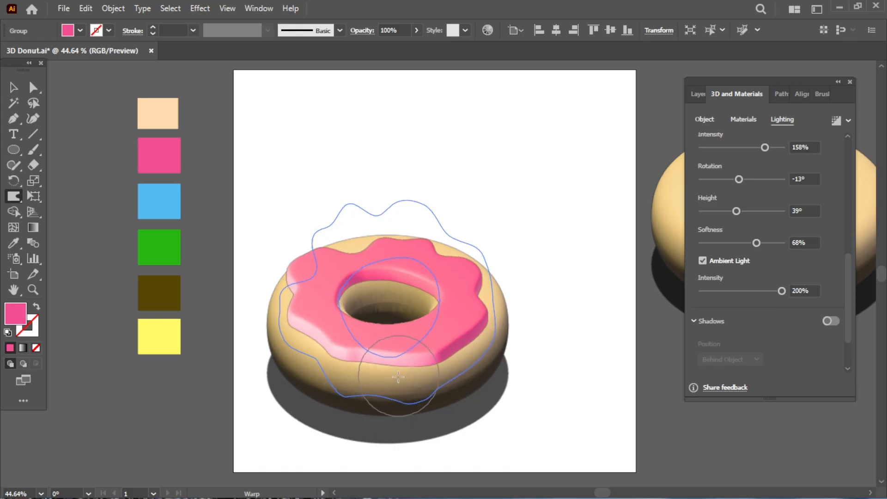
pyautogui.moveTo(398, 377)
pyautogui.mouseDown()
pyautogui.moveTo(381, 375)
pyautogui.moveTo(407, 379)
pyautogui.moveTo(450, 346)
pyautogui.moveTo(471, 354)
pyautogui.mouseUp()
# Step: Dent the icing's lower corners, right side, top and left edge for more wavy bumps
pyautogui.moveTo(326, 346); pyautogui.dragTo(308, 366)
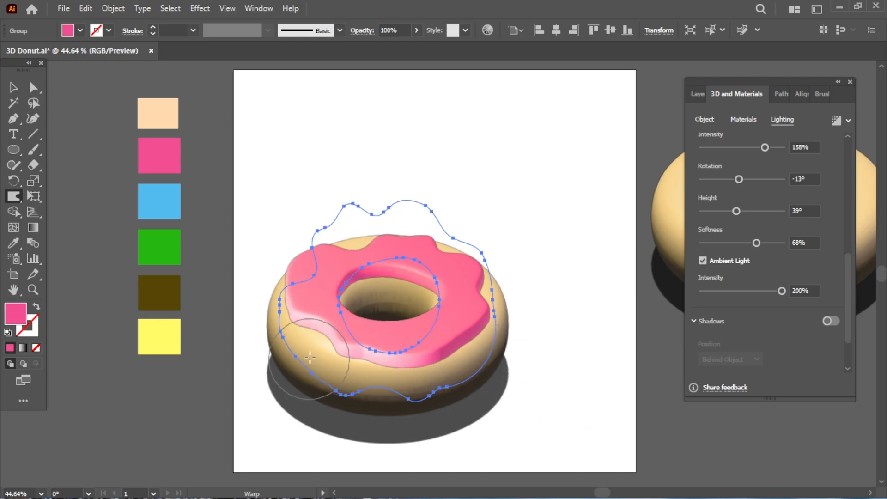
pyautogui.moveTo(465, 374); pyautogui.dragTo(480, 347)
pyautogui.moveTo(514, 319)
pyautogui.mouseDown()
pyautogui.moveTo(503, 302)
pyautogui.moveTo(447, 260)
pyautogui.mouseUp()
pyautogui.moveTo(392, 215)
pyautogui.mouseDown()
pyautogui.moveTo(398, 232)
pyautogui.moveTo(419, 213)
pyautogui.moveTo(411, 235)
pyautogui.mouseUp()
pyautogui.moveTo(313, 216); pyautogui.dragTo(333, 235)
pyautogui.moveTo(297, 285); pyautogui.dragTo(308, 292)
pyautogui.moveTo(281, 317); pyautogui.dragTo(309, 323)
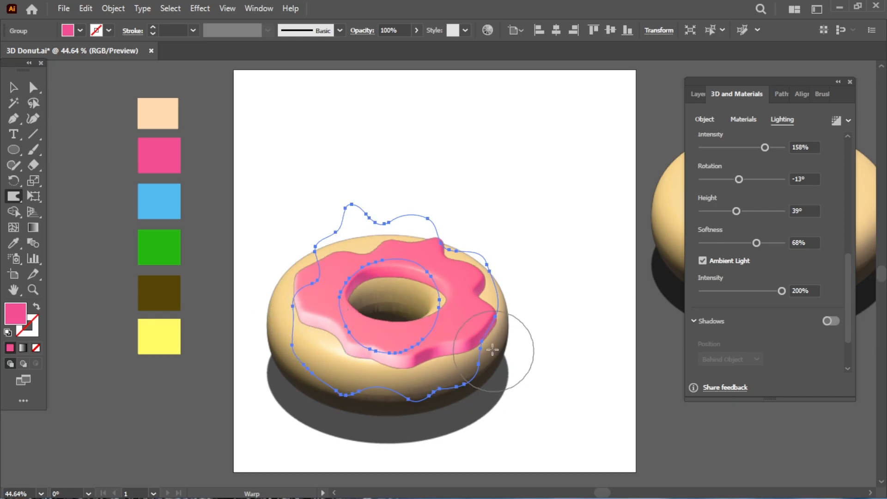
# Step: Enlarge the warped icing from its corner and nudge it up-left over the donut
pyautogui.press('v')
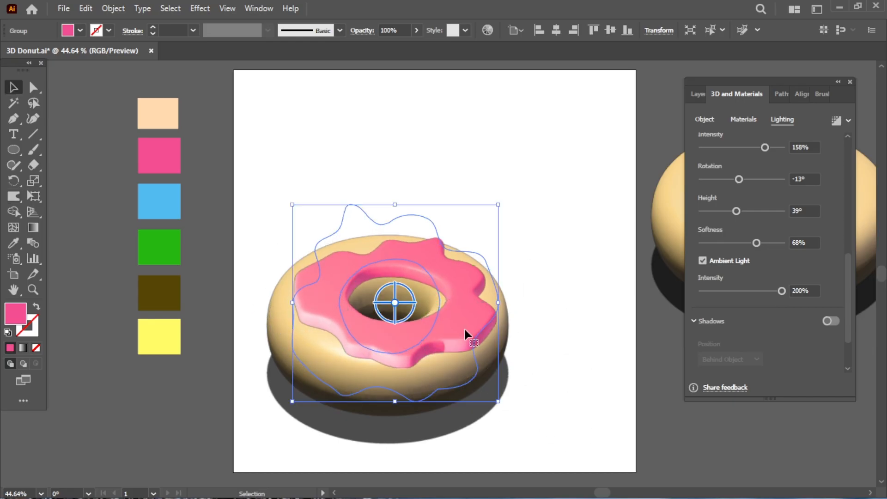
pyautogui.moveTo(488, 401); pyautogui.dragTo(504, 428)
pyautogui.moveTo(464, 342); pyautogui.dragTo(454, 337)
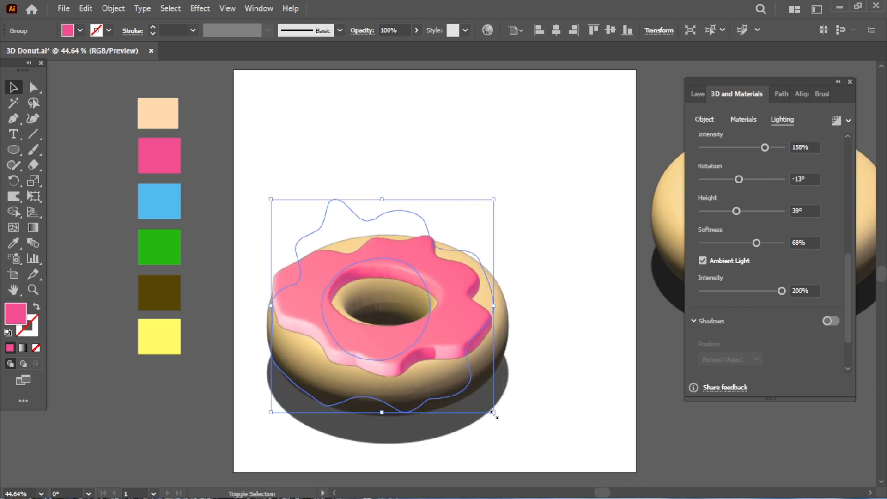
pyautogui.click(531, 422)
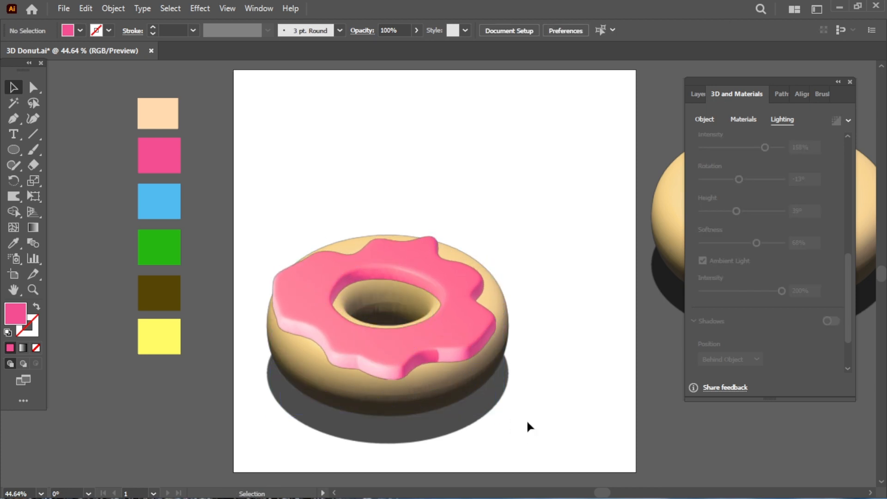
# Step: Dim the icing's ambient light to 145%
pyautogui.click(427, 403)
pyautogui.moveTo(781, 291); pyautogui.dragTo(761, 303)
pyautogui.click(610, 381)
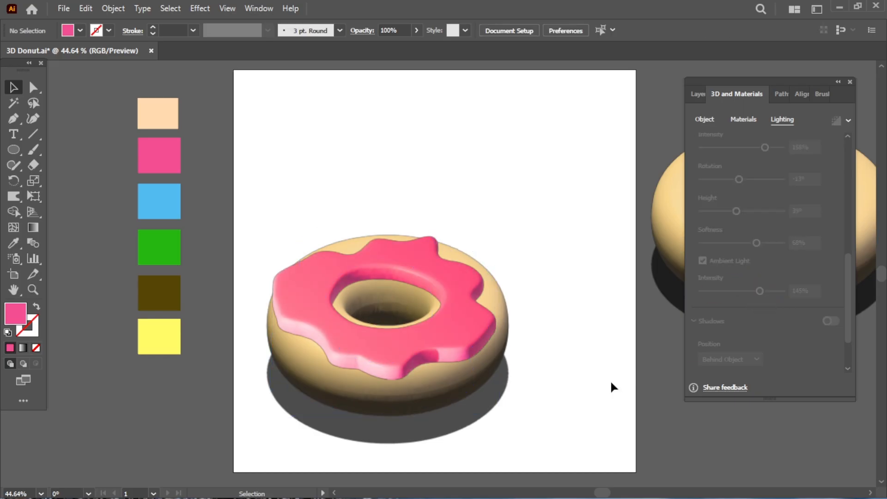
# Step: Adjust the donut base's shadow, spreading it wider and bringing it closer to the donut
pyautogui.click(483, 407)
pyautogui.moveTo(849, 297); pyautogui.dragTo(852, 259)
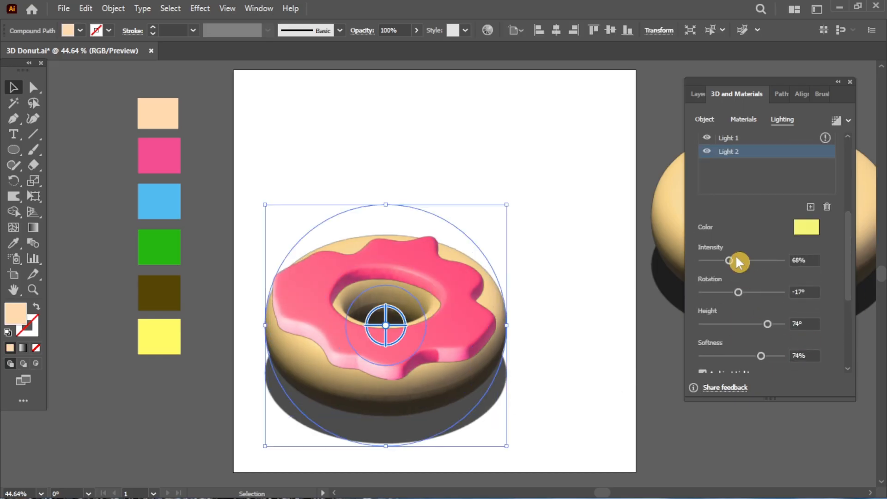
pyautogui.moveTo(730, 260); pyautogui.dragTo(781, 261)
pyautogui.click(613, 392)
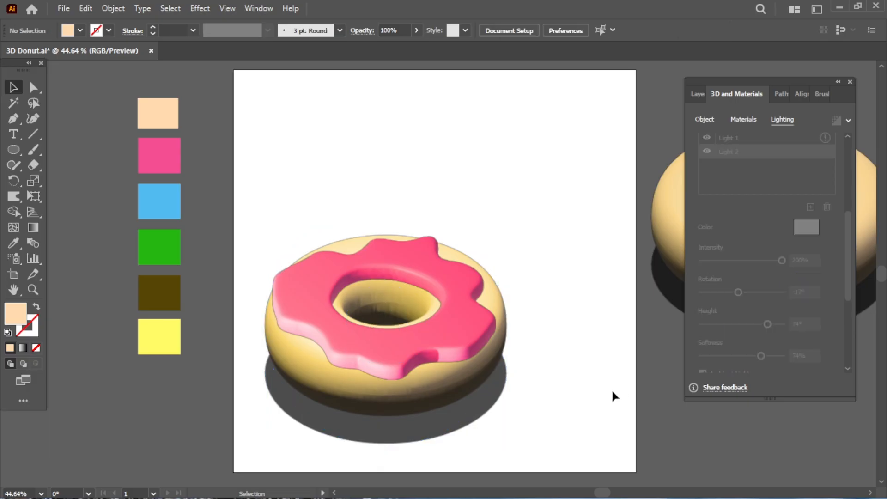
pyautogui.click(400, 430)
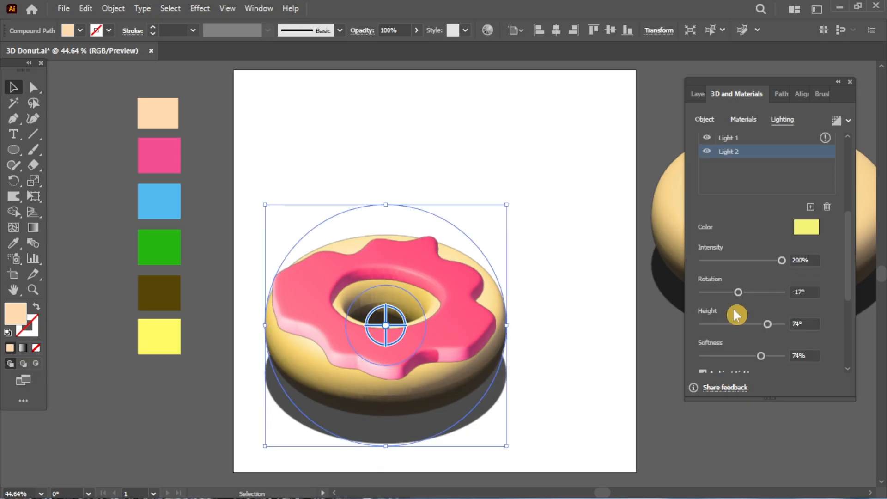
pyautogui.moveTo(848, 281); pyautogui.dragTo(870, 357)
pyautogui.moveTo(711, 363); pyautogui.dragTo(716, 363)
pyautogui.moveTo(716, 331); pyautogui.dragTo(705, 331)
pyautogui.click(608, 395)
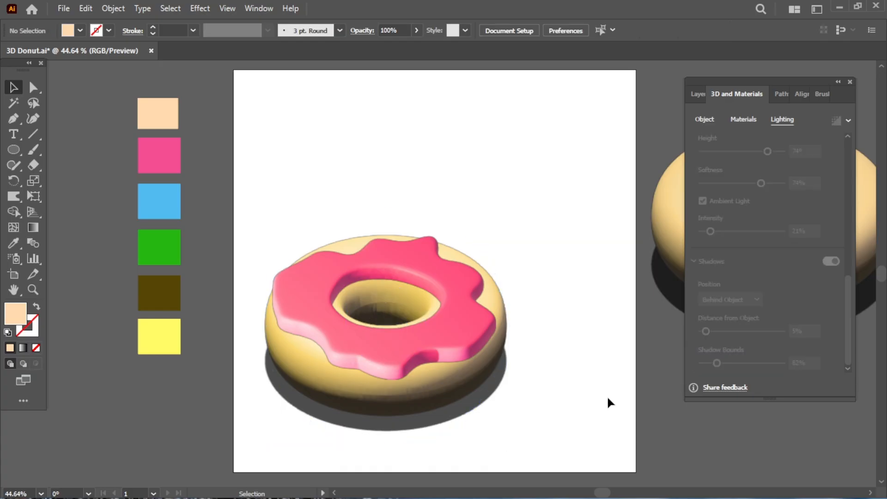
# Step: Try warping the icing's left edge, then undo the warp
pyautogui.click(354, 250)
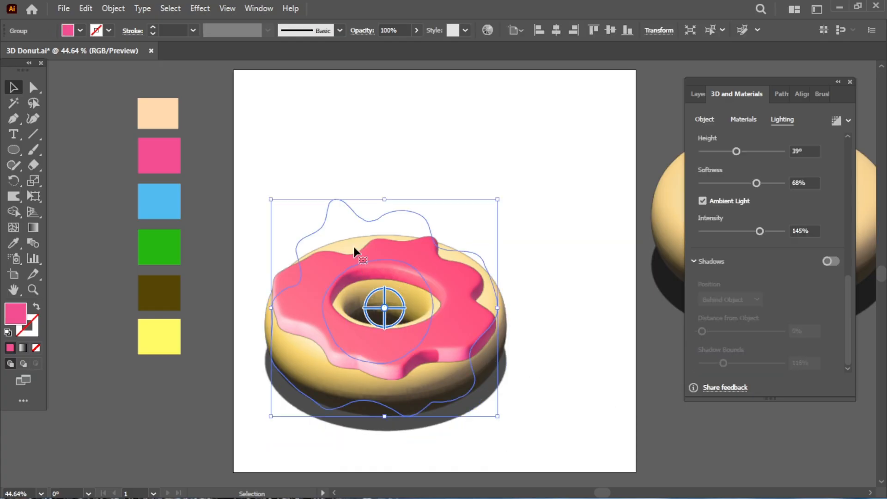
pyautogui.click(15, 210)
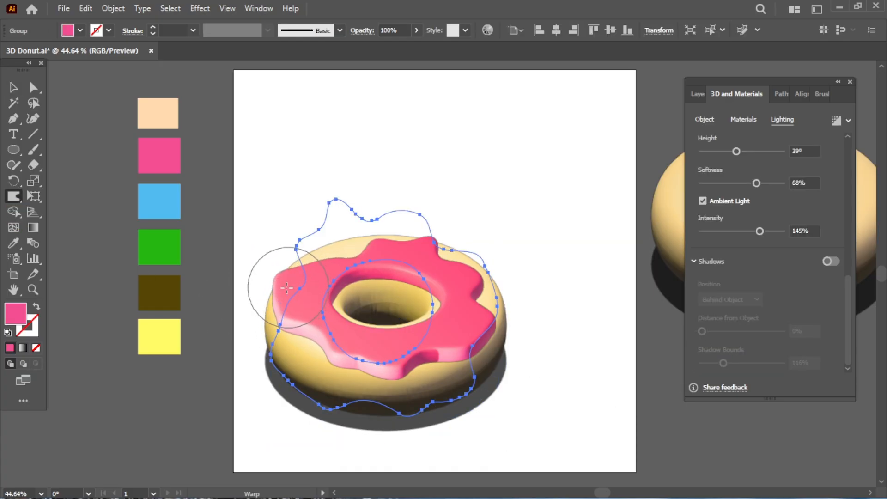
pyautogui.moveTo(286, 288)
pyautogui.mouseDown()
pyautogui.moveTo(279, 304)
pyautogui.moveTo(299, 307)
pyautogui.moveTo(293, 283)
pyautogui.moveTo(256, 276)
pyautogui.mouseUp()
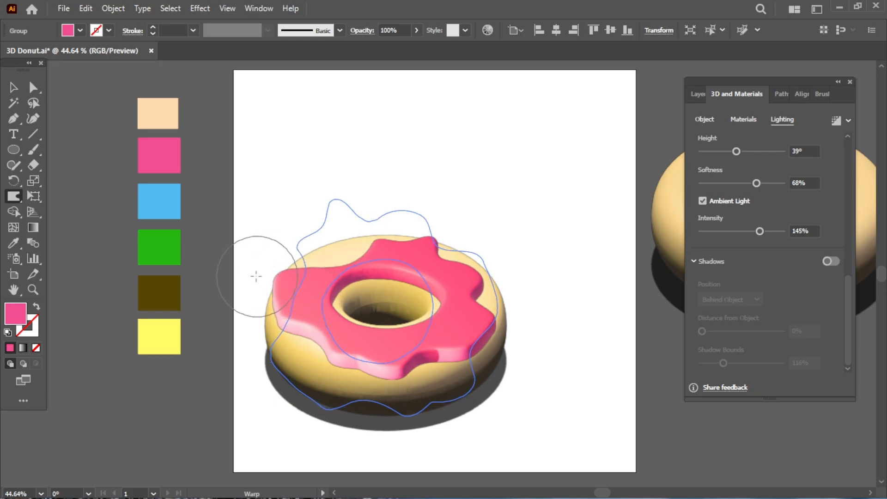
pyautogui.hotkey('ctrl', 'z')
pyautogui.hotkey('ctrl', 'z')
pyautogui.hotkey('ctrl', 'z')
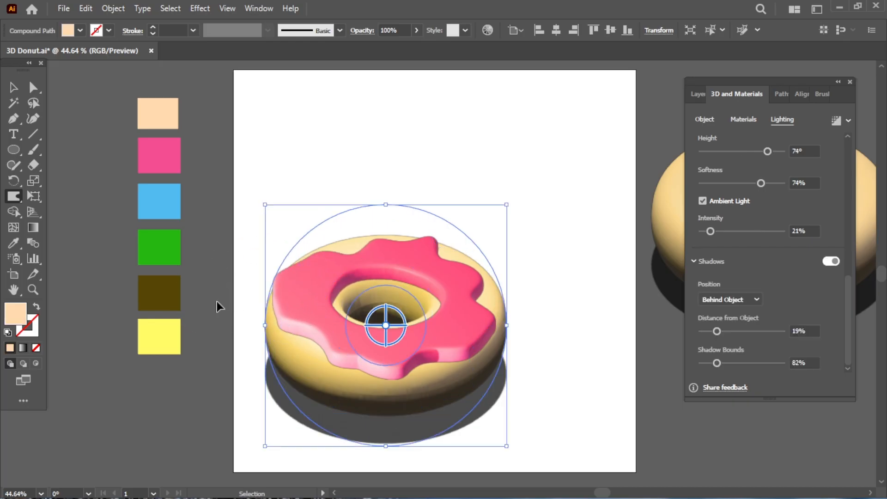
pyautogui.press('v')
# Step: Lower the icing's 3D inflation Volume to 26%
pyautogui.click(604, 346)
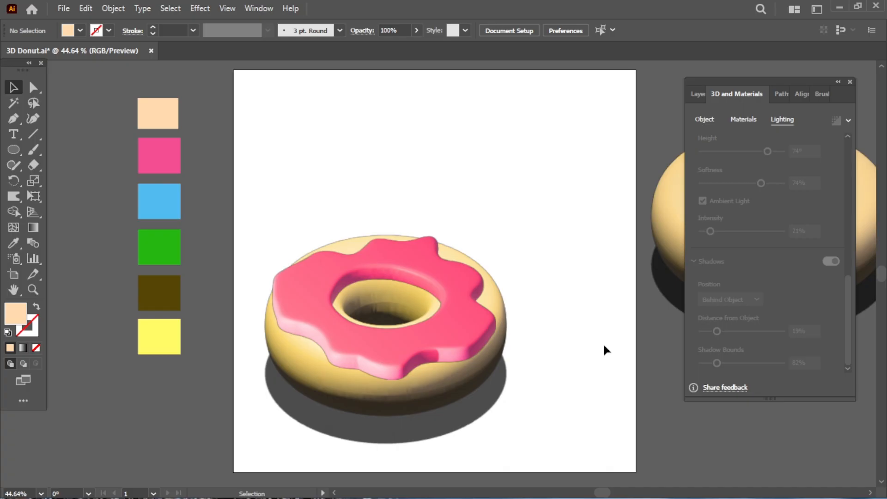
pyautogui.click(491, 411)
pyautogui.click(743, 120)
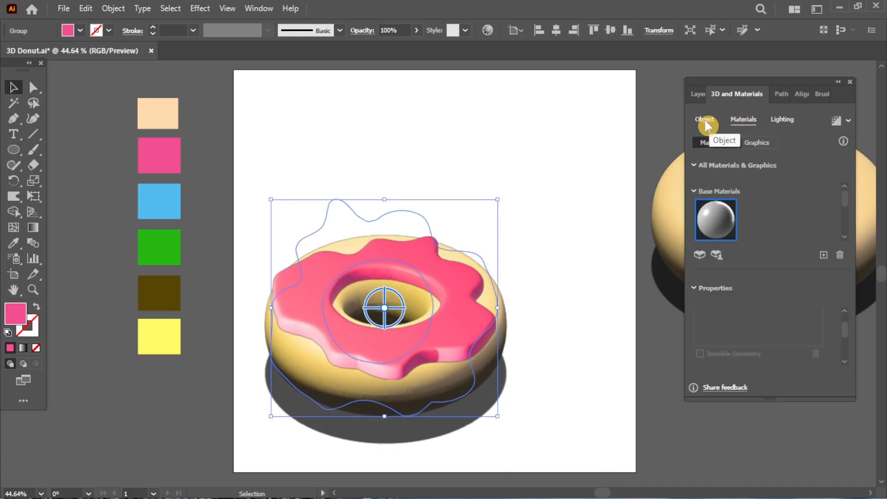
pyautogui.click(704, 120)
pyautogui.moveTo(734, 323); pyautogui.dragTo(726, 324)
pyautogui.click(585, 379)
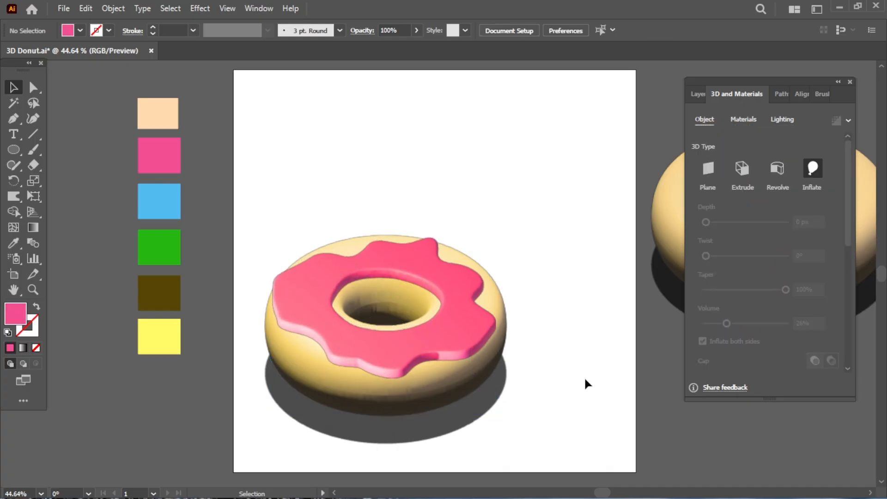
# Step: Draw a small circle on the icing's left and fill it with the blue swatch
pyautogui.click(14, 154)
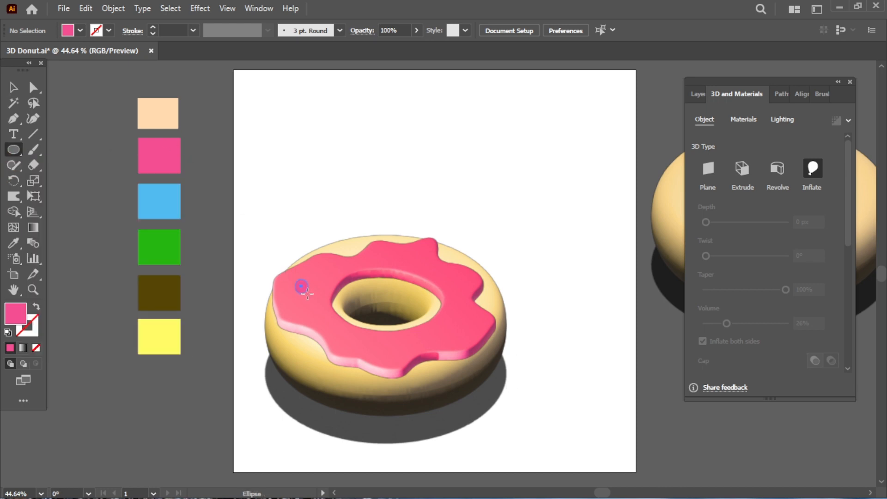
pyautogui.moveTo(301, 288); pyautogui.dragTo(302, 289)
pyautogui.click(14, 242)
pyautogui.click(160, 197)
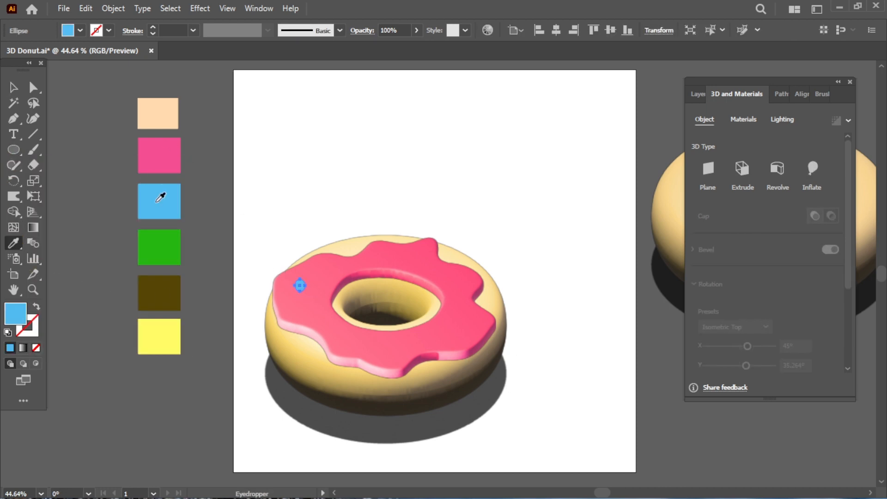
# Step: Inflate the circle on both sides at 100% volume with Isometric Top rotation
pyautogui.click(807, 188)
pyautogui.click(757, 341)
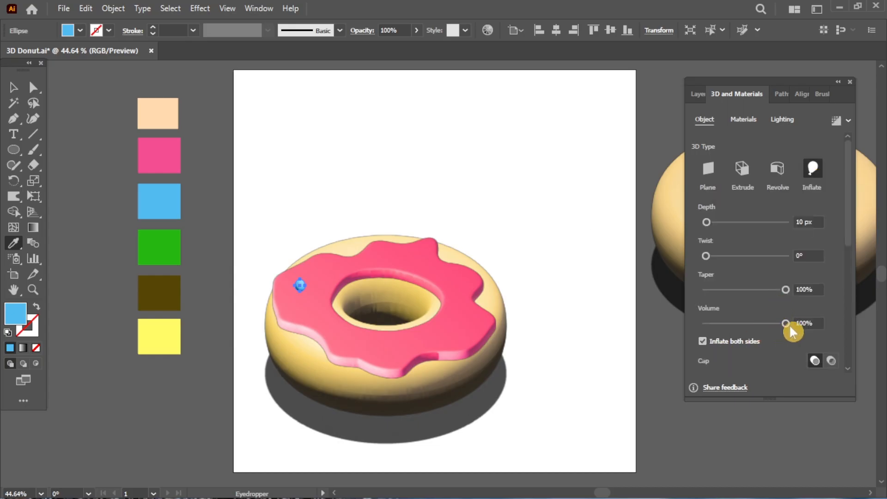
pyautogui.moveTo(785, 323); pyautogui.dragTo(787, 324)
pyautogui.scroll(-5, 851, 303)
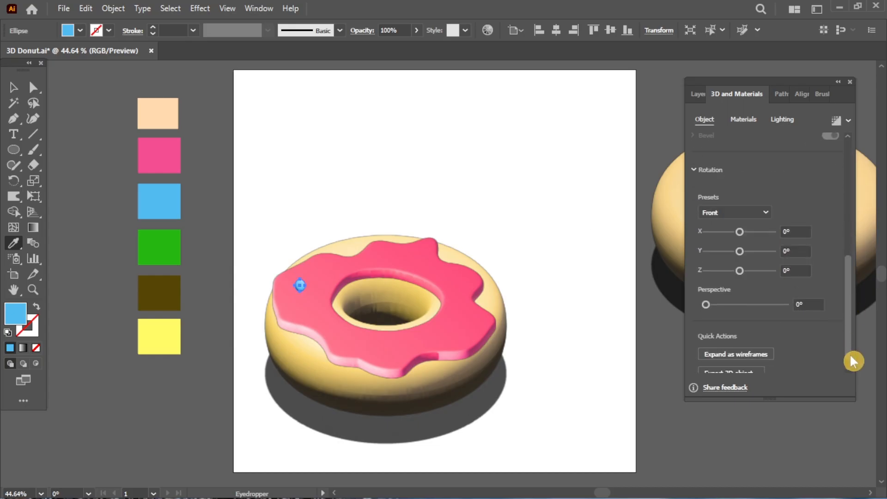
pyautogui.click(735, 213)
pyautogui.click(755, 455)
# Step: Make the sprinkle slightly metallic and light it from 145° with 68° light height
pyautogui.click(743, 119)
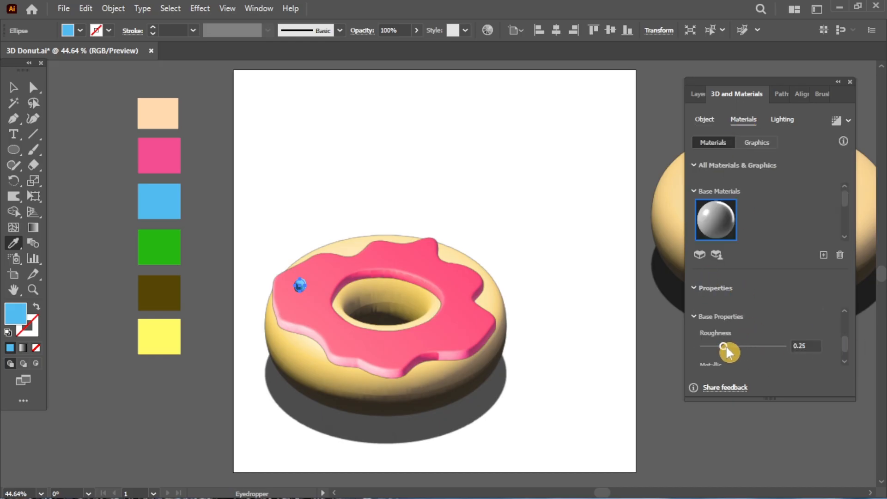
pyautogui.scroll(-1, 845, 349)
pyautogui.moveTo(701, 354); pyautogui.dragTo(733, 354)
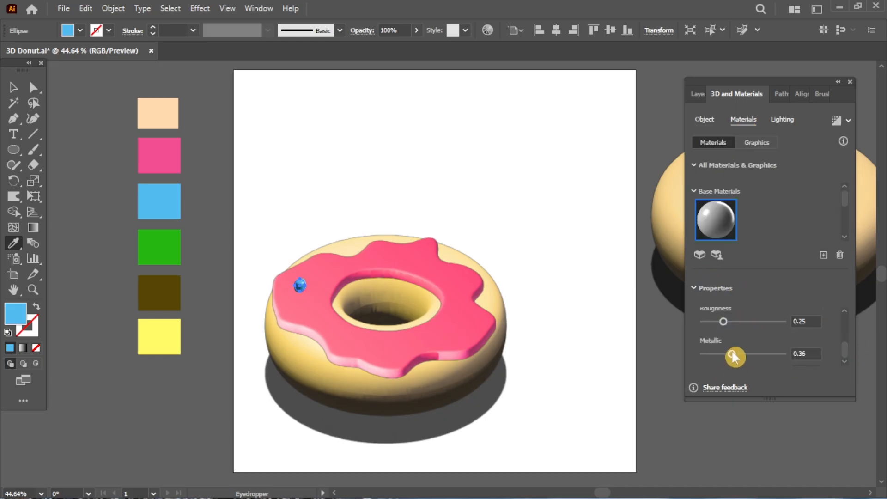
pyautogui.click(782, 121)
pyautogui.scroll(-3, 845, 217)
pyautogui.moveTo(729, 310); pyautogui.dragTo(764, 319)
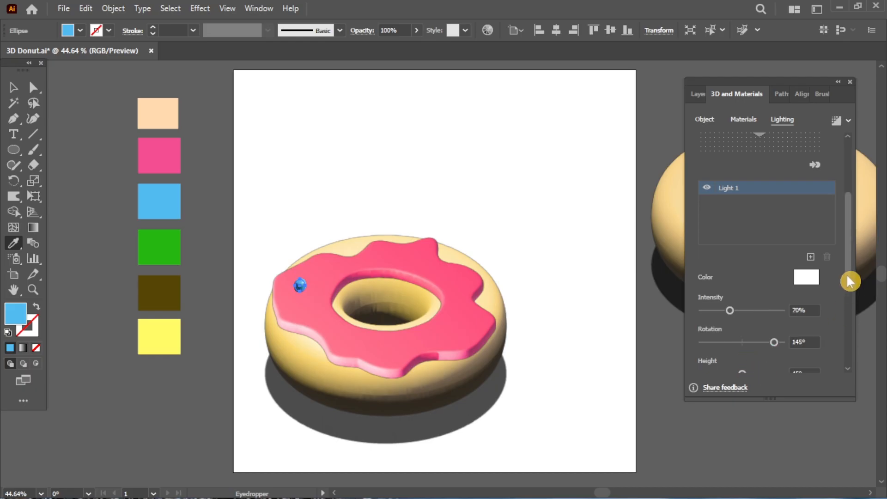
pyautogui.scroll(-3, 849, 279)
pyautogui.moveTo(742, 309); pyautogui.dragTo(762, 309)
pyautogui.moveTo(734, 340); pyautogui.dragTo(722, 341)
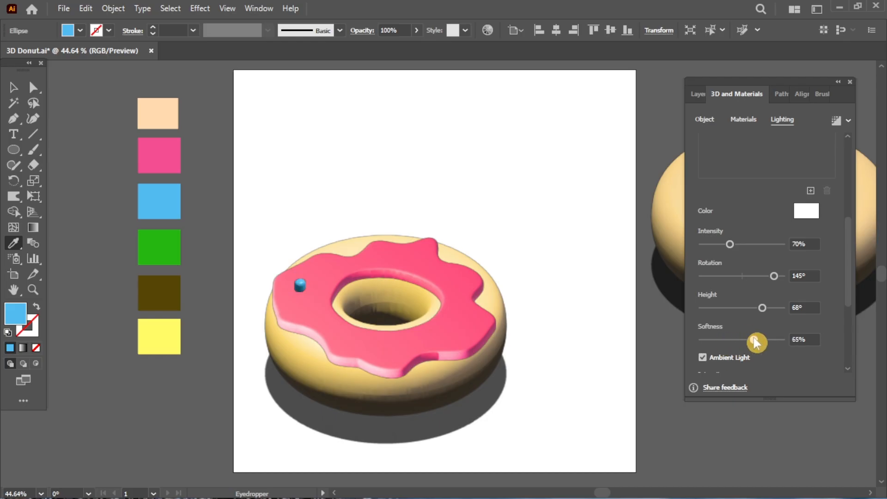
# Step: Flatten the sprinkle by lowering its inflation Volume to 26%
pyautogui.scroll(5, 845, 297)
pyautogui.click(704, 120)
pyautogui.moveTo(758, 276); pyautogui.dragTo(736, 283)
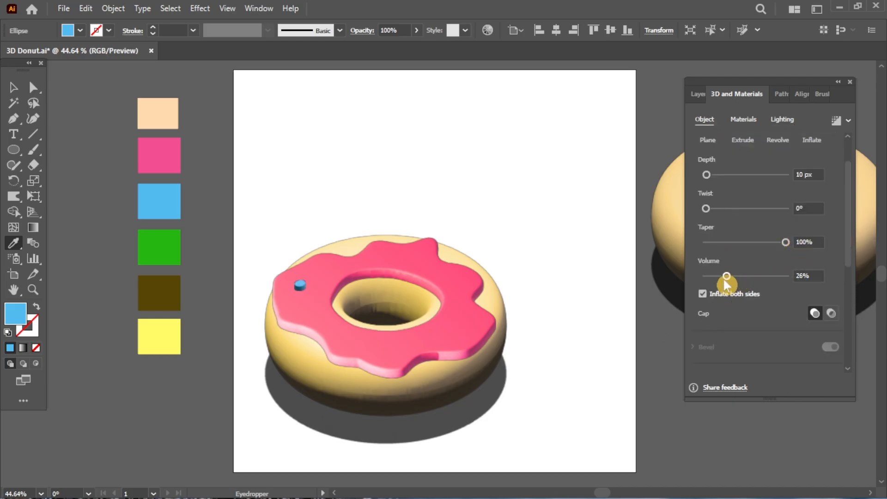
# Step: Recolour the sprinkle with the blue swatch
pyautogui.click(619, 357)
pyautogui.press('v')
pyautogui.click(585, 416)
pyautogui.click(301, 290)
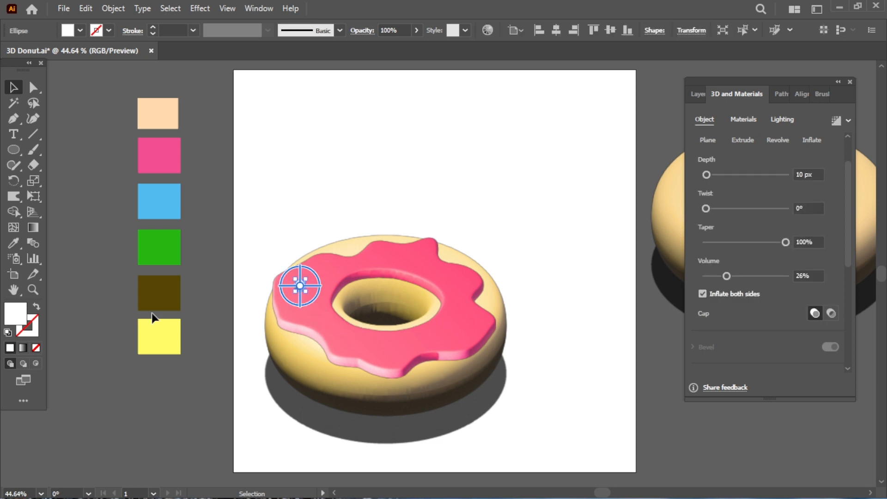
pyautogui.press('i')
pyautogui.click(150, 199)
pyautogui.press('v')
pyautogui.click(209, 439)
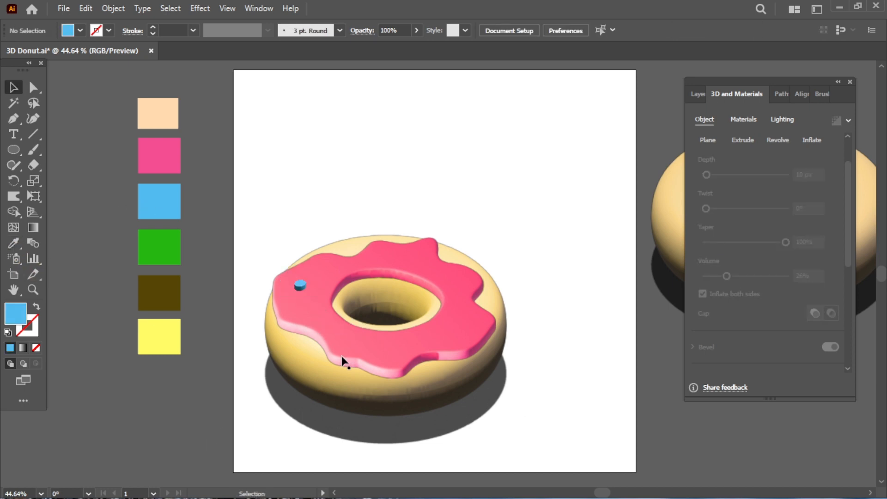
# Step: Alt-drag copies of the blue sprinkle onto the icing's upper edge, right side and lower area
pyautogui.click(299, 287)
pyautogui.moveTo(298, 287); pyautogui.dragTo(358, 272)
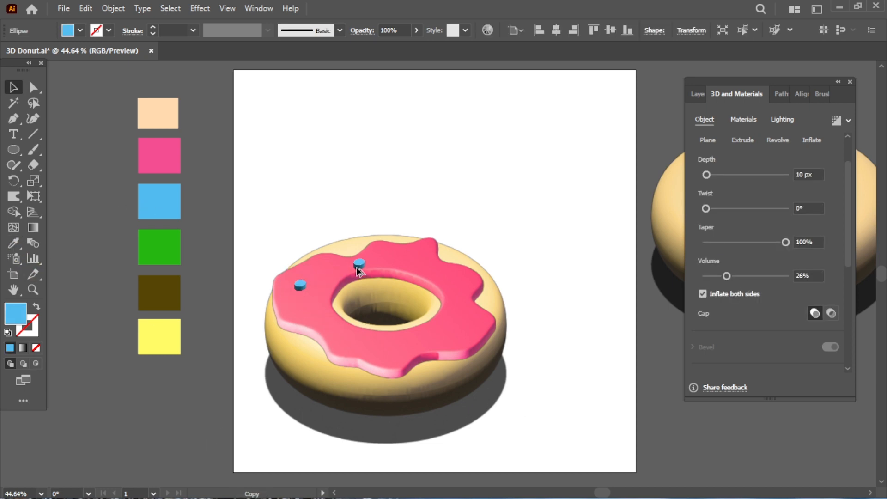
pyautogui.click(536, 354)
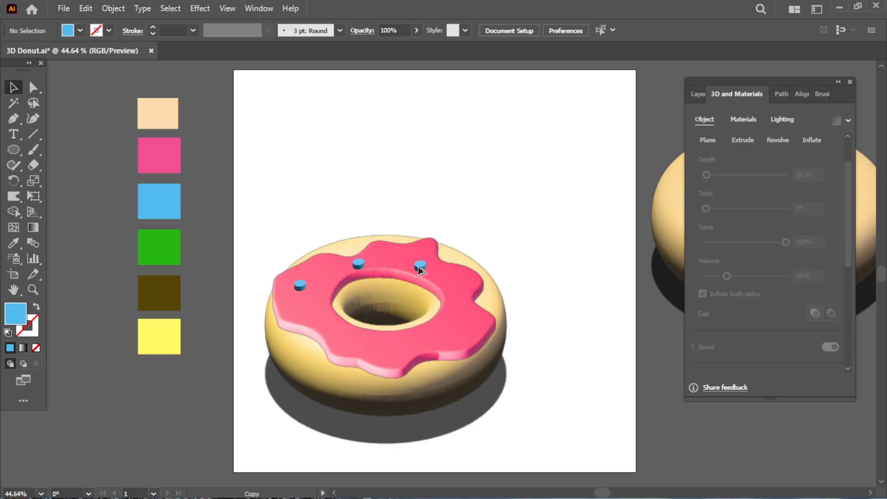
pyautogui.click(535, 376)
pyautogui.moveTo(425, 338); pyautogui.dragTo(426, 338)
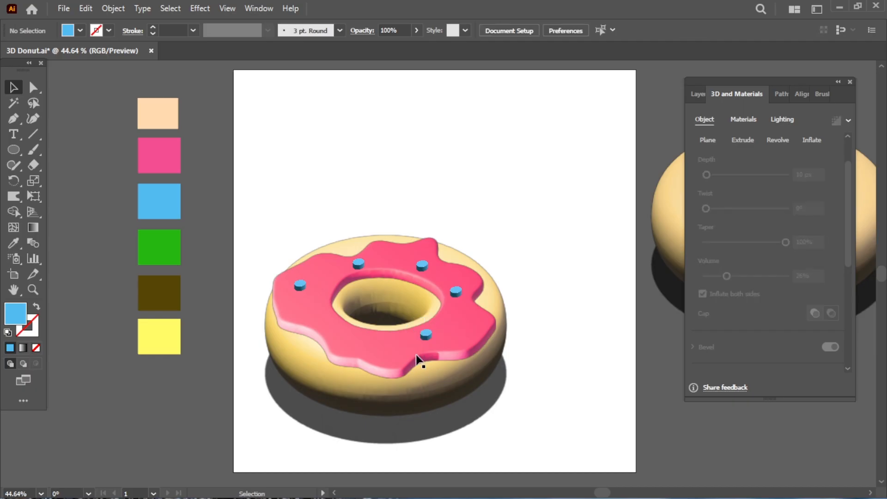
pyautogui.moveTo(373, 347); pyautogui.dragTo(320, 323)
pyautogui.click(564, 424)
pyautogui.click(635, 393)
pyautogui.click(822, 93)
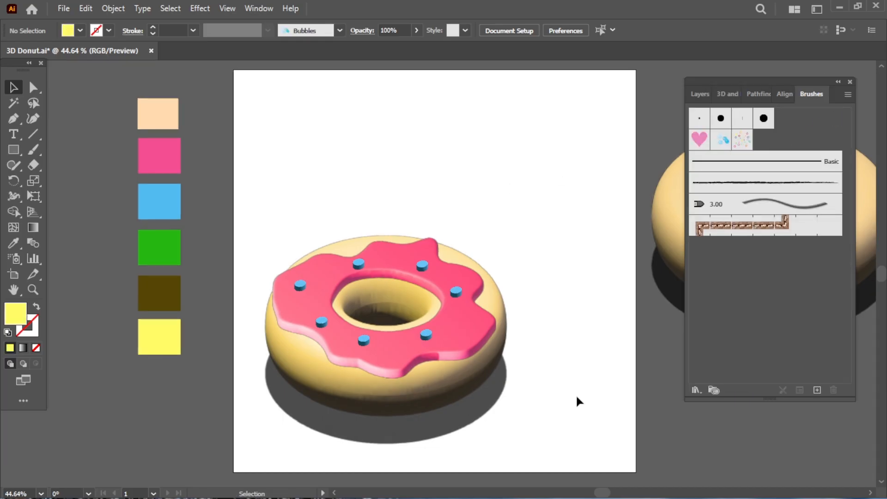
# Step: Pick the Dot Rings brush, paint a speckle stroke on the upper-left icing, then undo it
pyautogui.click(741, 139)
pyautogui.press('b')
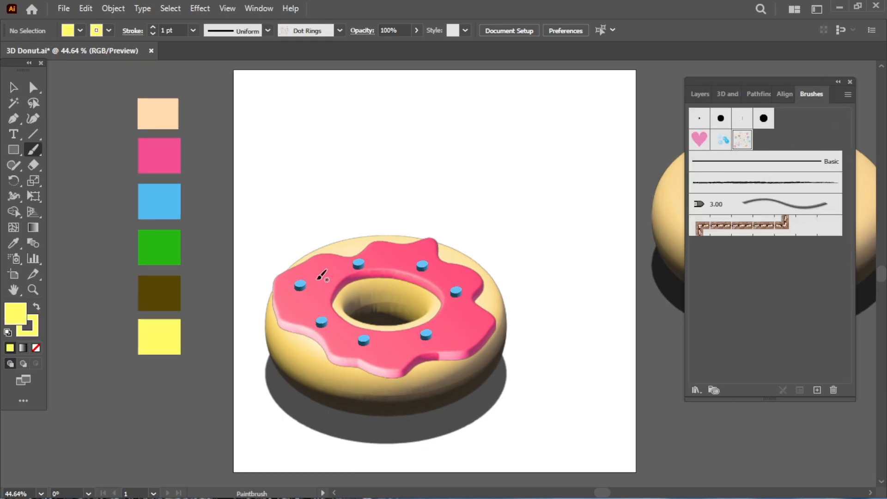
pyautogui.moveTo(300, 272)
pyautogui.mouseDown()
pyautogui.moveTo(335, 269)
pyautogui.moveTo(331, 275)
pyautogui.mouseUp()
pyautogui.hotkey('ctrl', 'z')
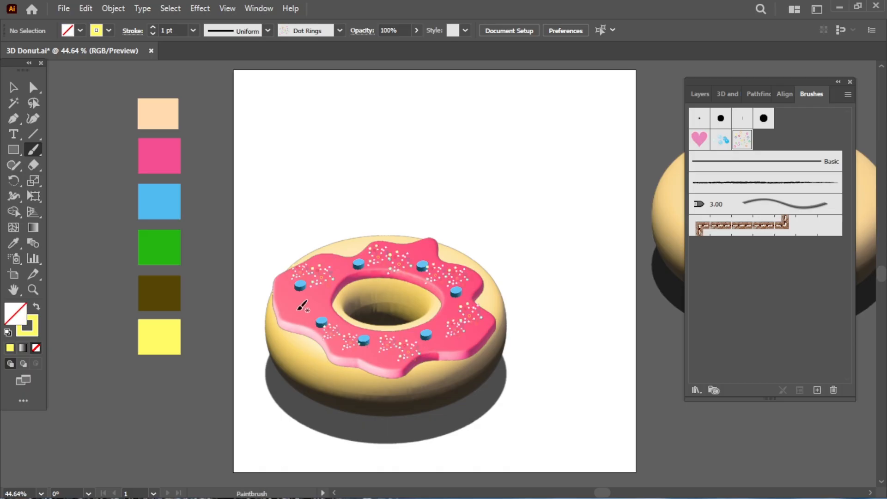
# Step: Nudge the top and right speckle strokes slightly left into place
pyautogui.press('v')
pyautogui.click(404, 262)
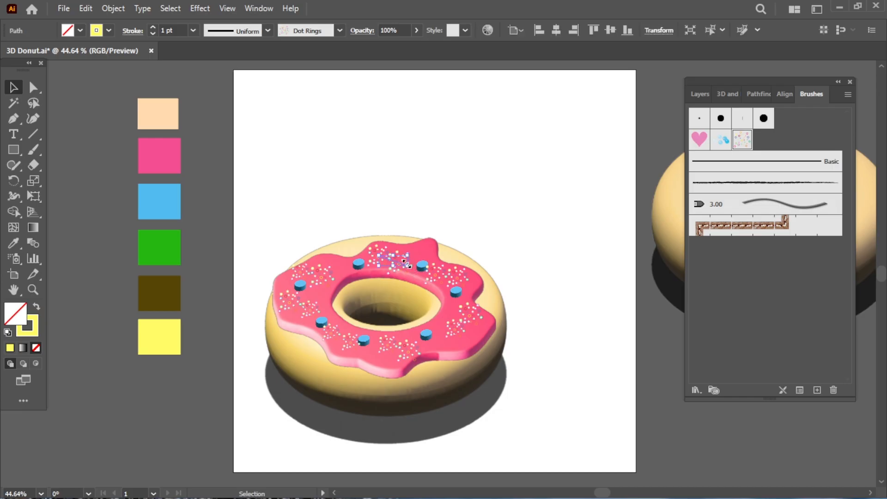
pyautogui.moveTo(401, 260); pyautogui.dragTo(398, 262)
pyautogui.moveTo(453, 277); pyautogui.dragTo(447, 277)
pyautogui.click(459, 281)
# Step: Select and check the remaining speckle strokes around the icing
pyautogui.click(449, 279)
pyautogui.click(510, 307)
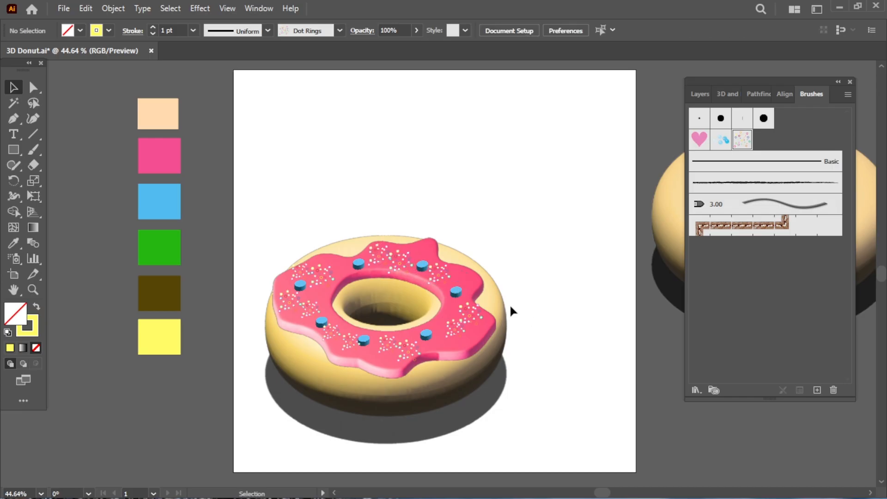
pyautogui.click(462, 320)
pyautogui.click(554, 387)
pyautogui.click(344, 342)
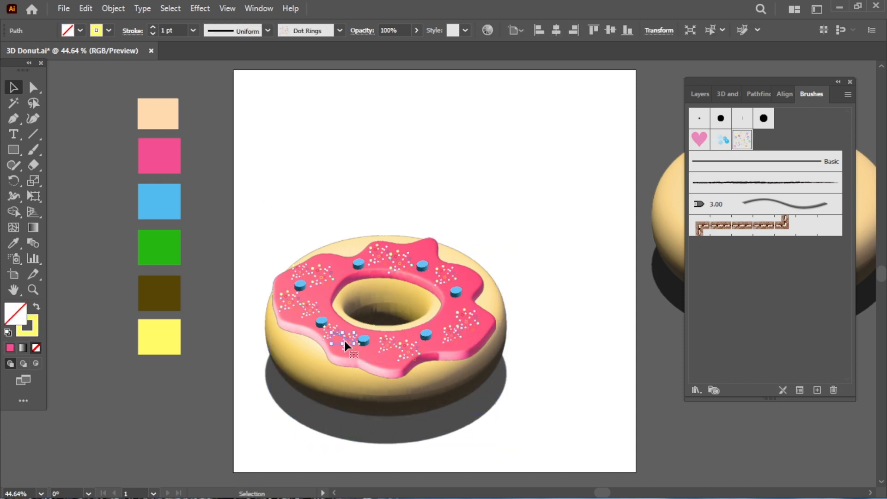
pyautogui.click(248, 408)
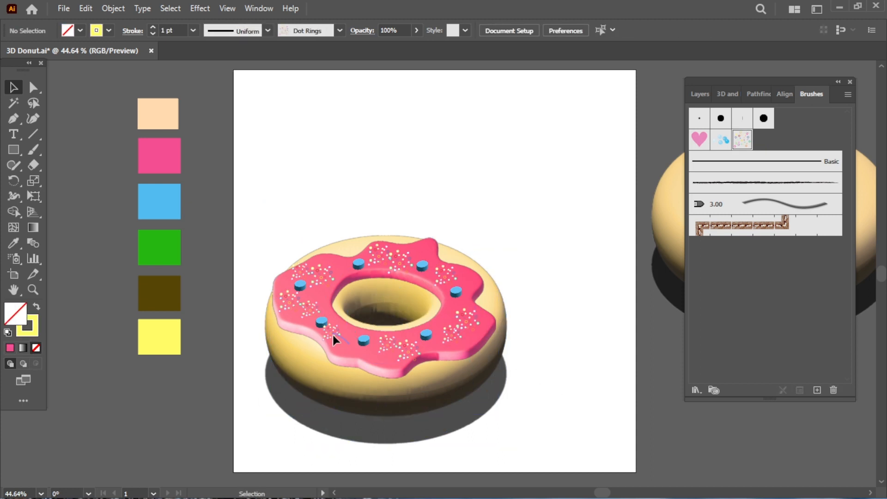
pyautogui.click(318, 276)
pyautogui.click(320, 276)
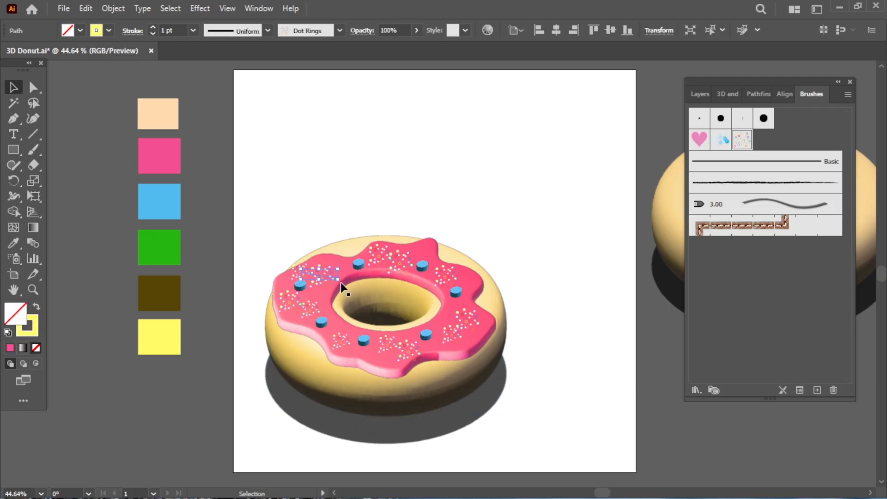
pyautogui.click(522, 346)
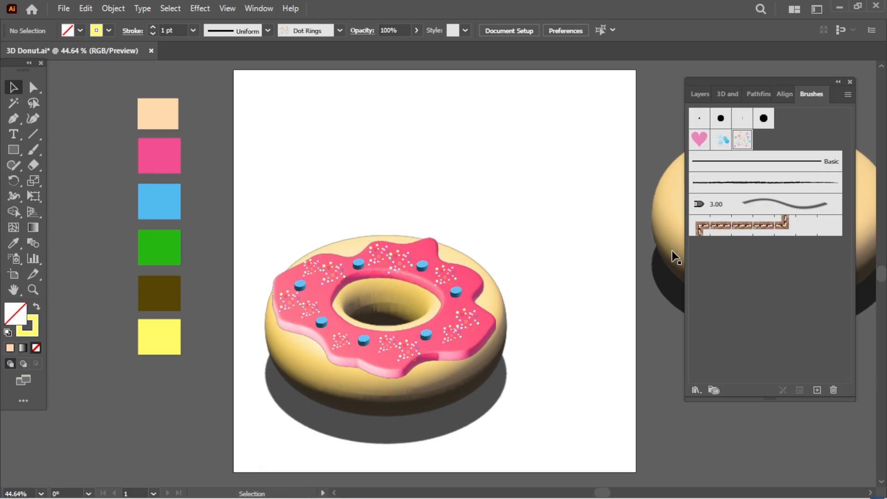
# Step: Move the plain donut onto the artboard's upper right and turn off its 3D cast shadow
pyautogui.moveTo(671, 250); pyautogui.dragTo(428, 226)
pyautogui.click(428, 226)
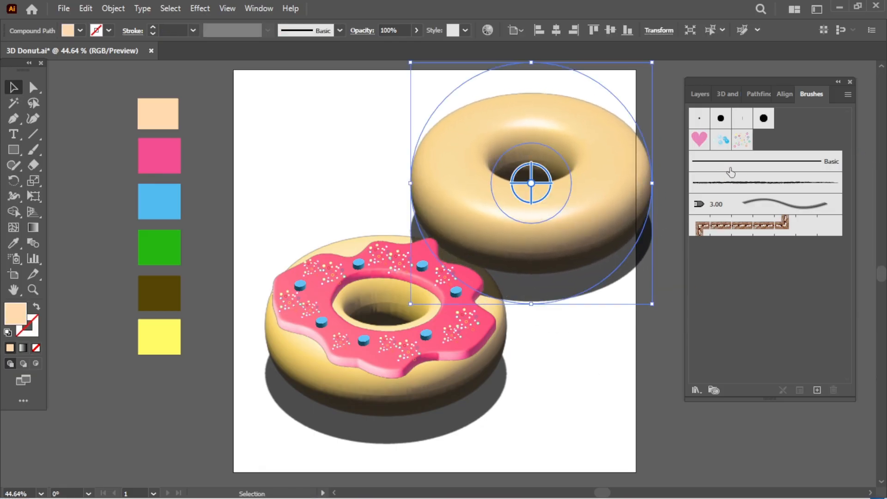
pyautogui.click(724, 98)
pyautogui.click(782, 120)
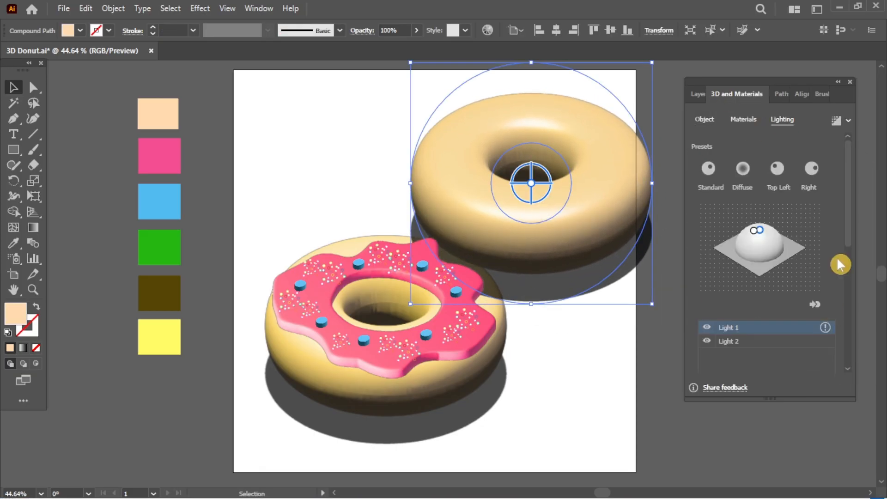
pyautogui.scroll(-5, 836, 256)
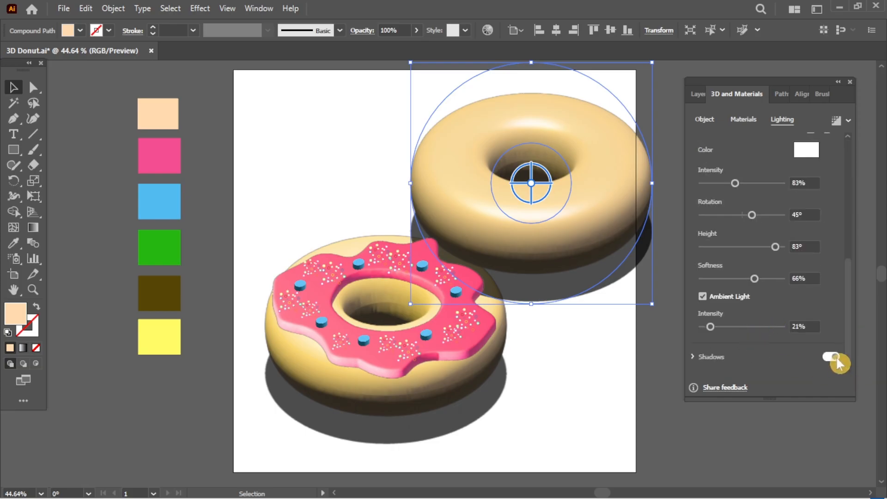
pyautogui.click(830, 357)
# Step: Nudge the donut down and left and fill it with the green swatch
pyautogui.click(593, 333)
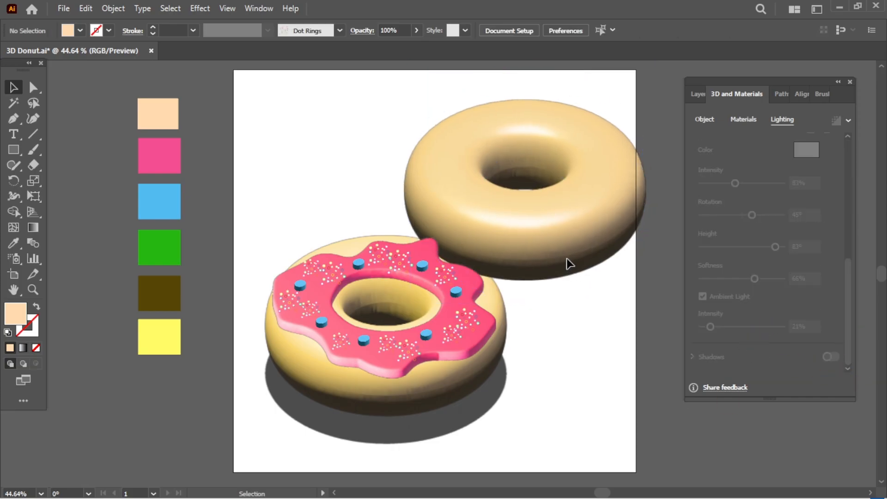
pyautogui.moveTo(576, 257); pyautogui.dragTo(561, 277)
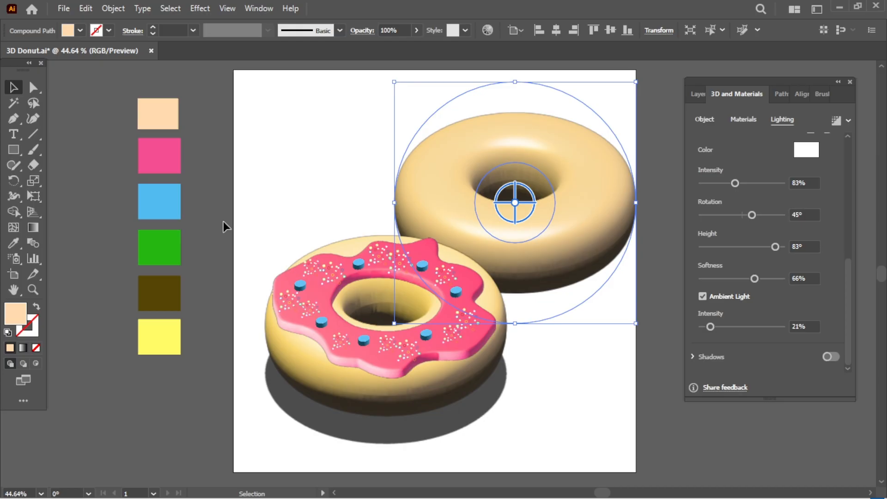
pyautogui.click(21, 247)
pyautogui.click(154, 261)
# Step: Light the donut at 200% intensity and 100% softness, with 30° rotation and 66° height
pyautogui.moveTo(752, 215); pyautogui.dragTo(749, 215)
pyautogui.moveTo(735, 183); pyautogui.dragTo(785, 184)
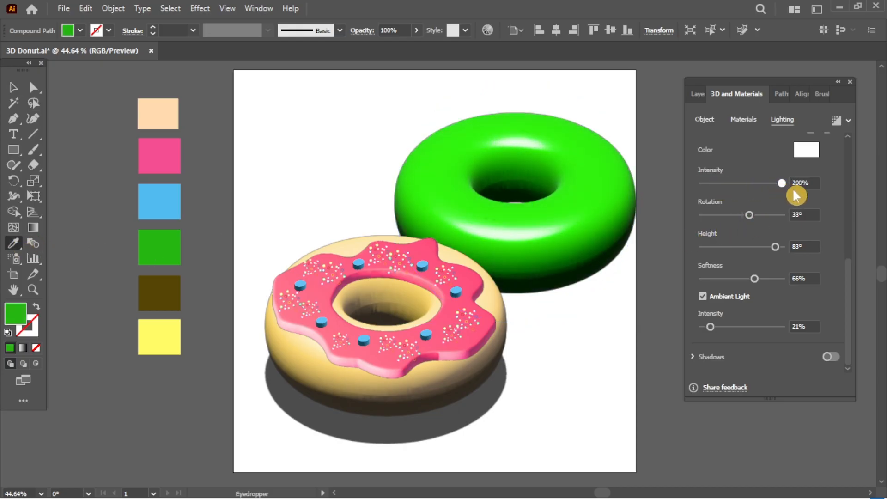
pyautogui.moveTo(754, 278); pyautogui.dragTo(785, 278)
pyautogui.moveTo(775, 246); pyautogui.dragTo(762, 251)
pyautogui.moveTo(749, 215); pyautogui.dragTo(755, 230)
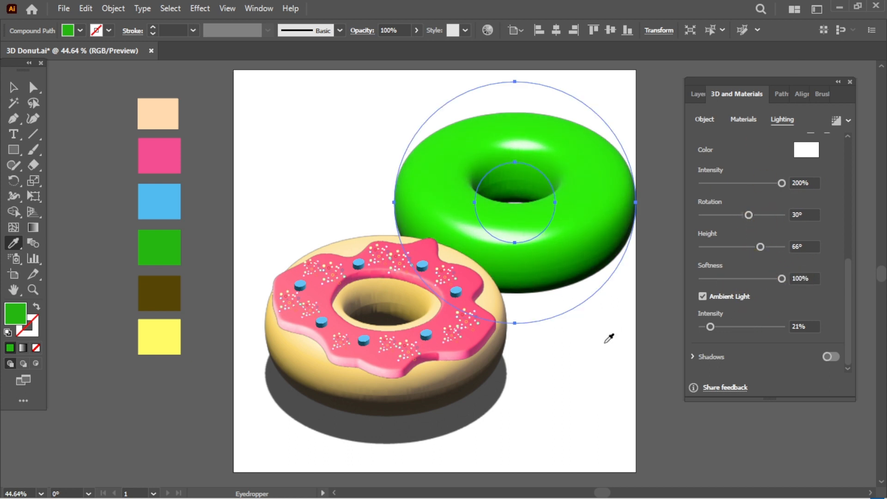
pyautogui.press('v')
pyautogui.click(587, 379)
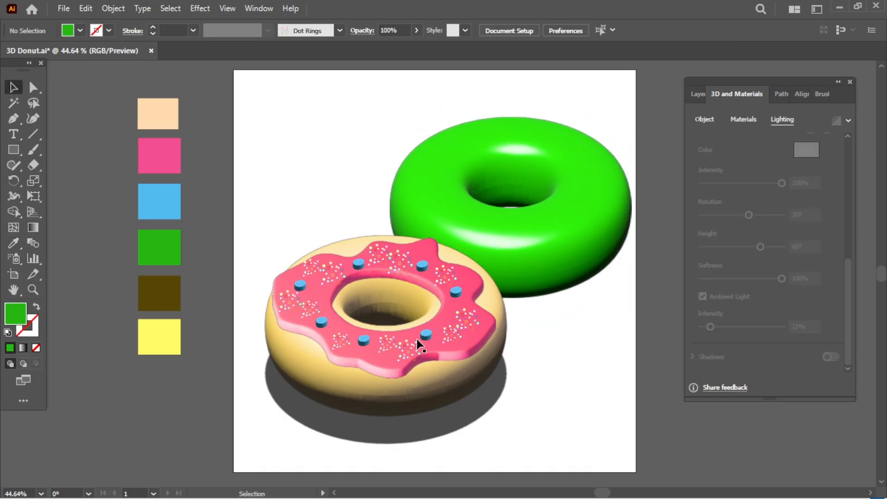
# Step: Draw a small rounded rectangle on the donut's upper left and fill it yellow
pyautogui.moveTo(13, 149); pyautogui.dragTo(54, 162)
pyautogui.moveTo(431, 194); pyautogui.dragTo(431, 194)
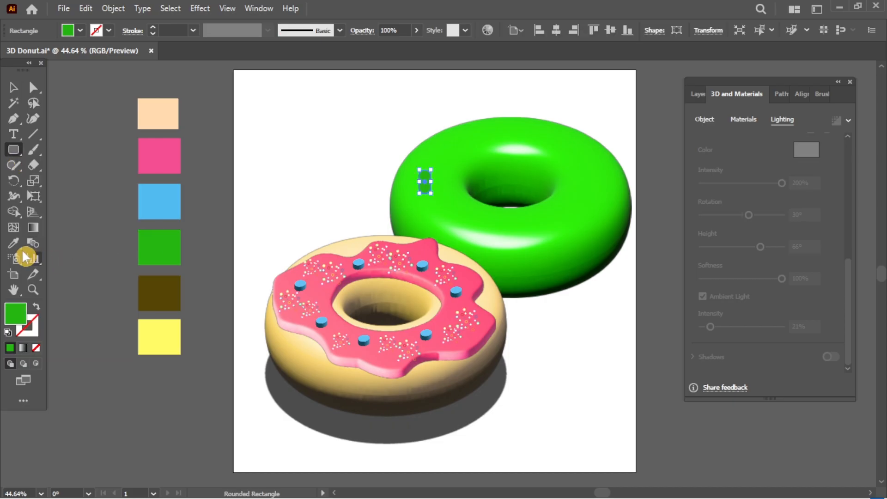
pyautogui.click(13, 243)
pyautogui.click(157, 336)
pyautogui.press('v')
pyautogui.click(529, 372)
pyautogui.click(423, 187)
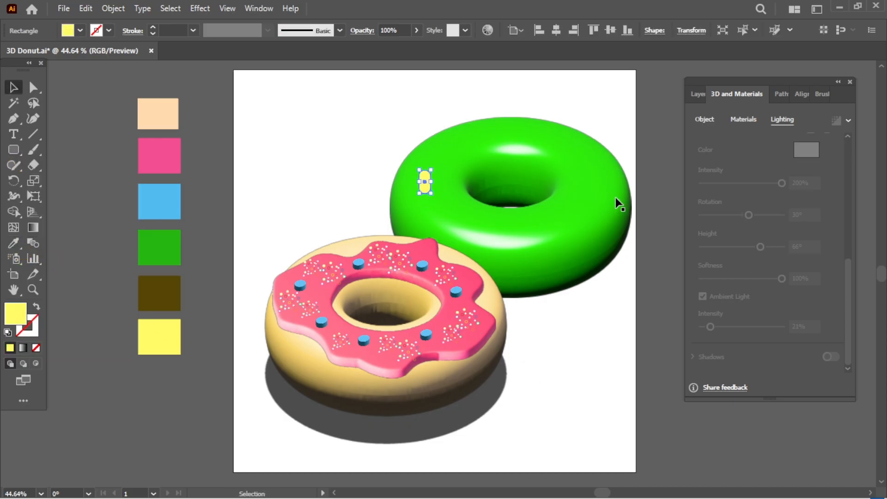
# Step: Apply 3D Inflate to the rectangle with Depth 0 and Isometric Top rotation
pyautogui.click(704, 121)
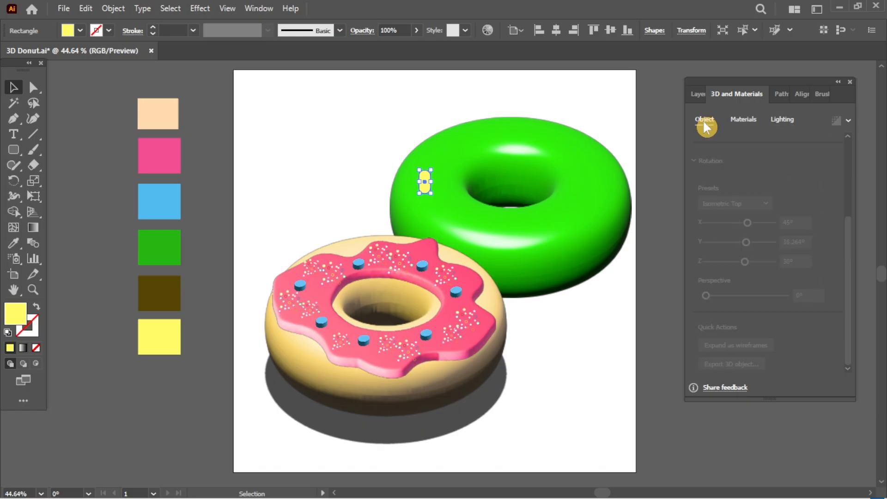
pyautogui.click(740, 120)
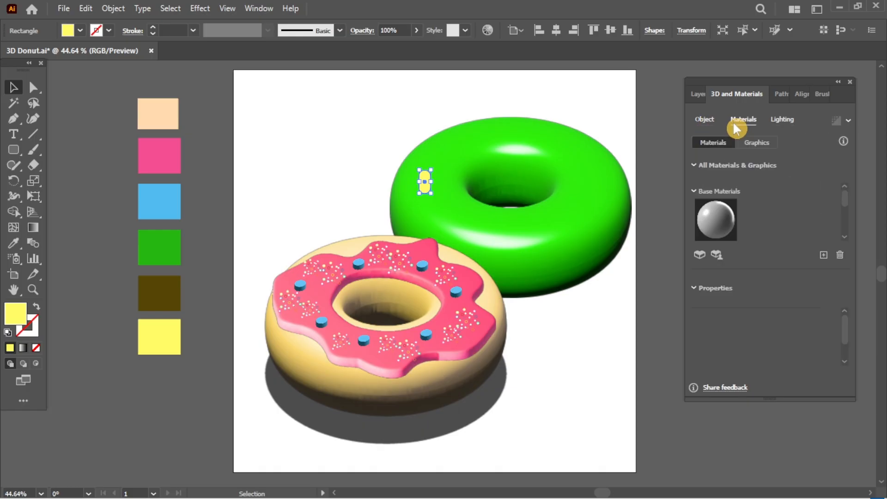
pyautogui.click(704, 120)
pyautogui.click(814, 179)
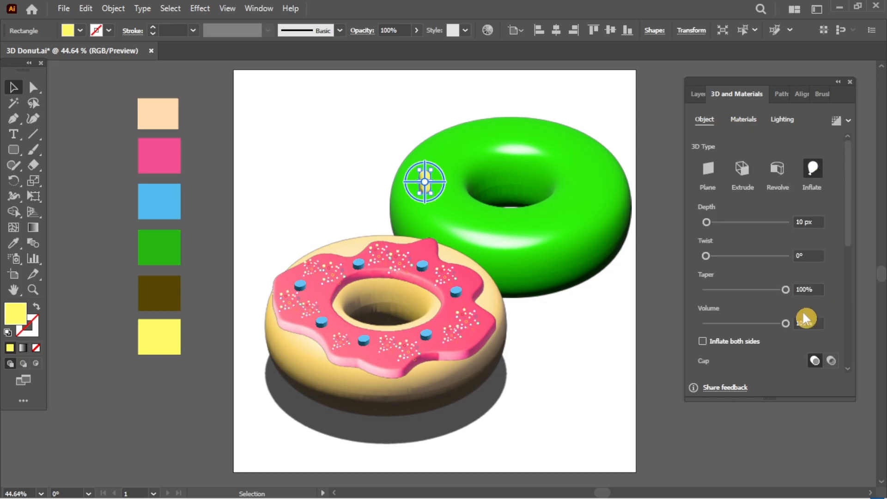
pyautogui.moveTo(806, 323); pyautogui.dragTo(741, 333)
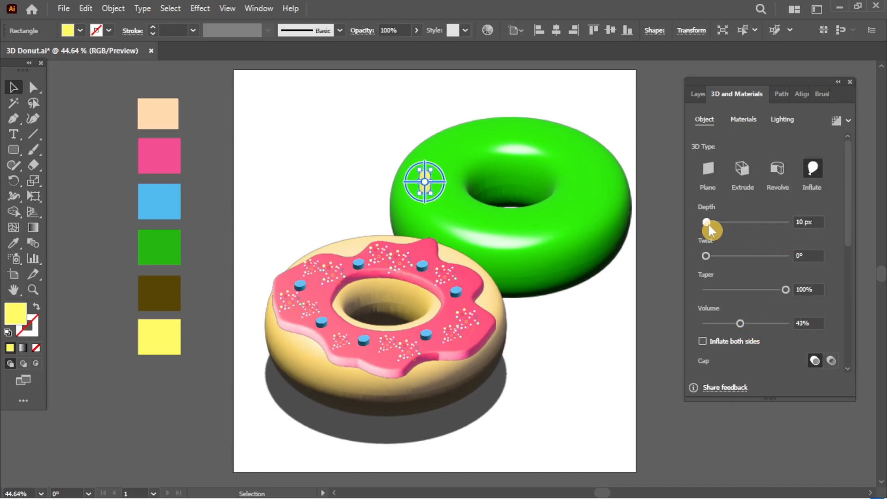
pyautogui.moveTo(707, 222); pyautogui.dragTo(702, 223)
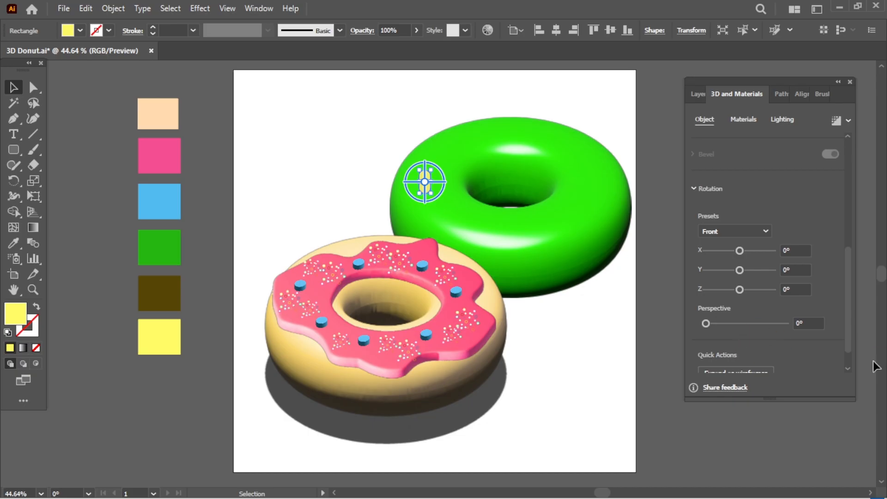
pyautogui.click(734, 231)
pyautogui.click(739, 465)
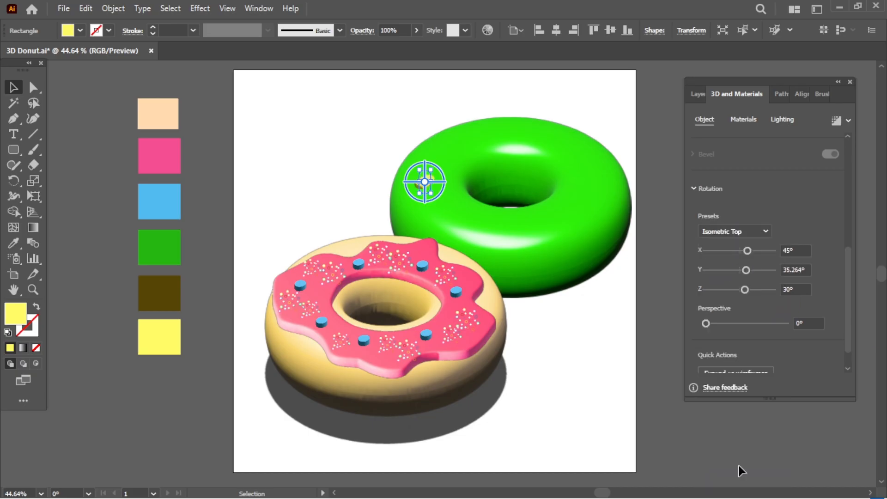
# Step: Set Metallic to 0.29 and light it at 197% intensity, 25° rotation, 19° height, 131% ambient
pyautogui.click(743, 119)
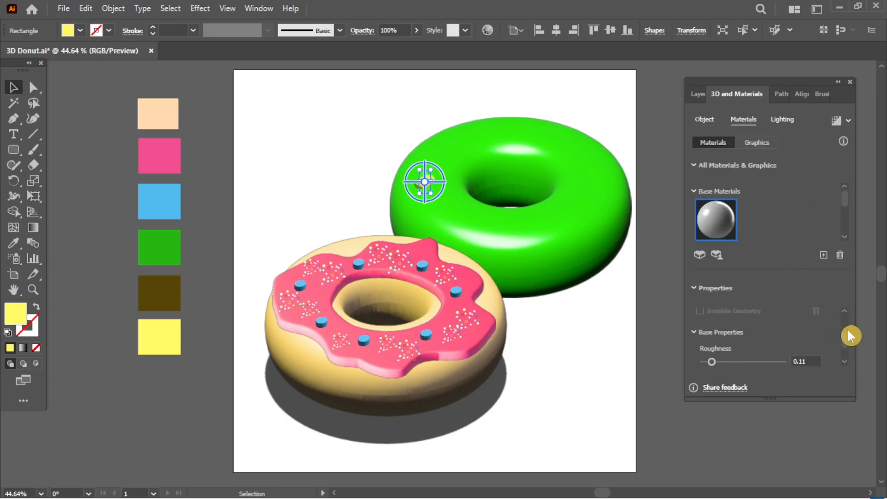
pyautogui.moveTo(845, 338); pyautogui.dragTo(846, 353)
pyautogui.moveTo(705, 355); pyautogui.dragTo(744, 358)
pyautogui.click(782, 120)
pyautogui.scroll(-5, 795, 297)
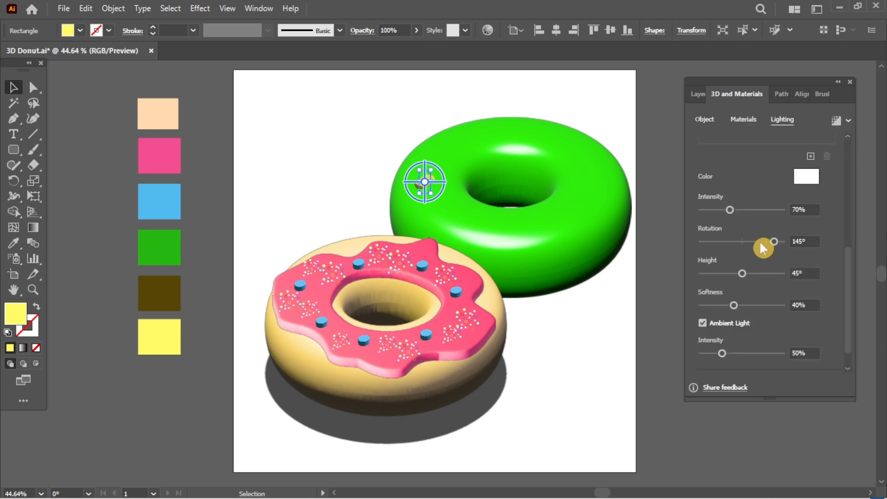
pyautogui.moveTo(731, 210); pyautogui.dragTo(758, 214)
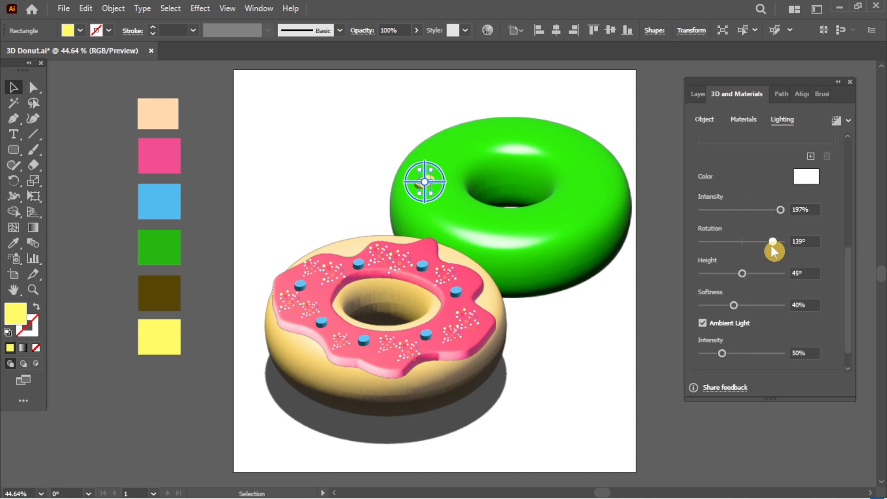
pyautogui.moveTo(773, 247); pyautogui.dragTo(745, 245)
pyautogui.moveTo(763, 276); pyautogui.dragTo(718, 273)
pyautogui.moveTo(723, 361); pyautogui.dragTo(755, 361)
pyautogui.click(606, 340)
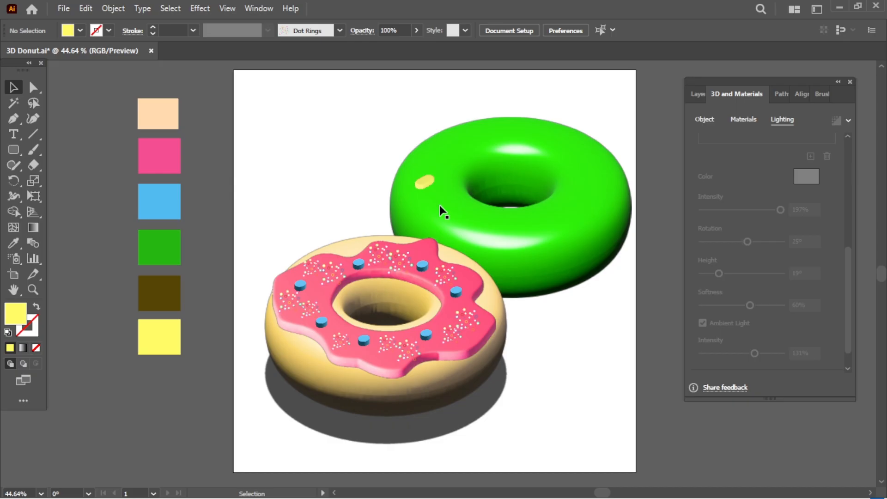
# Step: Make the sprinkle a more saturated yellow in the Color Picker
pyautogui.click(417, 185)
pyautogui.doubleClick(15, 313)
pyautogui.moveTo(521, 268); pyautogui.dragTo(573, 268)
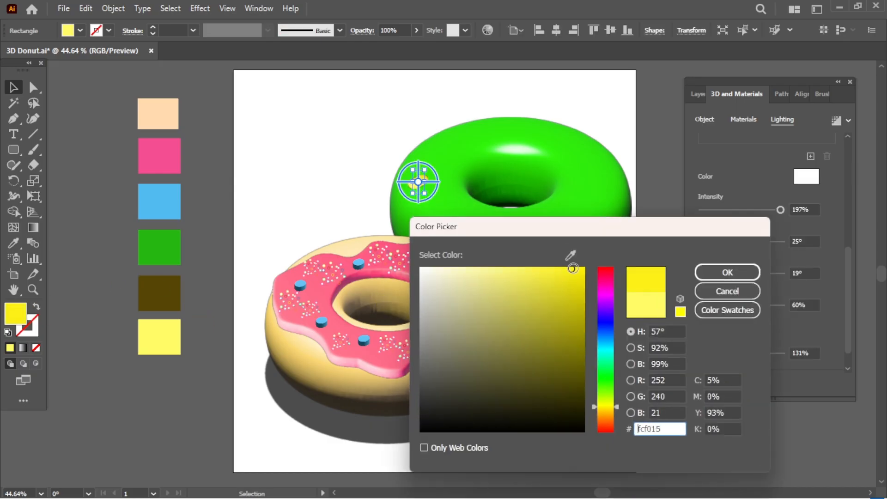
pyautogui.click(728, 272)
pyautogui.click(590, 341)
# Step: Recolour the sprinkle pink from the pink swatch
pyautogui.click(438, 207)
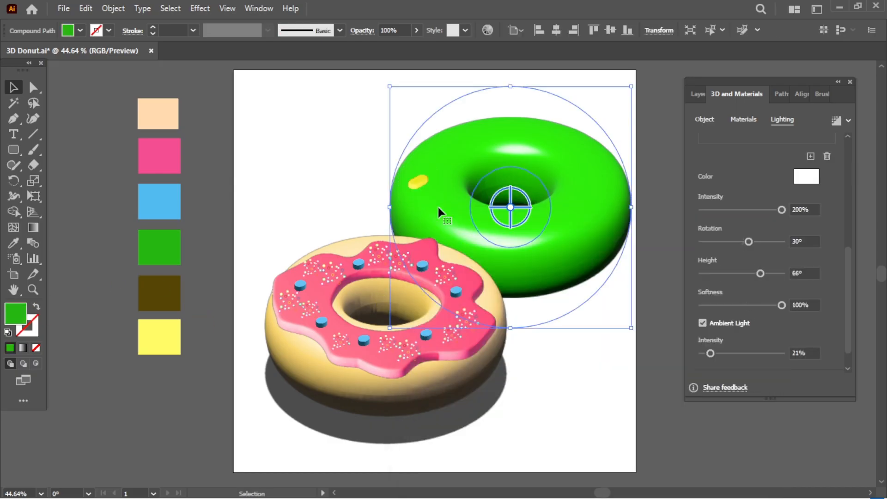
pyautogui.click(419, 183)
pyautogui.click(15, 243)
pyautogui.click(157, 170)
pyautogui.press('v')
pyautogui.click(522, 407)
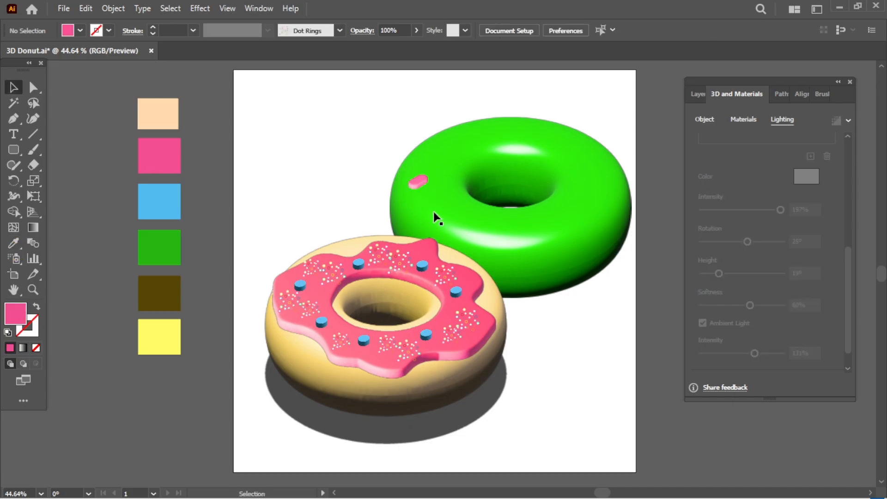
pyautogui.click(420, 181)
pyautogui.click(443, 205)
pyautogui.click(575, 338)
# Step: Alt-drag copies of the pink sprinkle so five sit around the green donut
pyautogui.moveTo(414, 188); pyautogui.dragTo(492, 234)
pyautogui.click(481, 102)
pyautogui.click(571, 319)
pyautogui.click(568, 325)
pyautogui.click(585, 399)
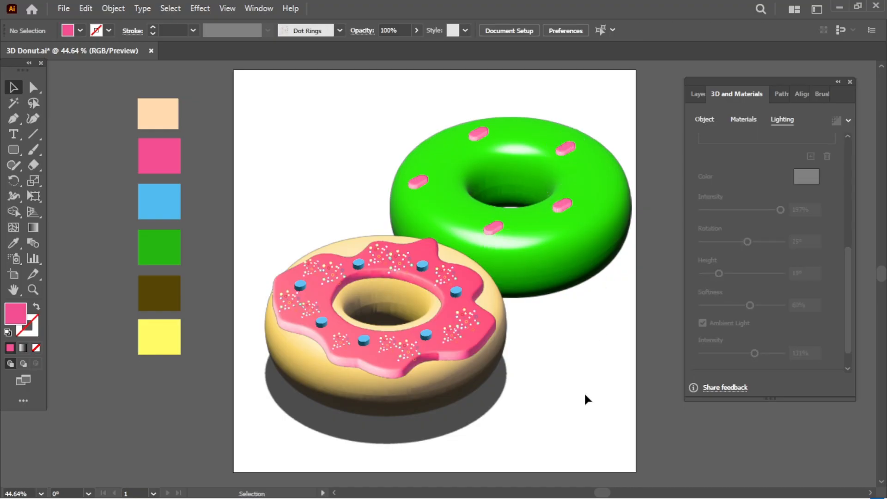
# Step: Paint four Hearts-brush strokes across the donut's top, right side, left side and upper left
pyautogui.click(823, 96)
pyautogui.press('b')
pyautogui.click(700, 140)
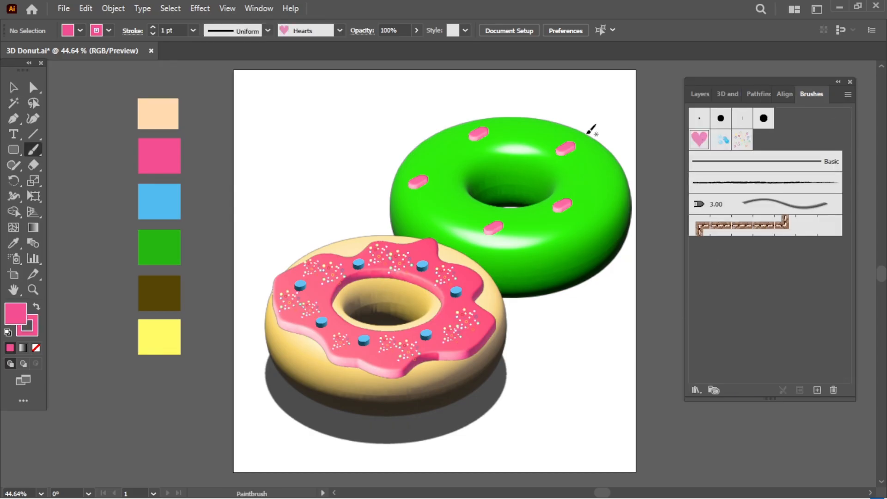
pyautogui.moveTo(516, 133); pyautogui.dragTo(552, 146)
pyautogui.moveTo(581, 177); pyautogui.dragTo(628, 200)
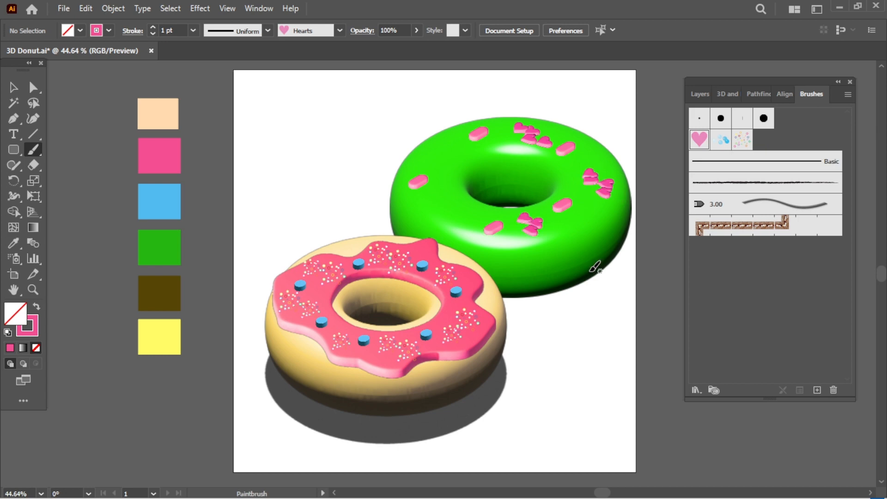
pyautogui.moveTo(430, 213); pyautogui.dragTo(466, 201)
pyautogui.moveTo(431, 146); pyautogui.dragTo(458, 183)
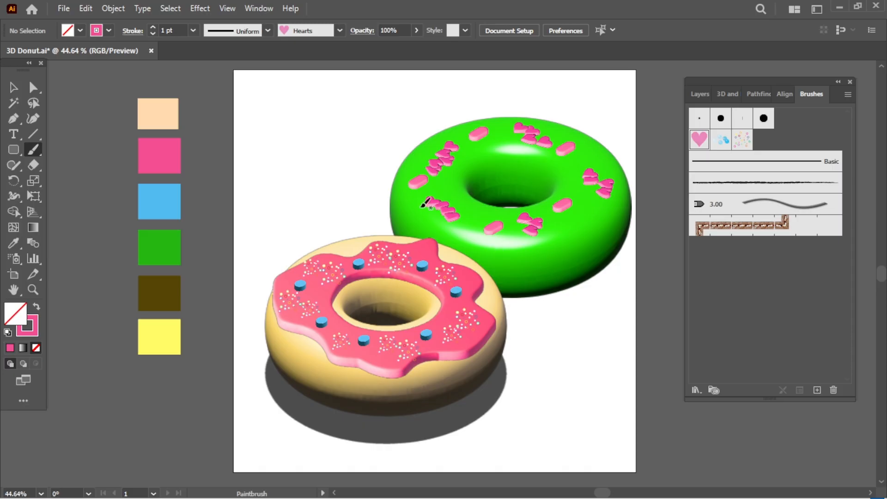
# Step: Try recolouring the left heart stroke blue and other colours, then undo the changes
pyautogui.press('v')
pyautogui.click(440, 221)
pyautogui.click(13, 248)
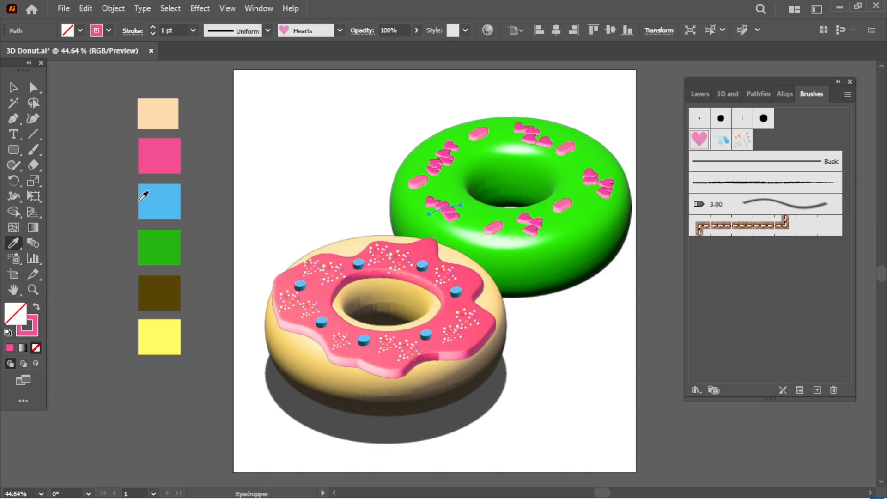
pyautogui.click(143, 200)
pyautogui.press('ctrl')
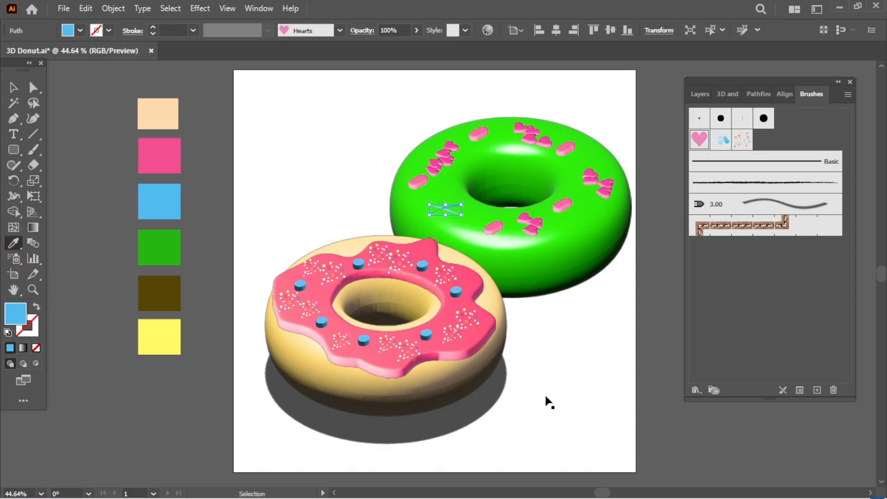
pyautogui.hotkey('ctrl', 'z')
pyautogui.click(526, 327)
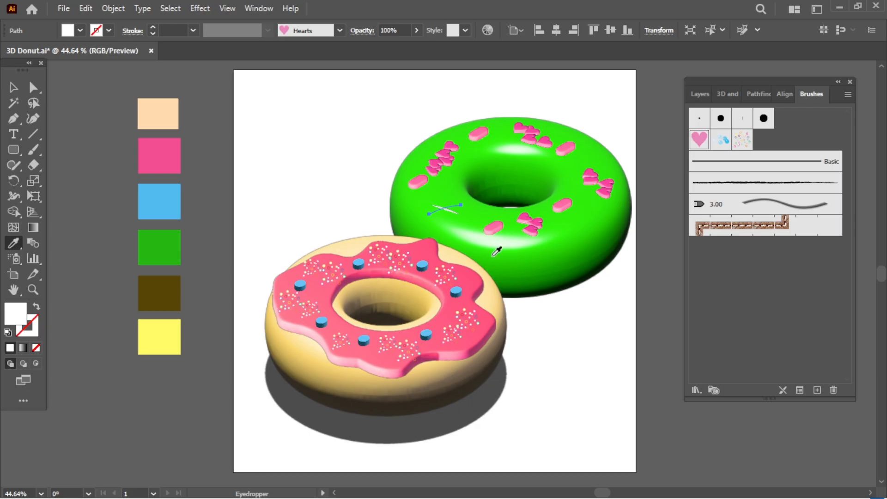
pyautogui.click(492, 228)
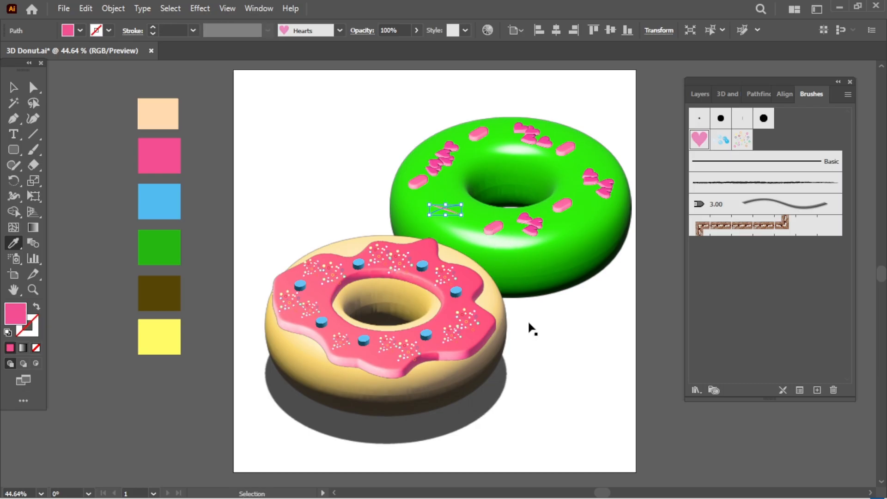
pyautogui.hotkey('ctrl', 'z')
pyautogui.hotkey('ctrl', 'z')
pyautogui.press('v')
# Step: Turn the first pill sprinkle blue, then adjust it to purple in the Color Picker
pyautogui.click(493, 228)
pyautogui.click(14, 245)
pyautogui.click(169, 205)
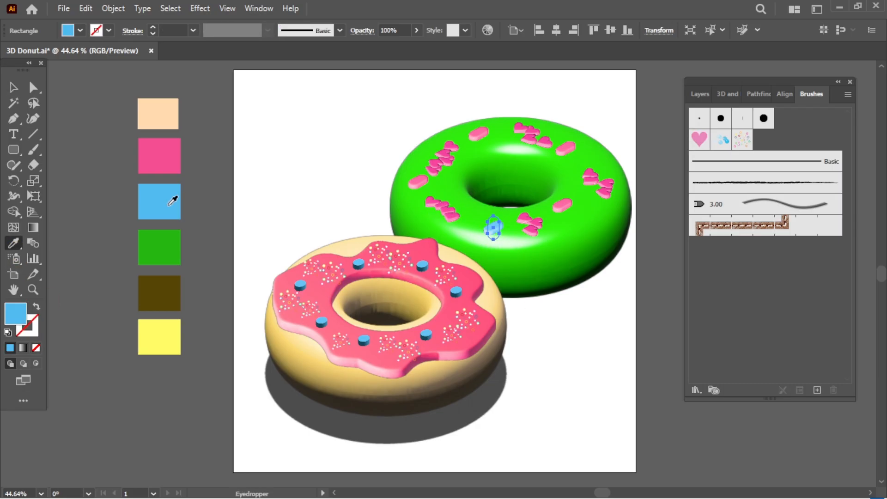
pyautogui.keyDown('ctrl'); pyautogui.click(549, 459); pyautogui.keyUp('ctrl')
pyautogui.click(490, 232)
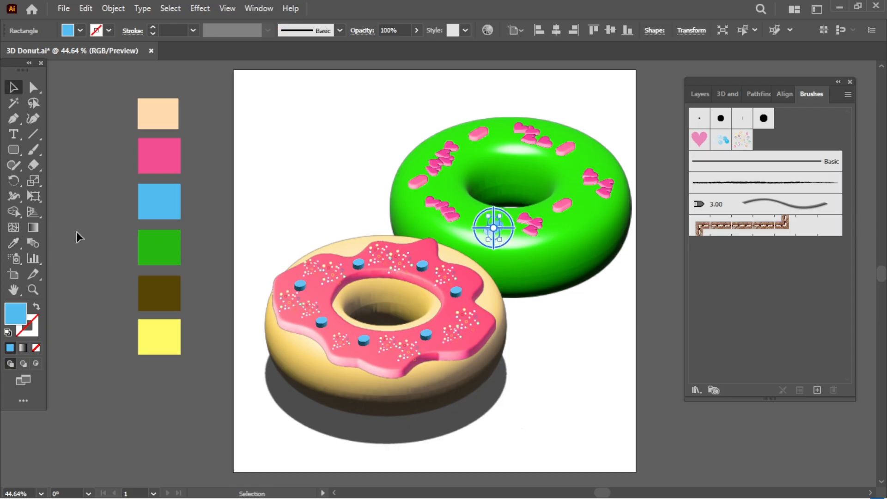
pyautogui.moveTo(297, 355)
pyautogui.mouseDown()
pyautogui.moveTo(298, 319)
pyautogui.moveTo(244, 404)
pyautogui.moveTo(234, 356)
pyautogui.mouseUp()
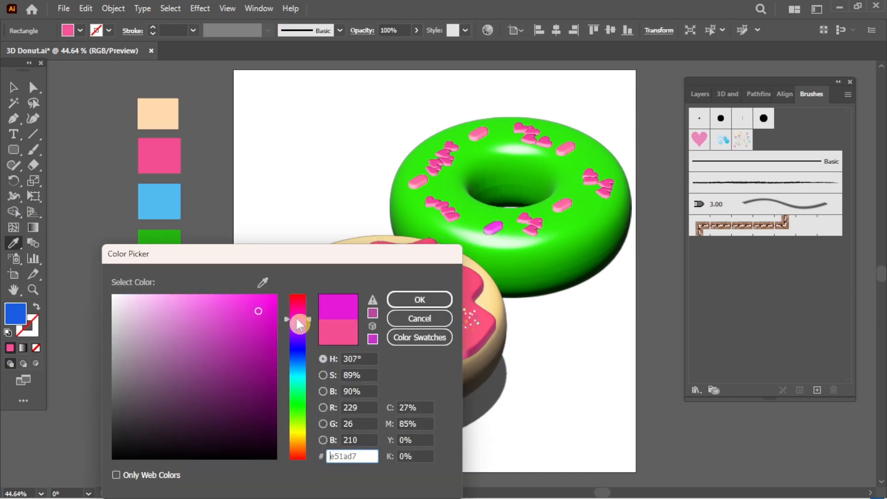
pyautogui.click(255, 313)
pyautogui.click(431, 298)
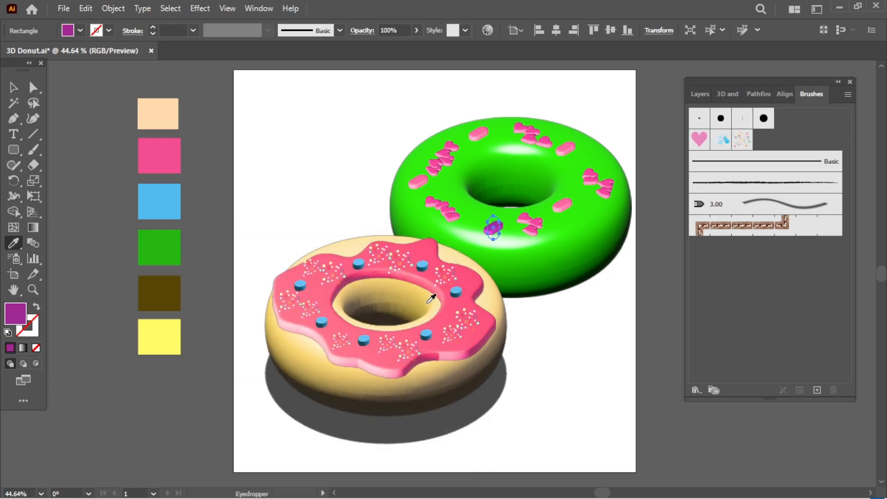
# Step: Eyedrop the purple onto the right and top pill sprinkles
pyautogui.press('v')
pyautogui.click(562, 205)
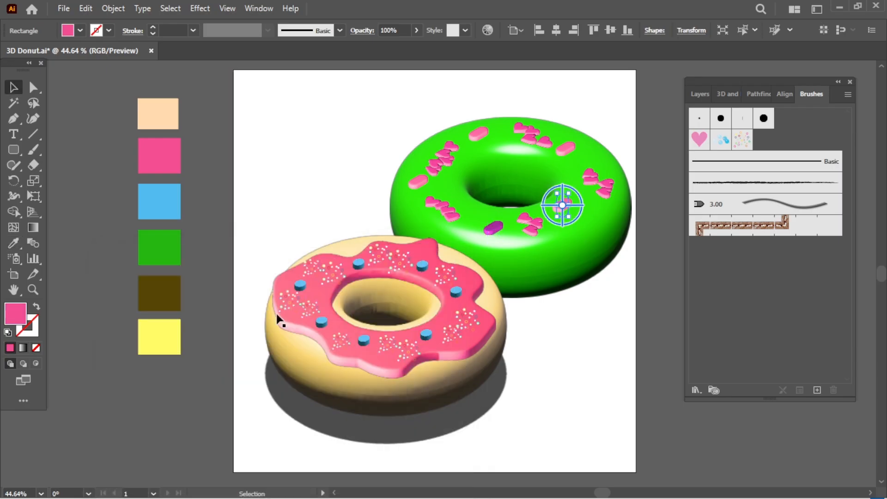
pyautogui.click(14, 243)
pyautogui.click(493, 227)
pyautogui.press('v')
pyautogui.hotkey('ctrl', 'shift', 'a')
pyautogui.click(564, 148)
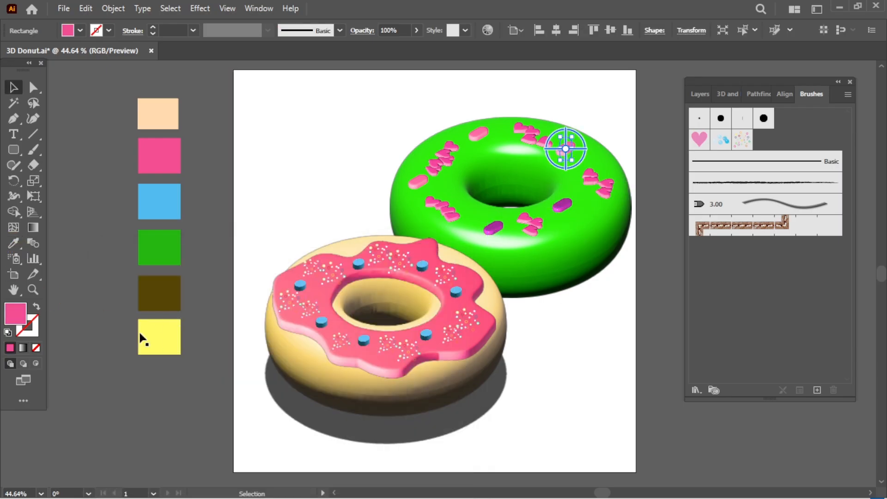
pyautogui.press('i')
pyautogui.click(567, 199)
pyautogui.press('v')
pyautogui.click(578, 361)
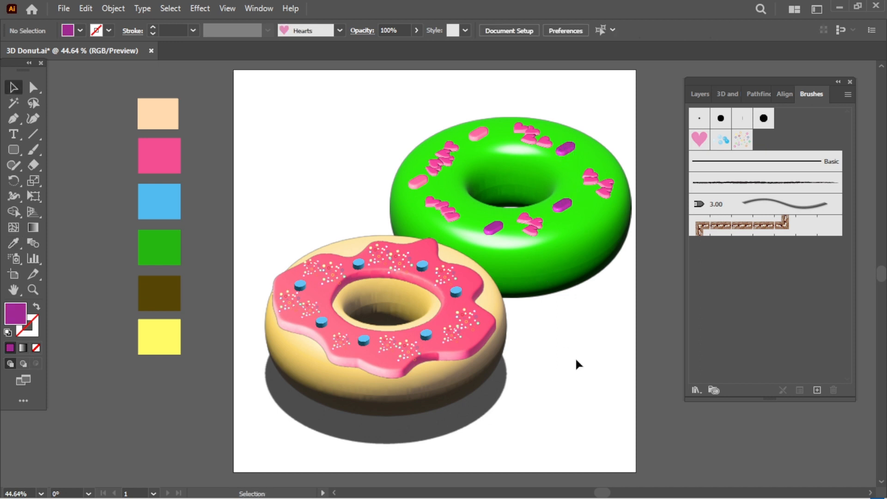
# Step: Eyedrop the purple onto the top-left and left pill sprinkles
pyautogui.click(478, 135)
pyautogui.click(23, 241)
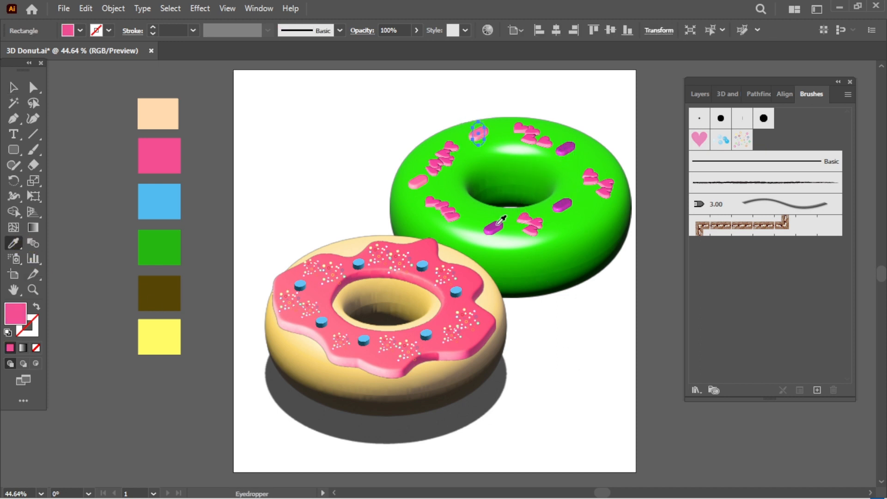
pyautogui.click(501, 221)
pyautogui.press('v')
pyautogui.click(544, 342)
pyautogui.click(418, 183)
pyautogui.click(14, 243)
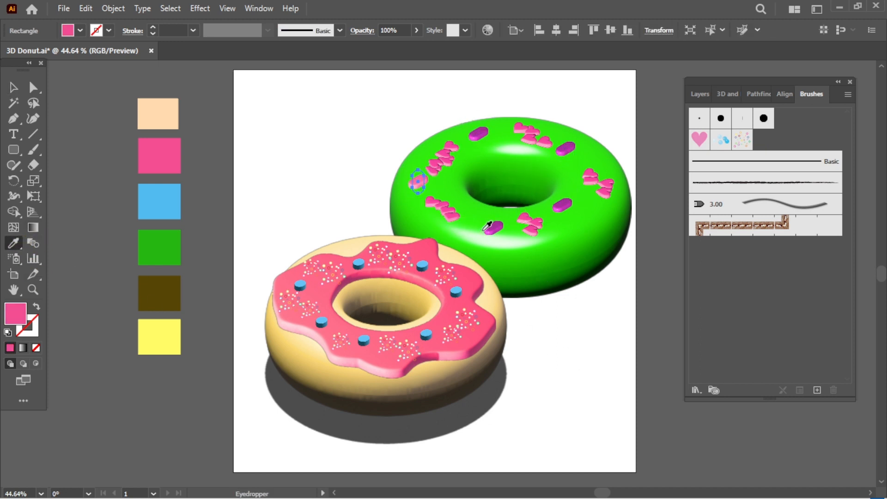
pyautogui.click(485, 229)
pyautogui.press('v')
pyautogui.click(563, 361)
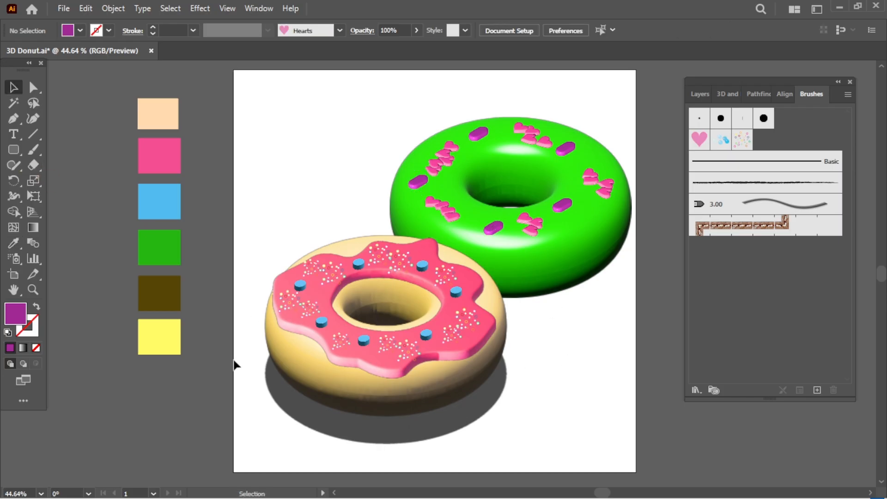
# Step: At 66.67% zoom, draw a small circle on the green donut's lower front
pyautogui.click(41, 493)
pyautogui.click(69, 334)
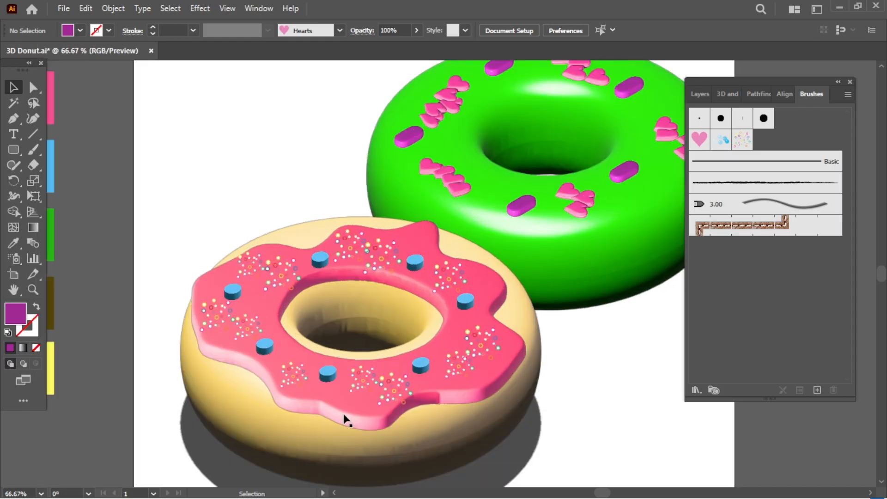
pyautogui.press('h')
pyautogui.moveTo(630, 392); pyautogui.dragTo(541, 435)
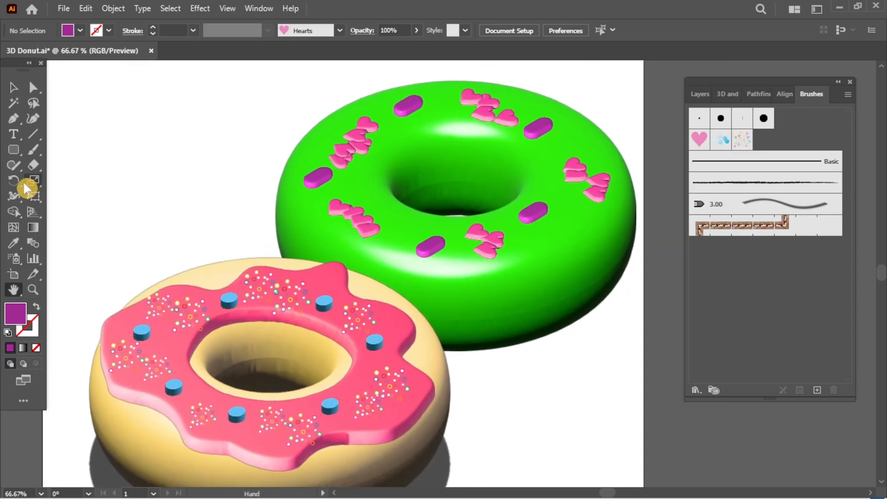
pyautogui.moveTo(14, 149); pyautogui.dragTo(65, 178)
pyautogui.moveTo(488, 272)
pyautogui.mouseDown()
pyautogui.moveTo(532, 310)
pyautogui.moveTo(511, 290)
pyautogui.mouseUp()
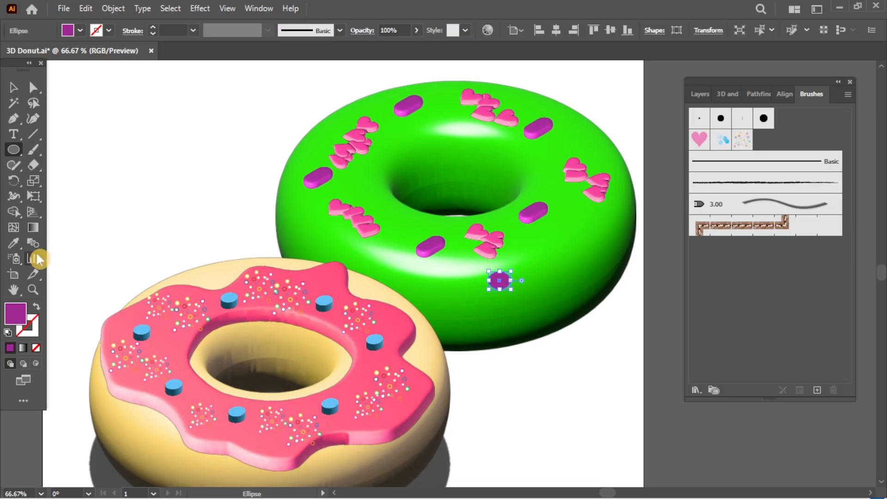
# Step: Fill the circle with the dark brown swatch
pyautogui.click(16, 244)
pyautogui.press('h')
pyautogui.moveTo(110, 262); pyautogui.dragTo(234, 241)
pyautogui.click(15, 245)
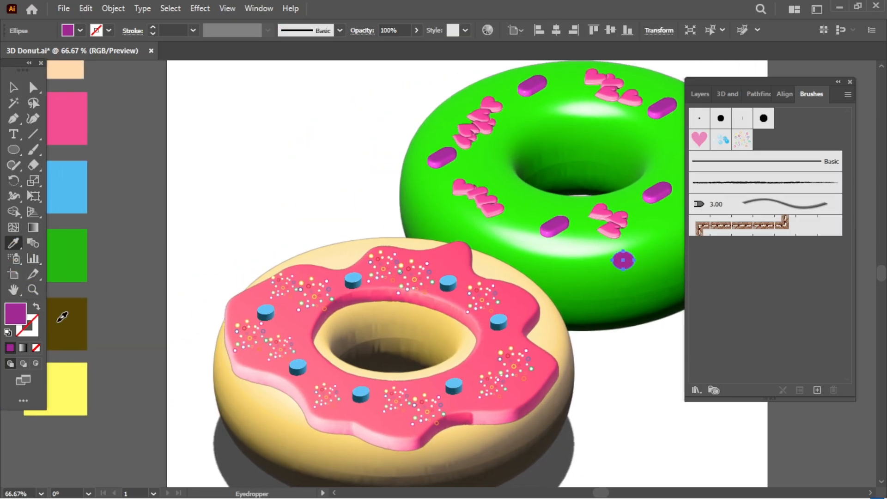
pyautogui.press('v')
pyautogui.click(645, 448)
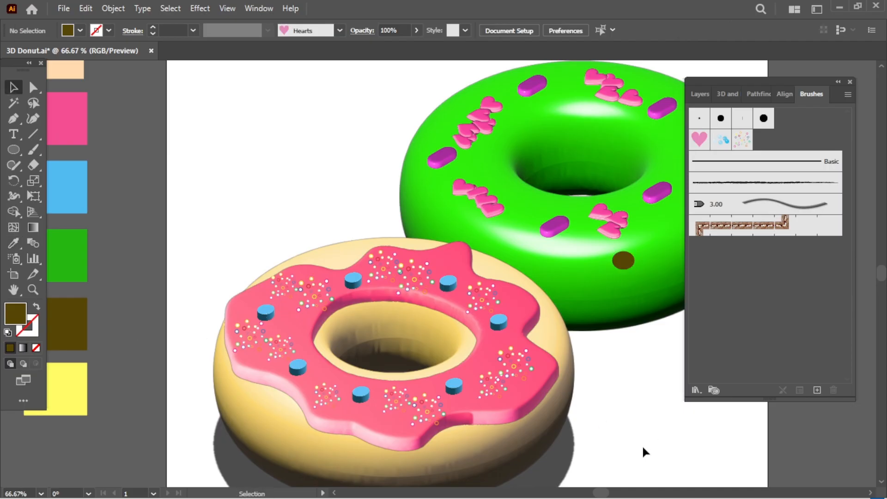
# Step: Draw a small pale yellow highlight ellipse on the brown dot
pyautogui.click(626, 263)
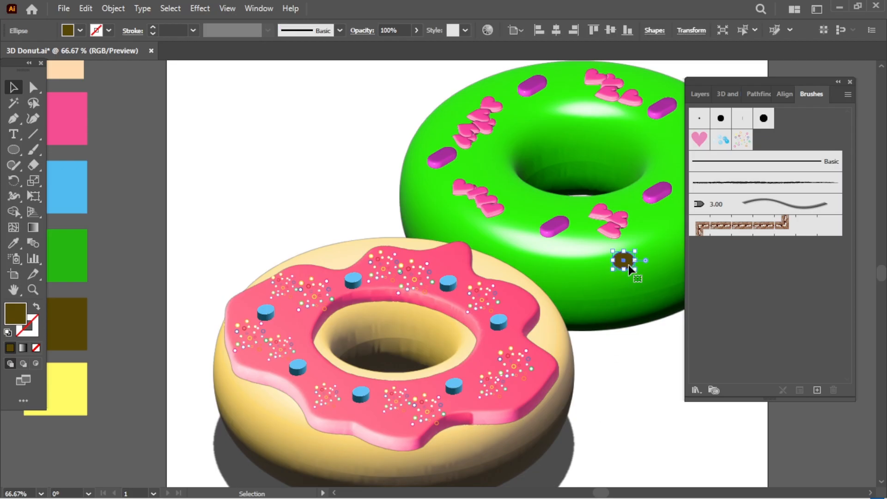
pyautogui.click(649, 367)
pyautogui.press('h')
pyautogui.moveTo(642, 355); pyautogui.dragTo(519, 380)
pyautogui.moveTo(14, 149); pyautogui.dragTo(65, 180)
pyautogui.moveTo(504, 282); pyautogui.dragTo(507, 282)
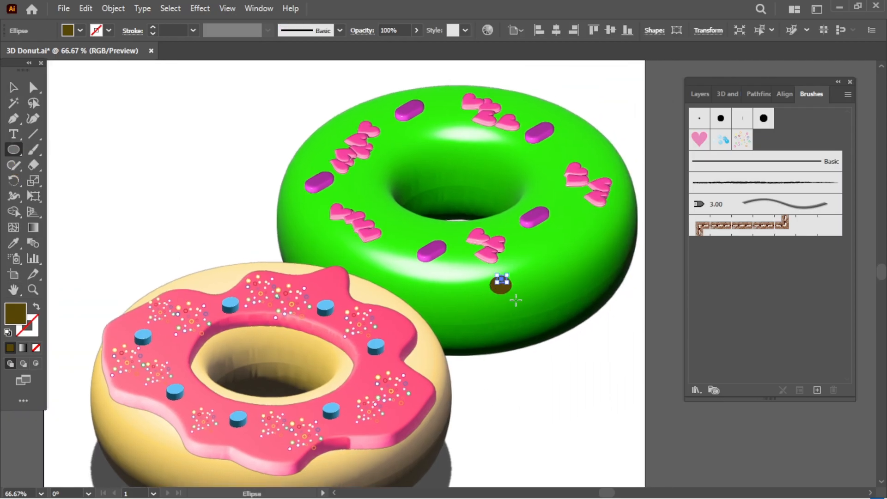
pyautogui.doubleClick(33, 300)
pyautogui.click(120, 297)
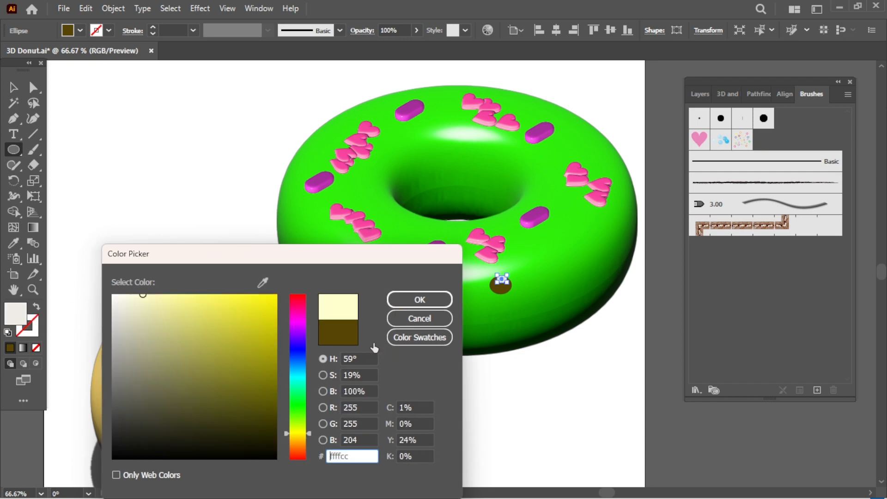
pyautogui.click(415, 301)
pyautogui.click(506, 388)
# Step: Draw a small ellipse below the brown dot and give it a sprinkle's purple colour
pyautogui.click(482, 280)
pyautogui.press('v')
pyautogui.click(541, 429)
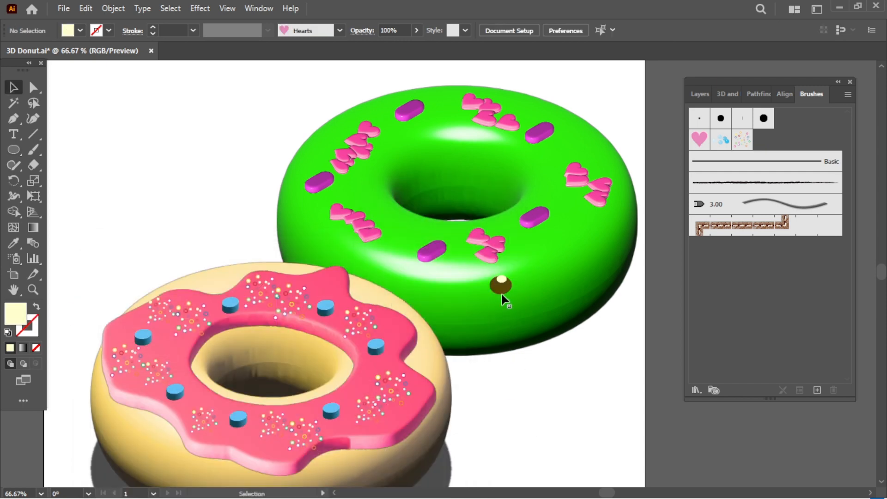
pyautogui.click(549, 366)
pyautogui.click(550, 368)
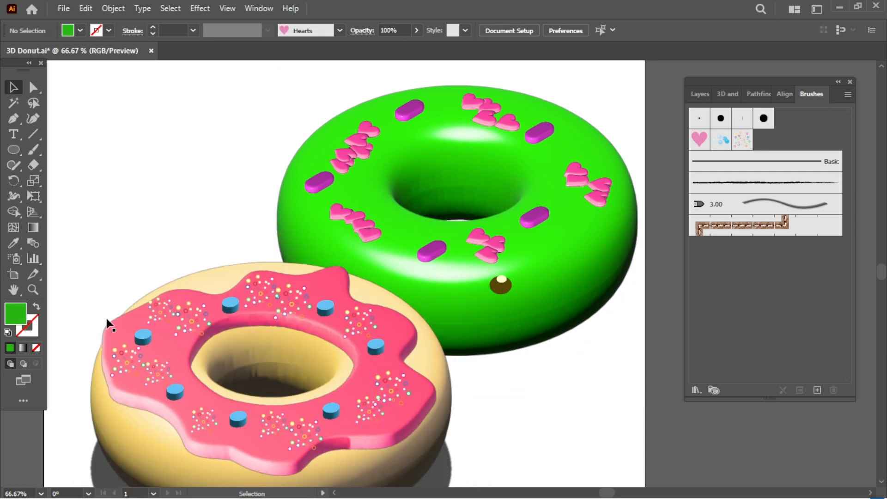
pyautogui.click(13, 150)
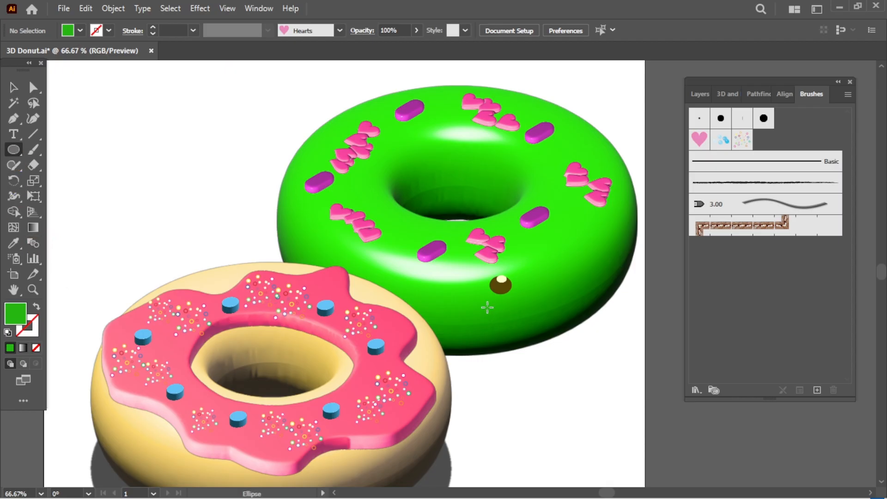
pyautogui.moveTo(491, 290); pyautogui.dragTo(521, 301)
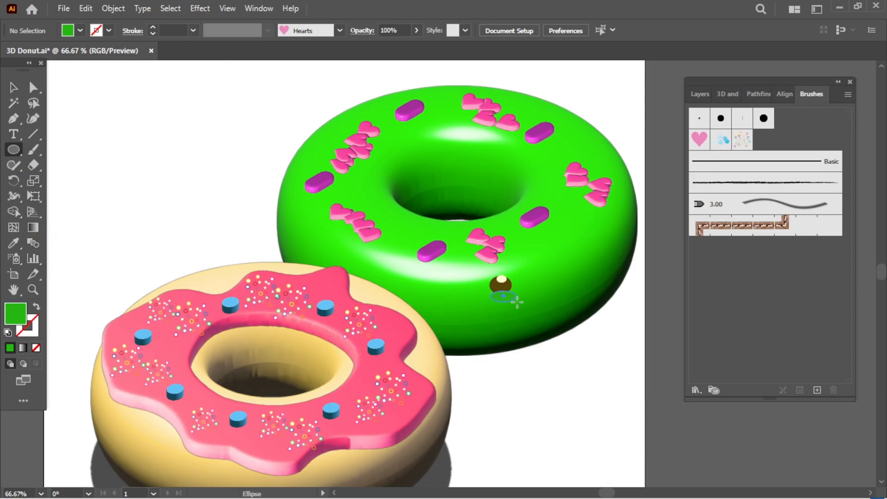
pyautogui.click(20, 246)
pyautogui.click(431, 252)
# Step: Group the brown dot with the purple ellipse using Ctrl+G
pyautogui.press('v')
pyautogui.click(541, 399)
pyautogui.click(499, 295)
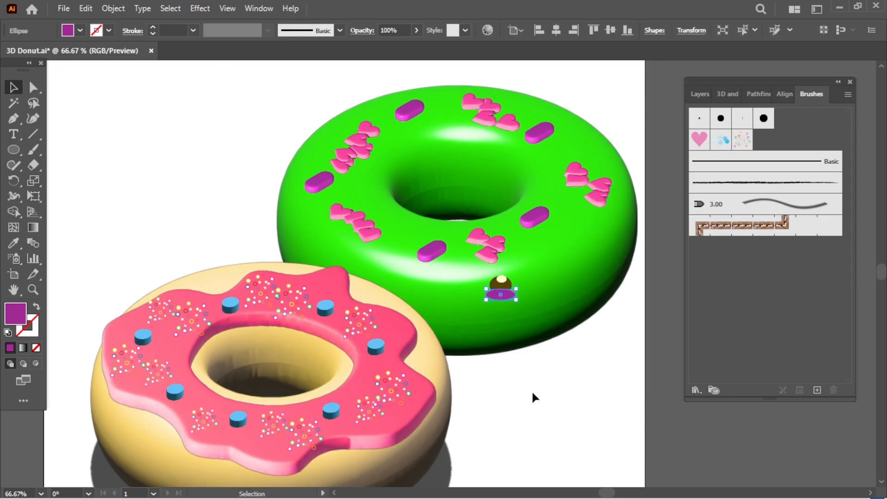
pyautogui.click(531, 391)
pyautogui.click(509, 295)
pyautogui.keyDown('shift'); pyautogui.click(503, 282); pyautogui.keyUp('shift')
pyautogui.keyDown('shift'); pyautogui.click(502, 282); pyautogui.keyUp('shift')
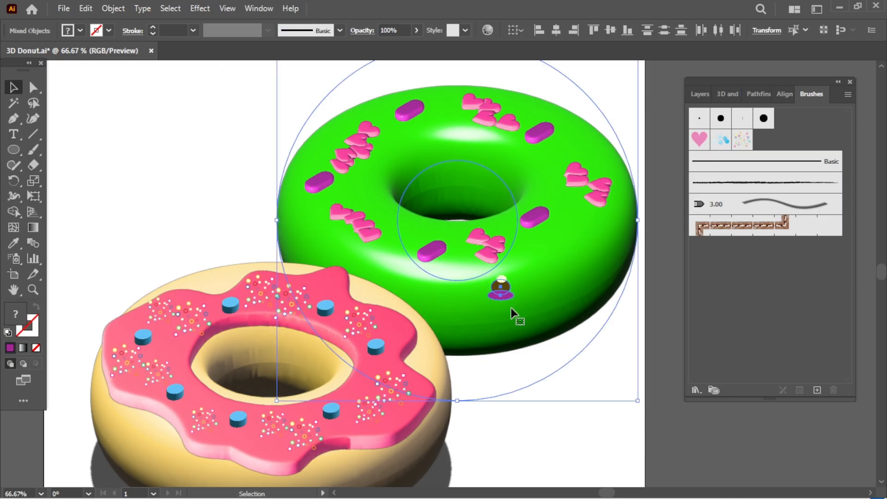
pyautogui.click(550, 396)
pyautogui.click(502, 282)
pyautogui.click(566, 431)
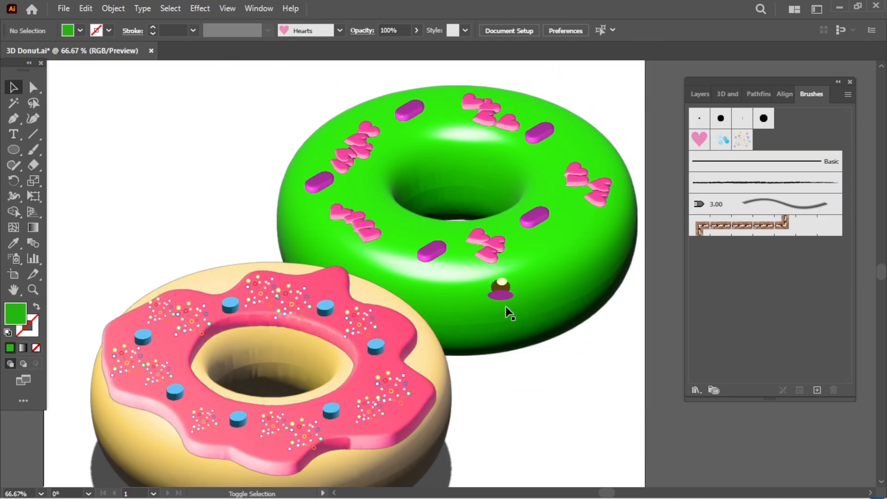
pyautogui.click(501, 295)
pyautogui.keyDown('shift'); pyautogui.click(499, 283); pyautogui.keyUp('shift')
pyautogui.hotkey('ctrl', 'g')
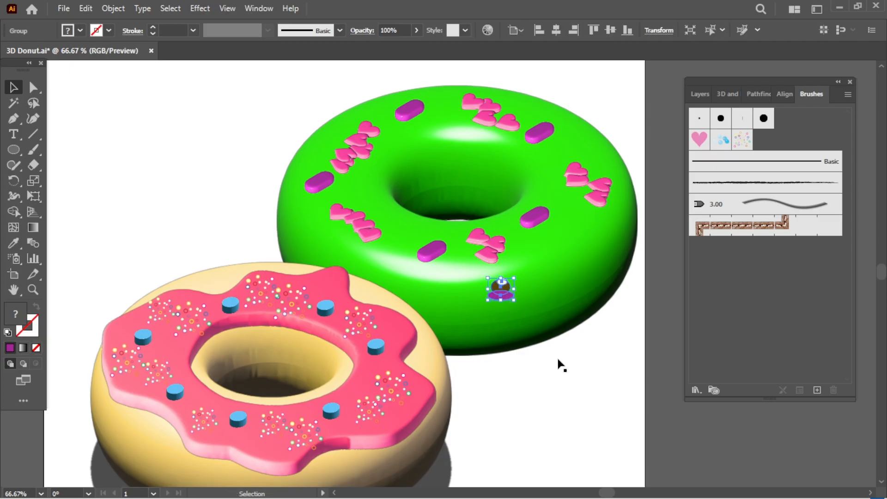
# Step: Place a copy of the brown-and-purple group further right and stretch the original slightly taller
pyautogui.click(513, 306)
pyautogui.click(505, 294)
pyautogui.keyDown('alt'); pyautogui.moveTo(505, 295); pyautogui.dragTo(575, 274); pyautogui.keyUp('alt')
pyautogui.press('r')
pyautogui.press('v')
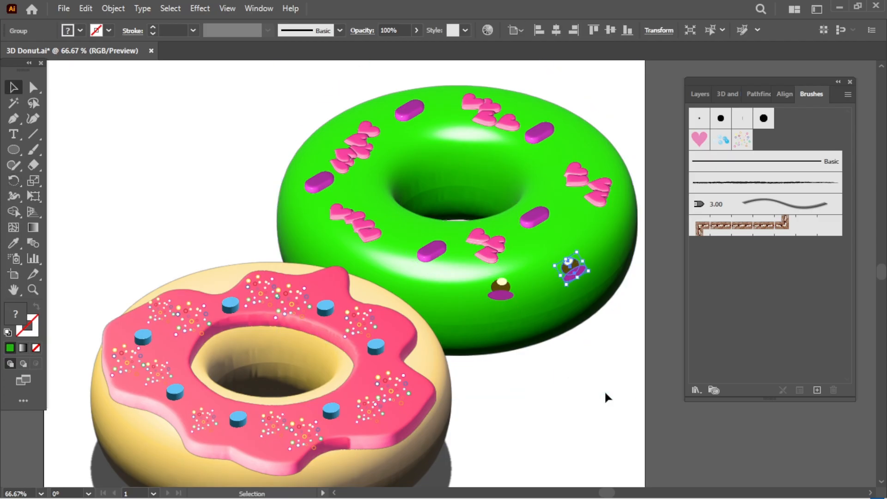
pyautogui.click(604, 390)
pyautogui.click(500, 299)
pyautogui.moveTo(500, 302); pyautogui.dragTo(501, 304)
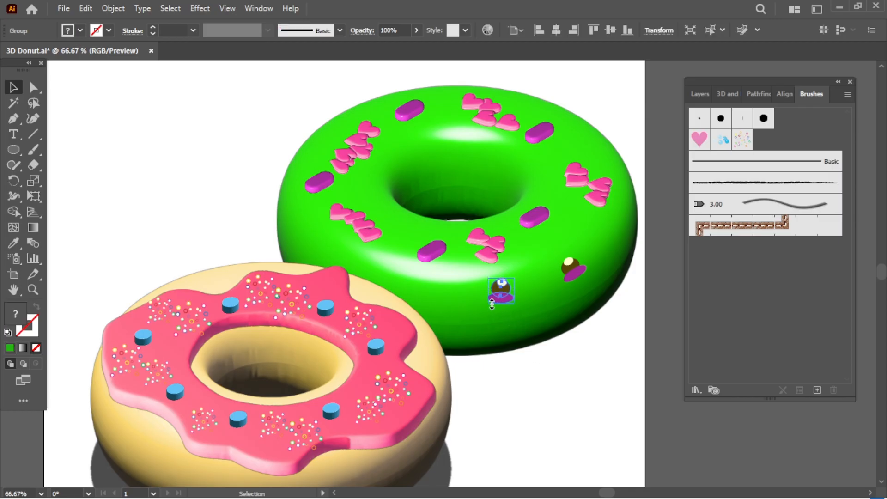
pyautogui.click(527, 381)
pyautogui.click(550, 431)
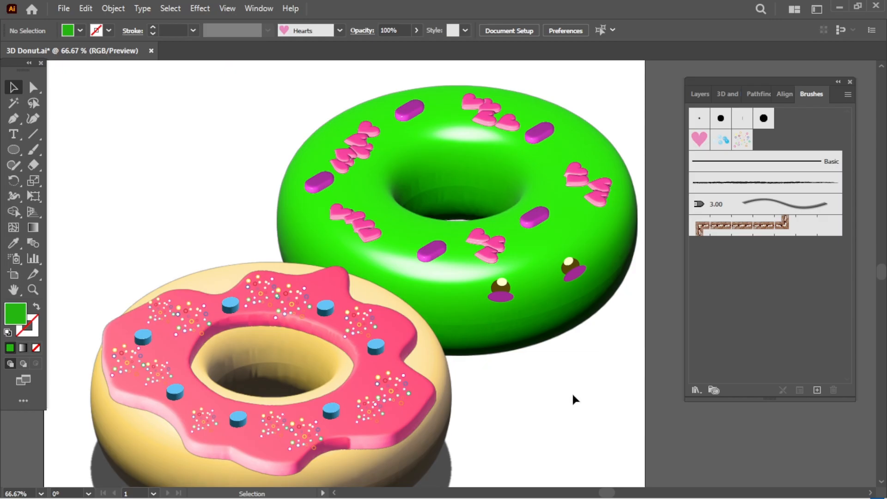
# Step: Rotate the left eye slightly, keeping the right eye in its original position
pyautogui.moveTo(575, 398); pyautogui.dragTo(515, 419)
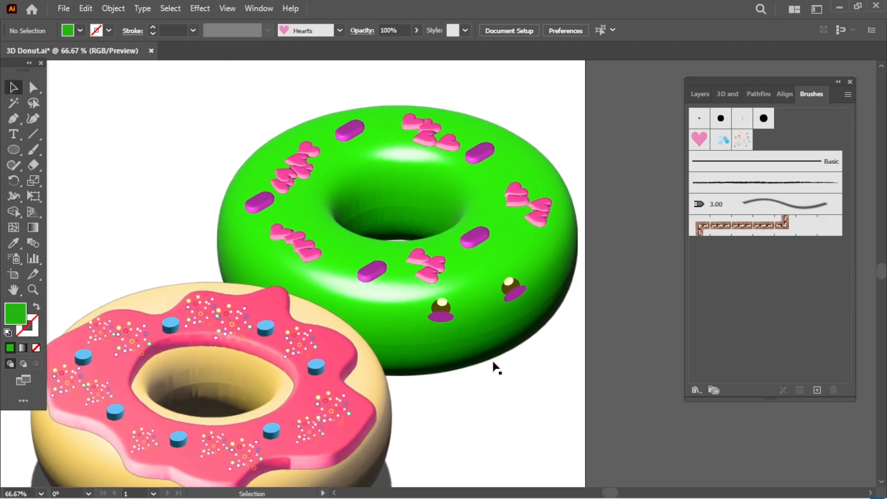
pyautogui.click(444, 317)
pyautogui.press('r')
pyautogui.moveTo(444, 317); pyautogui.dragTo(439, 323)
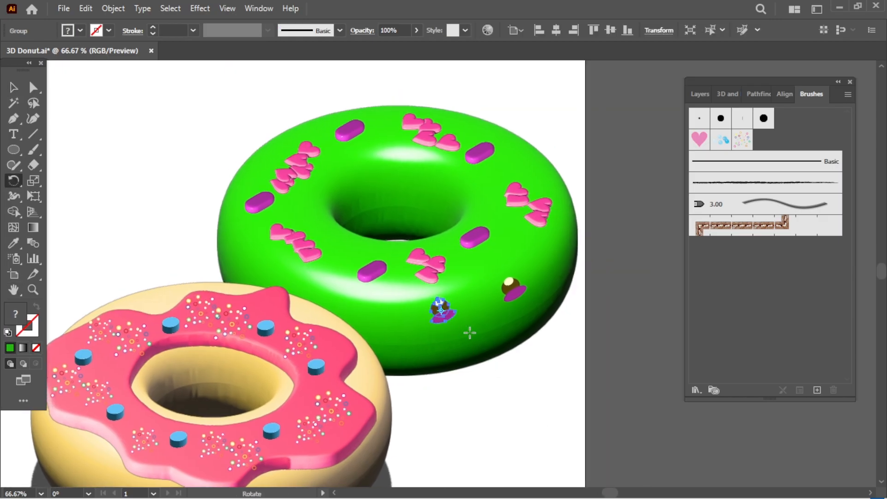
pyautogui.press('v')
pyautogui.click(515, 293)
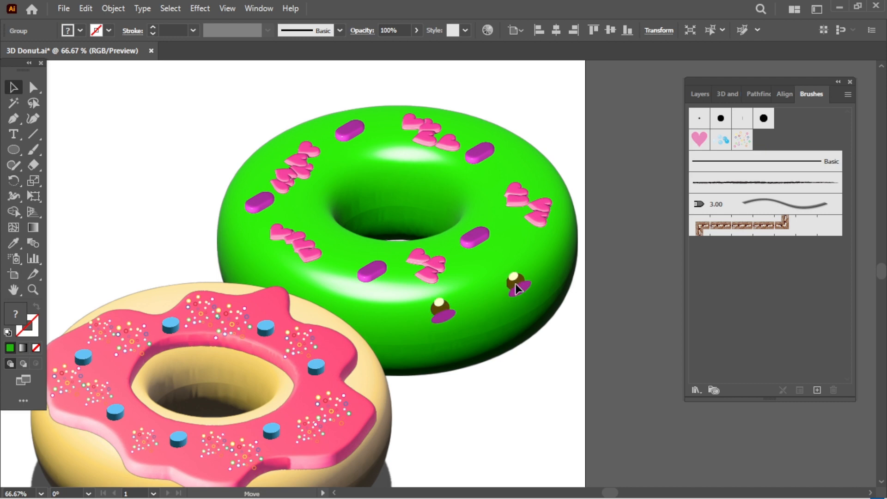
pyautogui.moveTo(515, 284); pyautogui.dragTo(517, 284)
pyautogui.click(556, 389)
pyautogui.hotkey('ctrl', 'z')
pyautogui.click(556, 391)
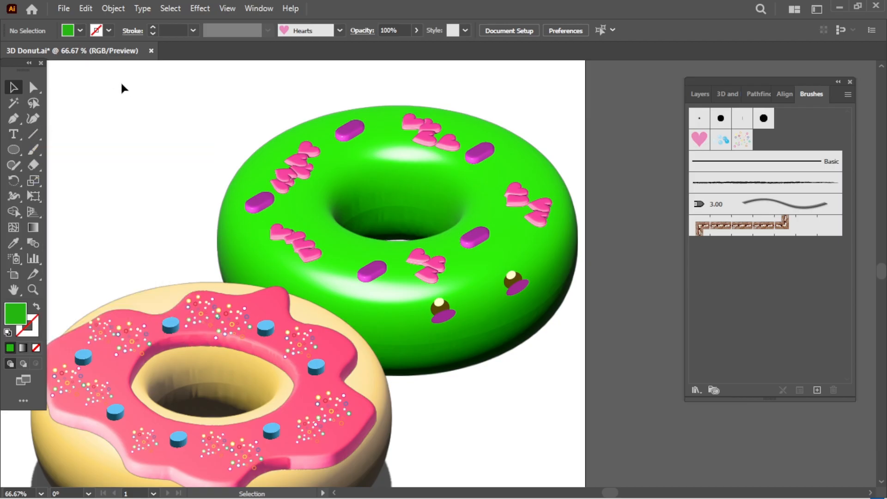
# Step: Draw a 3 pt freehand smile curve below the eyes with the Pencil
pyautogui.press('n')
pyautogui.click(193, 30)
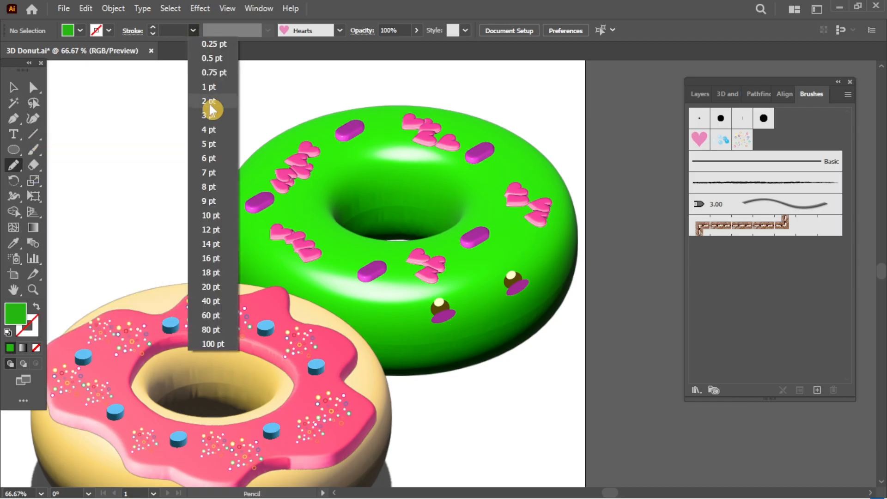
pyautogui.click(210, 113)
pyautogui.moveTo(476, 313); pyautogui.dragTo(505, 306)
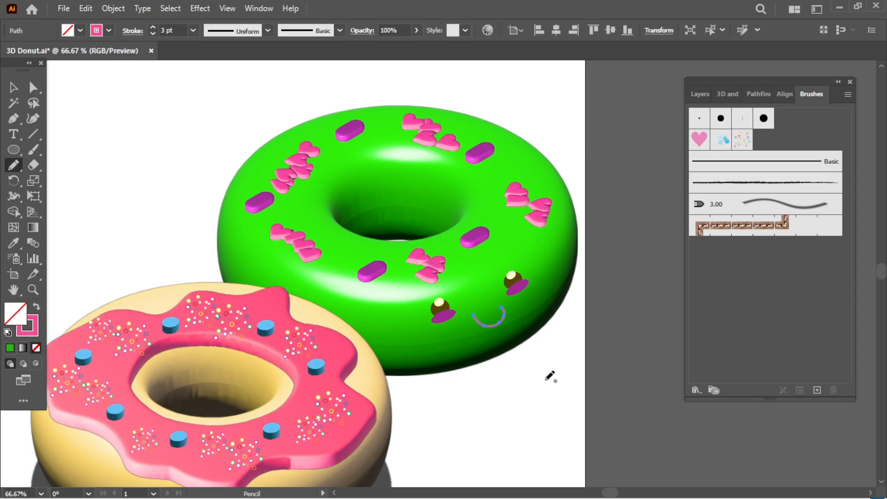
pyautogui.press('v')
pyautogui.click(531, 392)
pyautogui.click(496, 331)
pyautogui.click(495, 321)
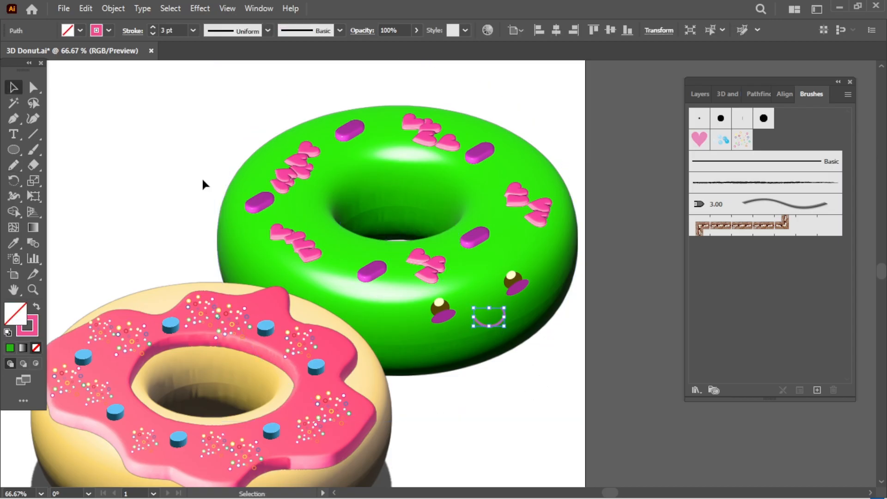
# Step: Colour the smile's stroke near-black (161415)
pyautogui.click(14, 243)
pyautogui.click(440, 303)
pyautogui.click(440, 306)
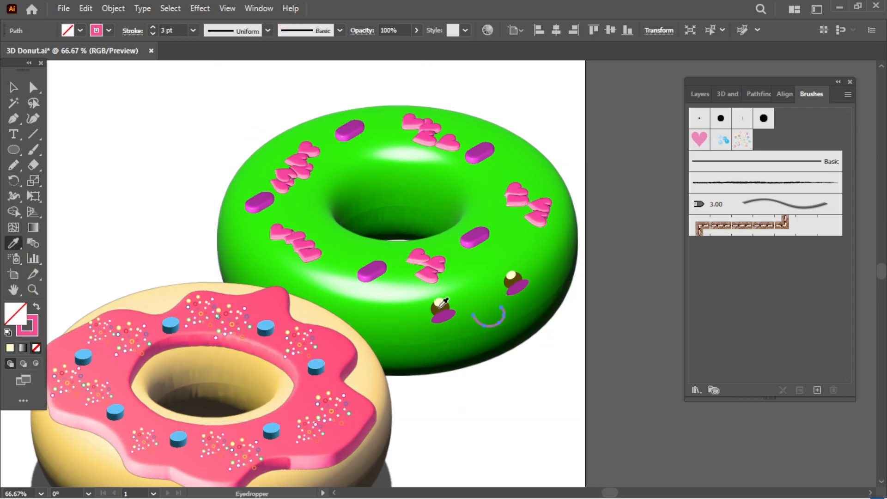
pyautogui.doubleClick(26, 333)
pyautogui.click(128, 445)
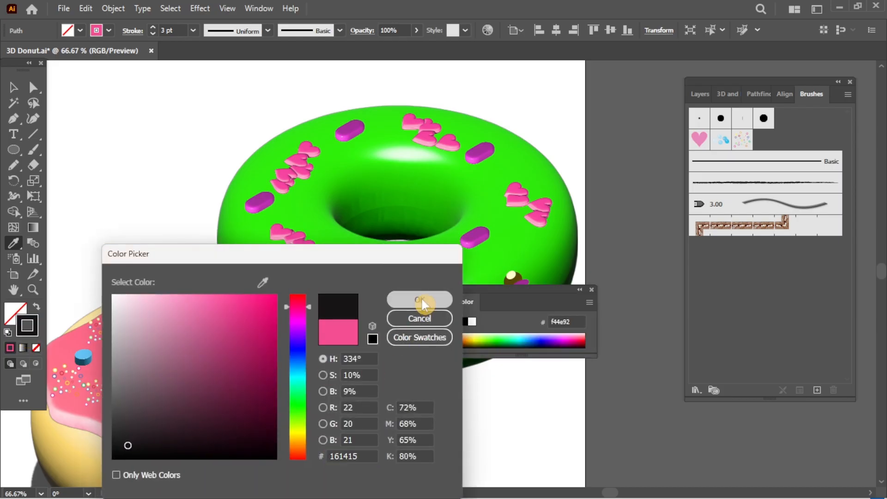
pyautogui.click(422, 300)
pyautogui.click(594, 289)
pyautogui.press('v')
pyautogui.click(518, 373)
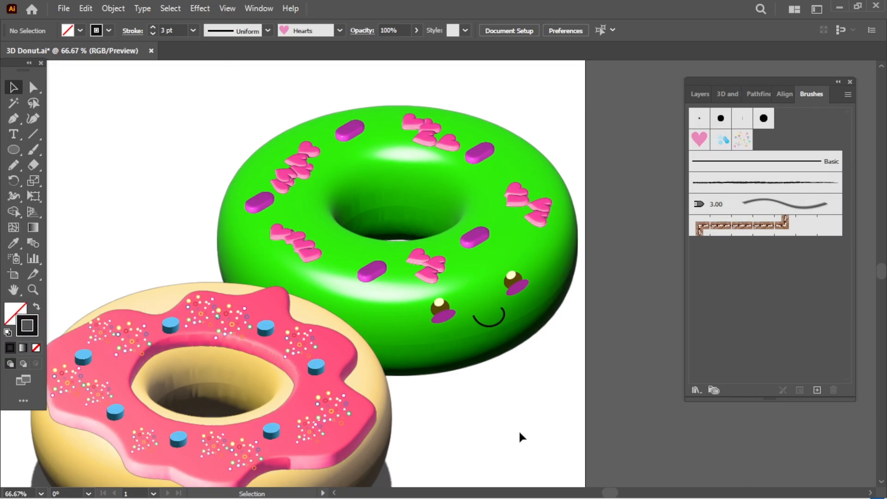
# Step: Bring both donuts into view and set the zoom to 50%
pyautogui.press('h')
pyautogui.moveTo(488, 436); pyautogui.dragTo(591, 382)
pyautogui.click(41, 493)
pyautogui.click(72, 325)
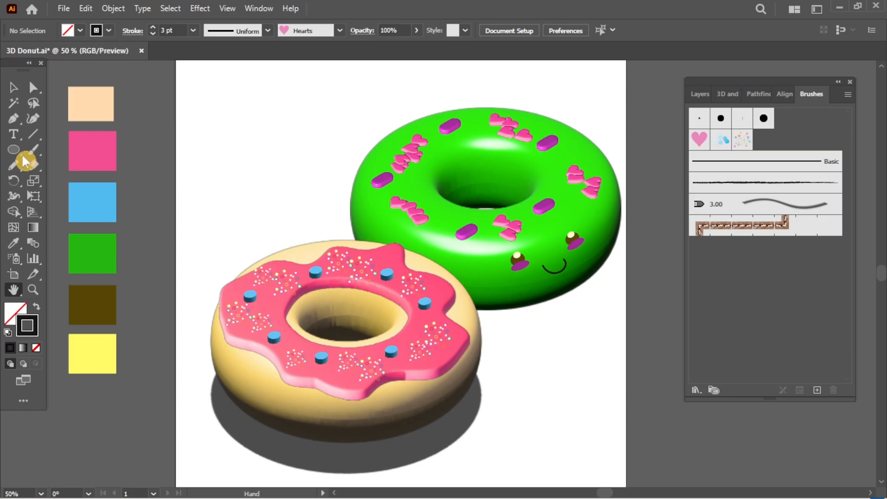
# Step: Create an exact-size rectangle 1000 px wide with the Rectangle tool dialog
pyautogui.moveTo(13, 149); pyautogui.dragTo(60, 149)
pyautogui.click(213, 154)
pyautogui.write('1000')
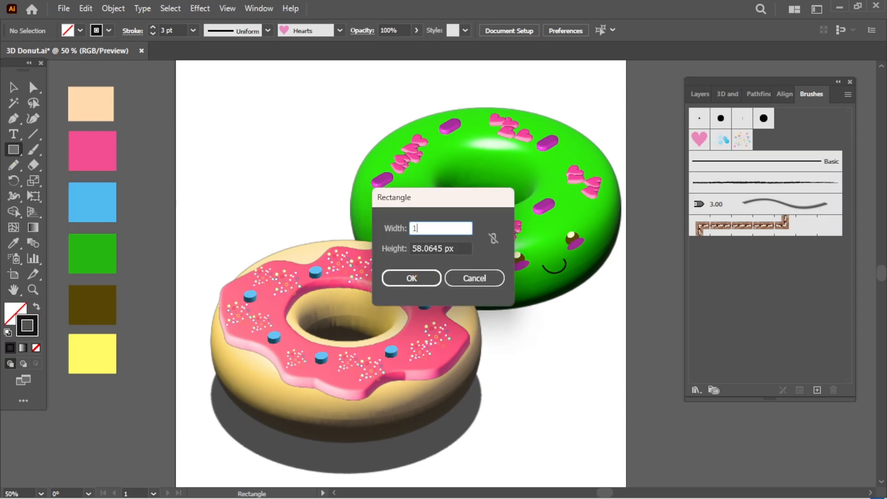
pyautogui.click(456, 250)
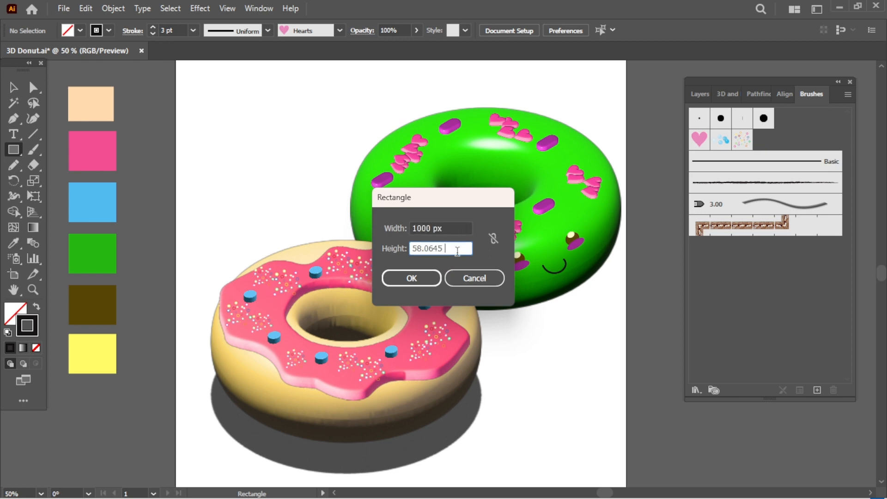
pyautogui.doubleClick(457, 250)
pyautogui.write('1000')
pyautogui.click(413, 278)
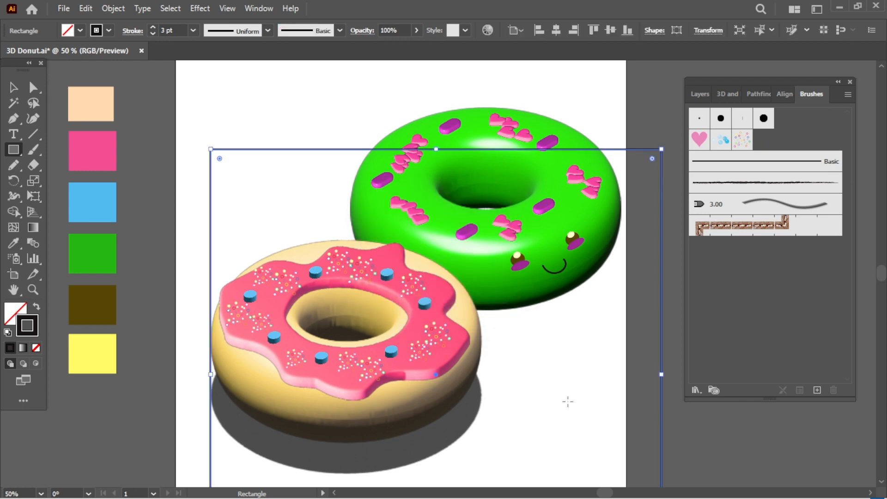
# Step: Remove the rectangle's black outline and align it to the top of the artboard
pyautogui.click(36, 348)
pyautogui.press('v')
pyautogui.click(558, 389)
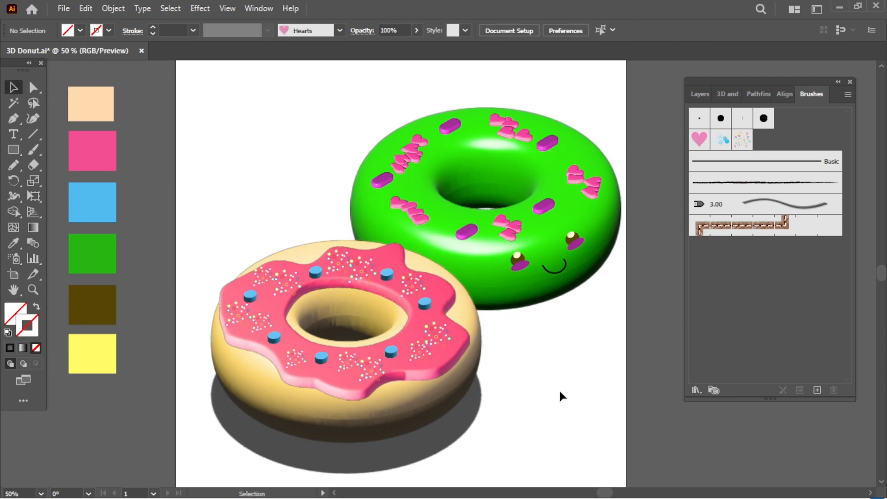
pyautogui.click(393, 261)
pyautogui.click(534, 420)
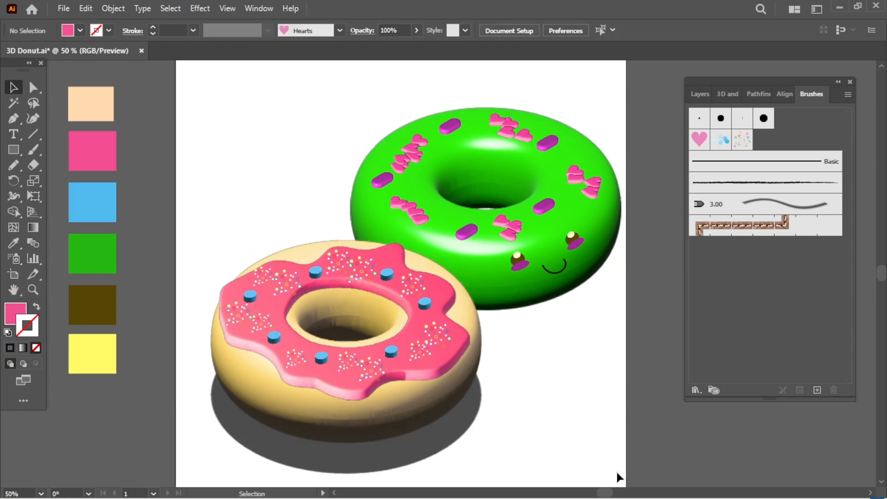
pyautogui.hotkey('ctrl', 'z')
pyautogui.click(634, 468)
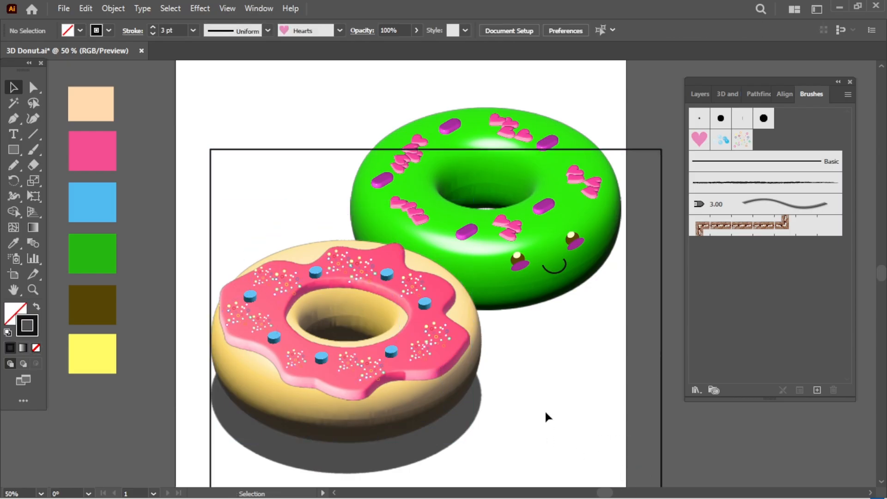
pyautogui.moveTo(339, 148); pyautogui.dragTo(304, 155)
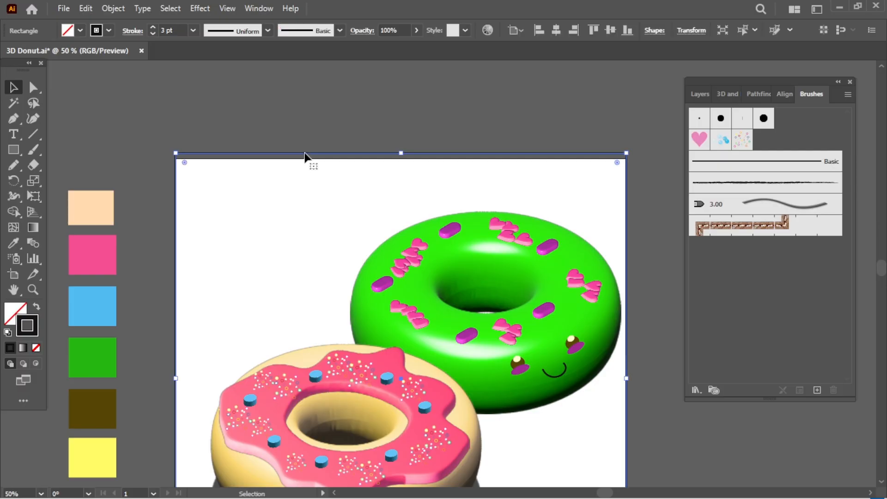
pyautogui.click(36, 347)
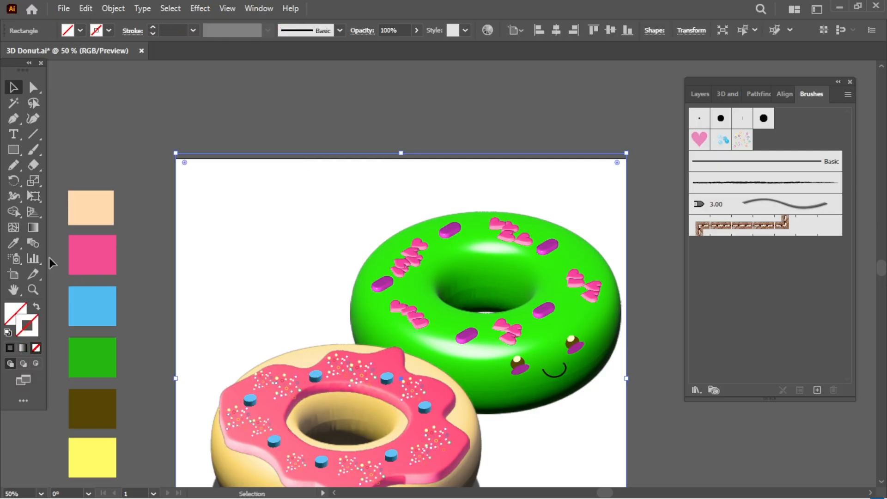
# Step: Fill the rectangle with the pink swatch, softened to ef7bab
pyautogui.doubleClick(15, 312)
pyautogui.click(410, 316)
pyautogui.press('i')
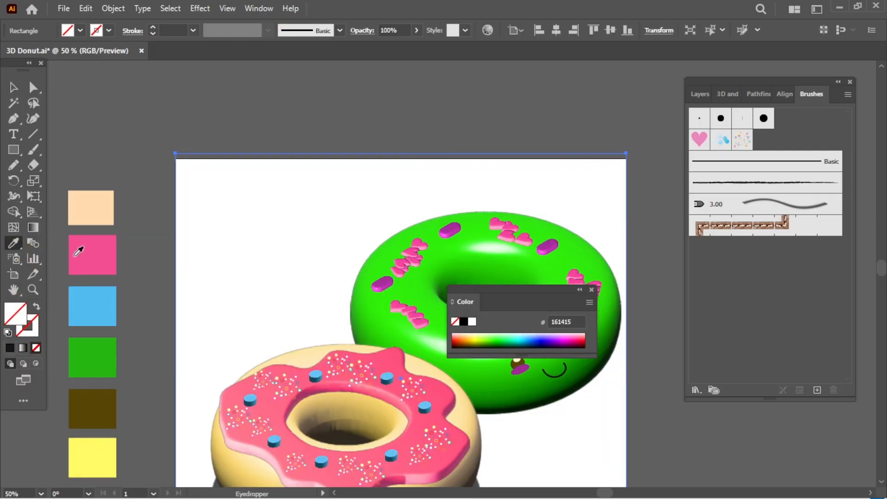
pyautogui.click(75, 250)
pyautogui.doubleClick(15, 314)
pyautogui.moveTo(175, 301)
pyautogui.mouseDown()
pyautogui.moveTo(170, 307)
pyautogui.moveTo(193, 302)
pyautogui.mouseUp()
pyautogui.click(420, 299)
pyautogui.moveTo(648, 439); pyautogui.dragTo(602, 320)
pyautogui.click(591, 290)
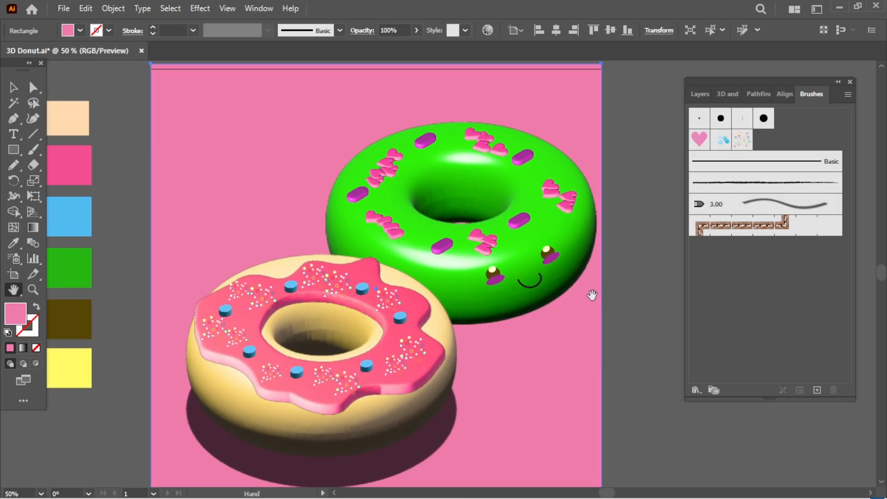
# Step: Stretch the pink rectangle to the artboard edges so it covers the whole background
pyautogui.press('v')
pyautogui.moveTo(376, 63); pyautogui.dragTo(370, 129)
pyautogui.click(620, 300)
pyautogui.moveTo(531, 471); pyautogui.dragTo(537, 363)
pyautogui.press('v')
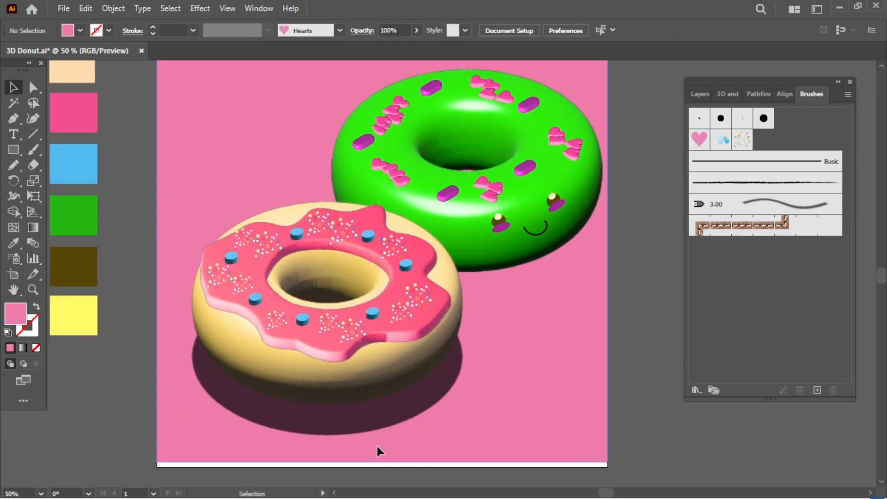
pyautogui.click(377, 445)
pyautogui.moveTo(382, 462); pyautogui.dragTo(385, 470)
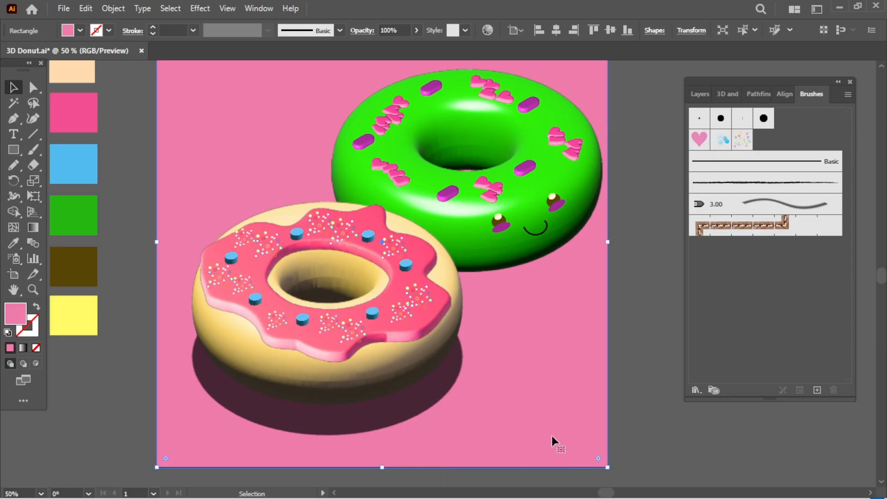
pyautogui.click(628, 424)
pyautogui.press('h')
pyautogui.moveTo(664, 323); pyautogui.dragTo(674, 382)
pyautogui.press('v')
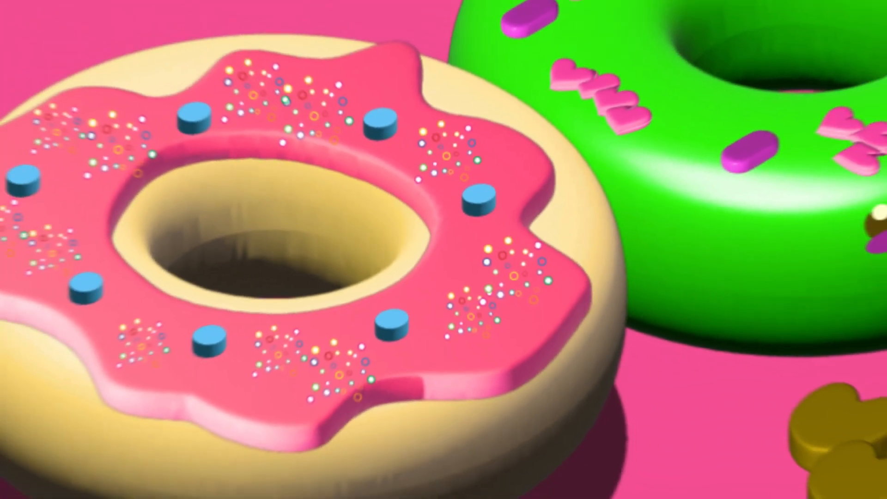